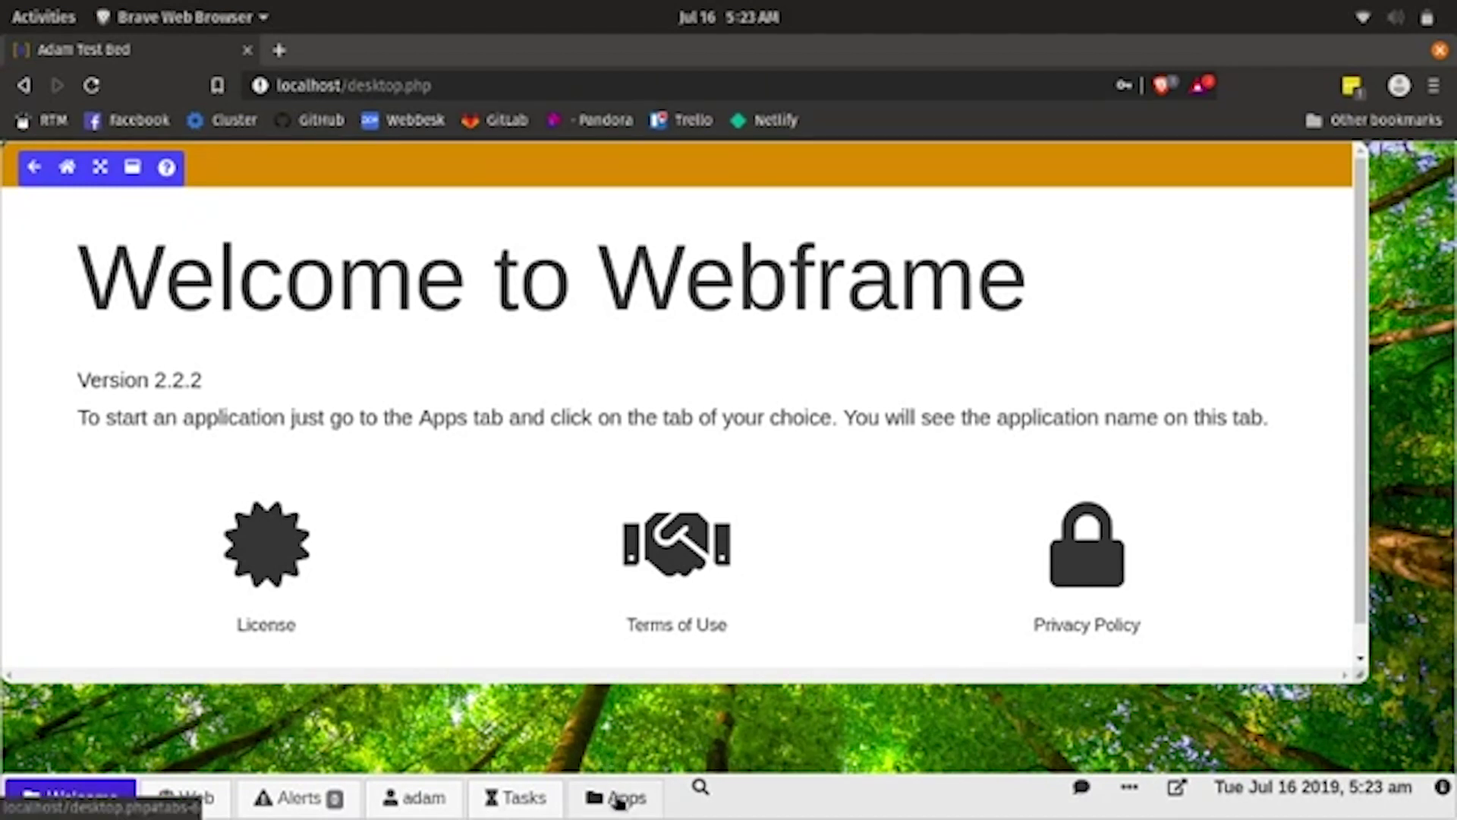
- Show the Apps grid listing Webframe Admin, Site Builder, Terminal and My Apps
left_click(619, 799)
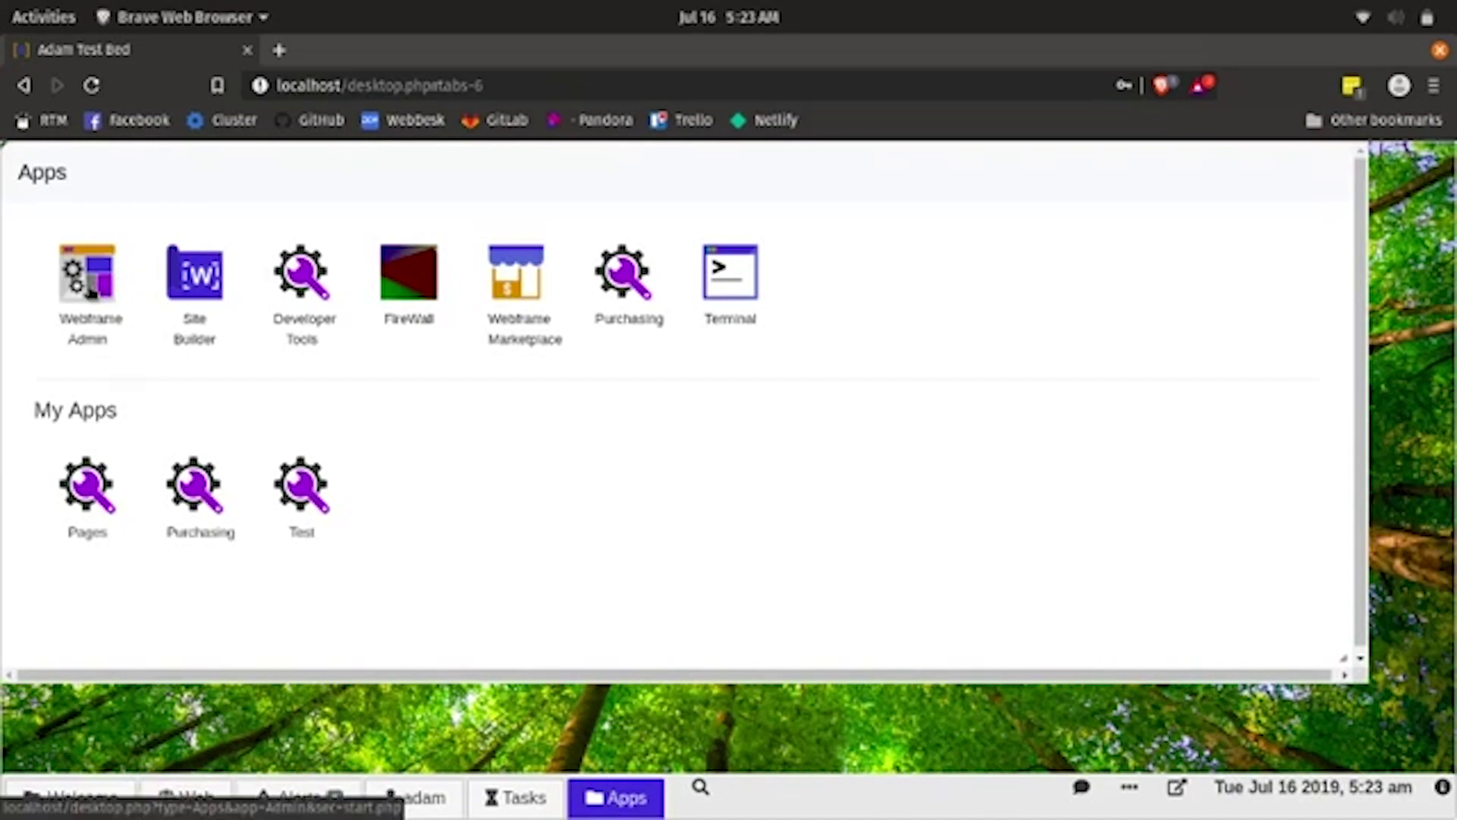
- In Webframe Admin, look over WF Settings, then open the Audit Log of user logins
left_click(90, 291)
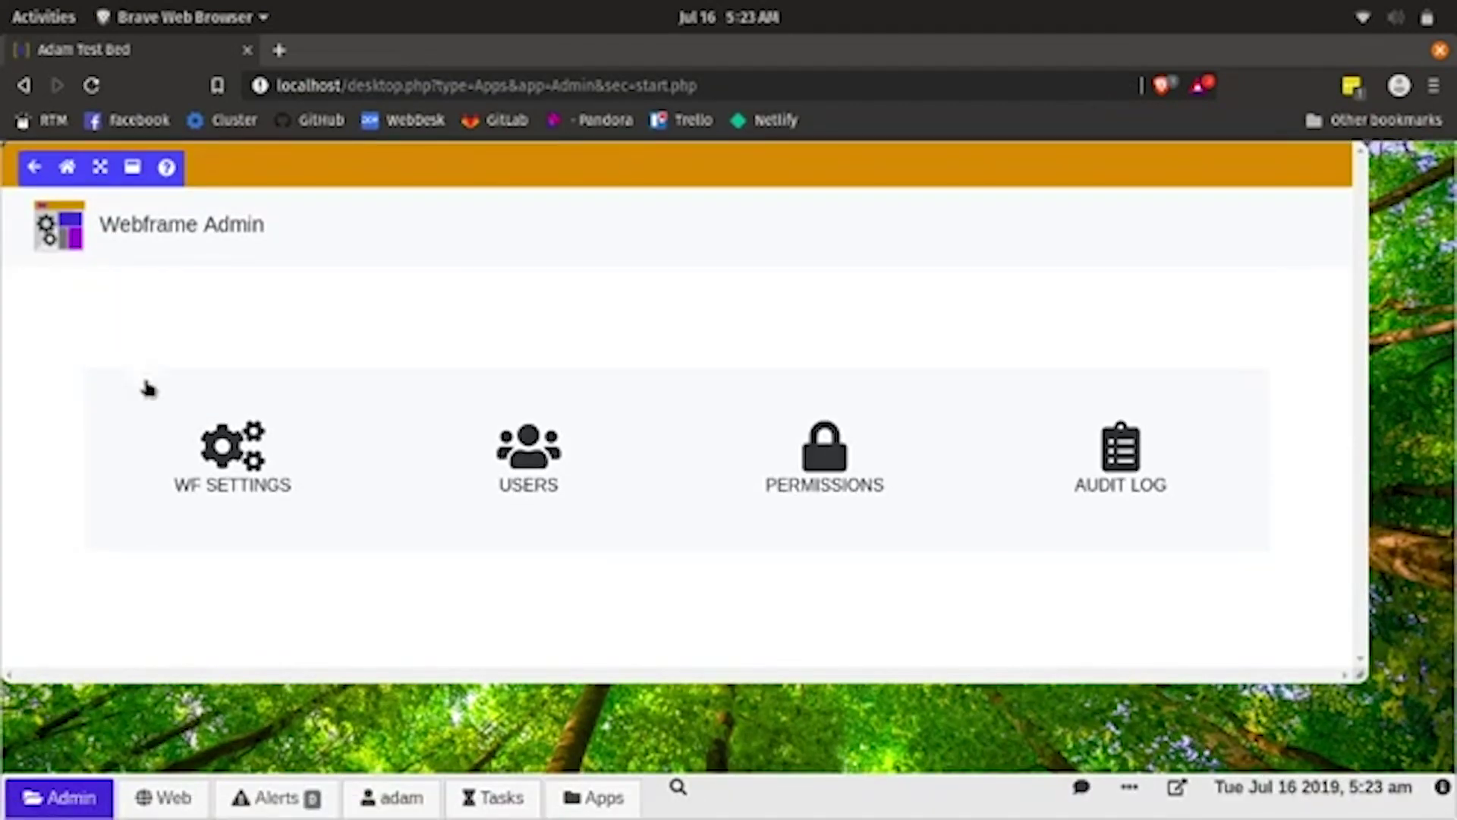
left_click(228, 444)
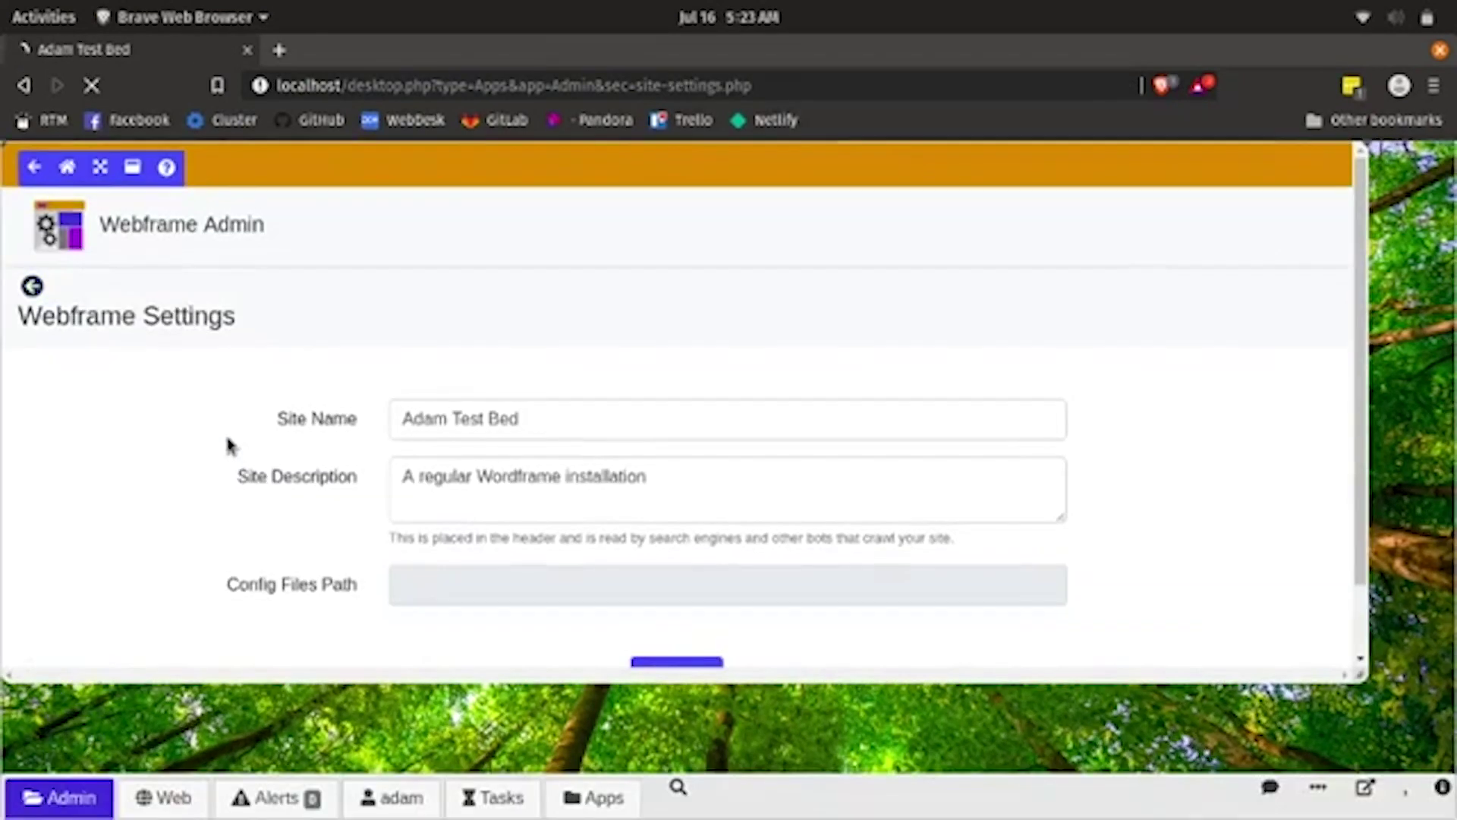
scroll(229, 443, "down", 1)
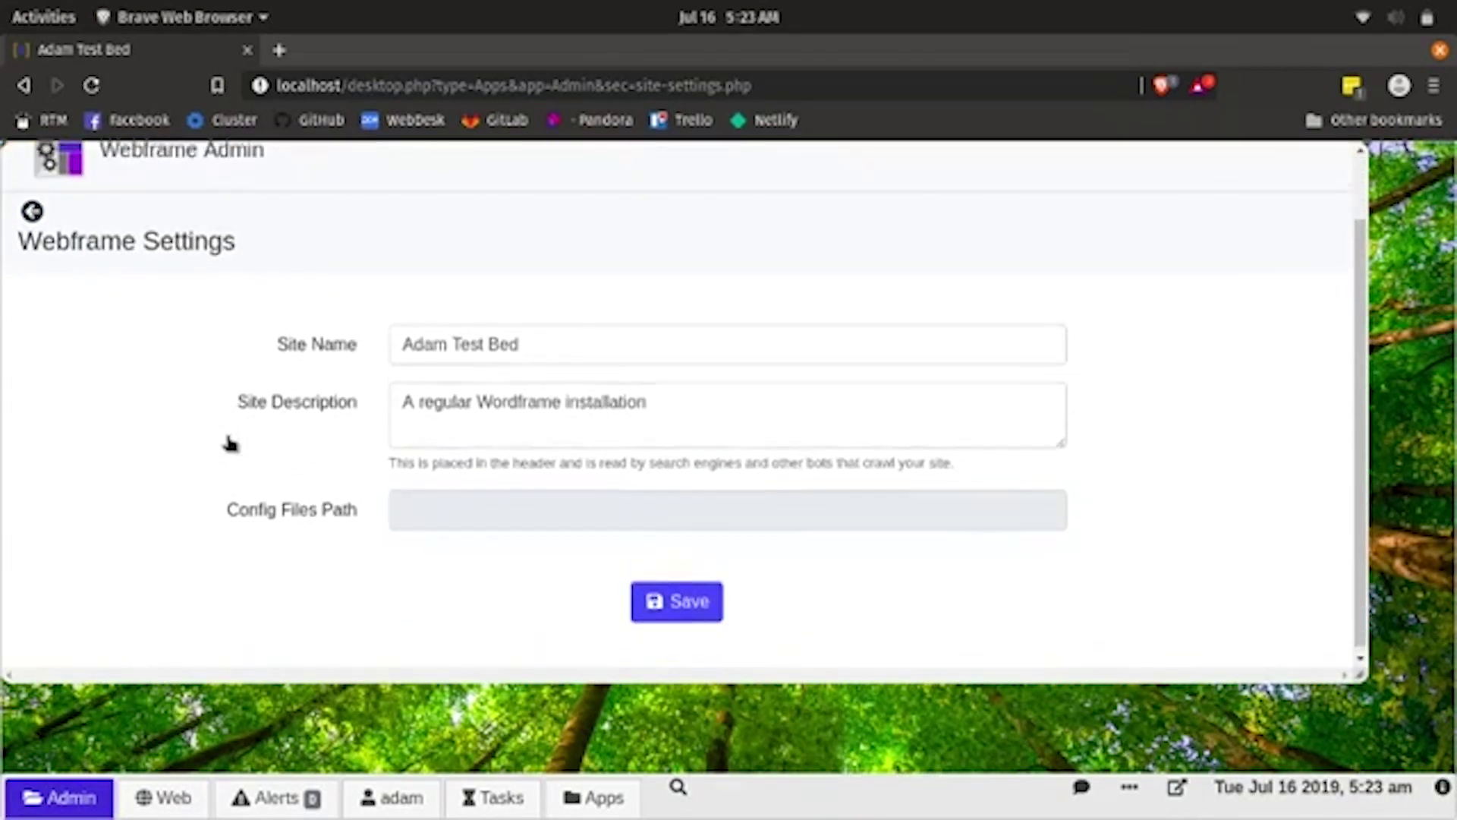
scroll(229, 444, "up", 1)
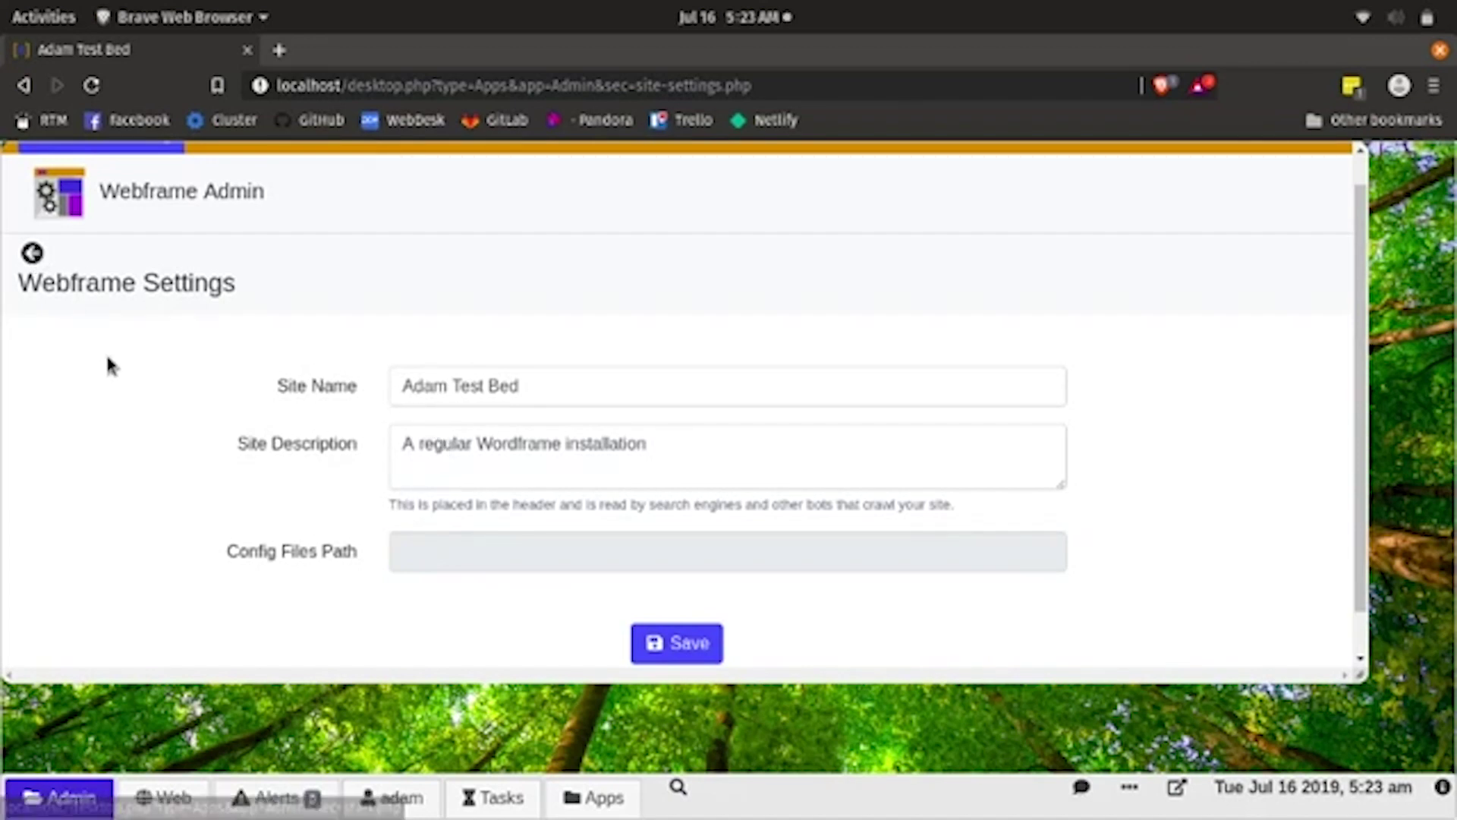
left_click(32, 252)
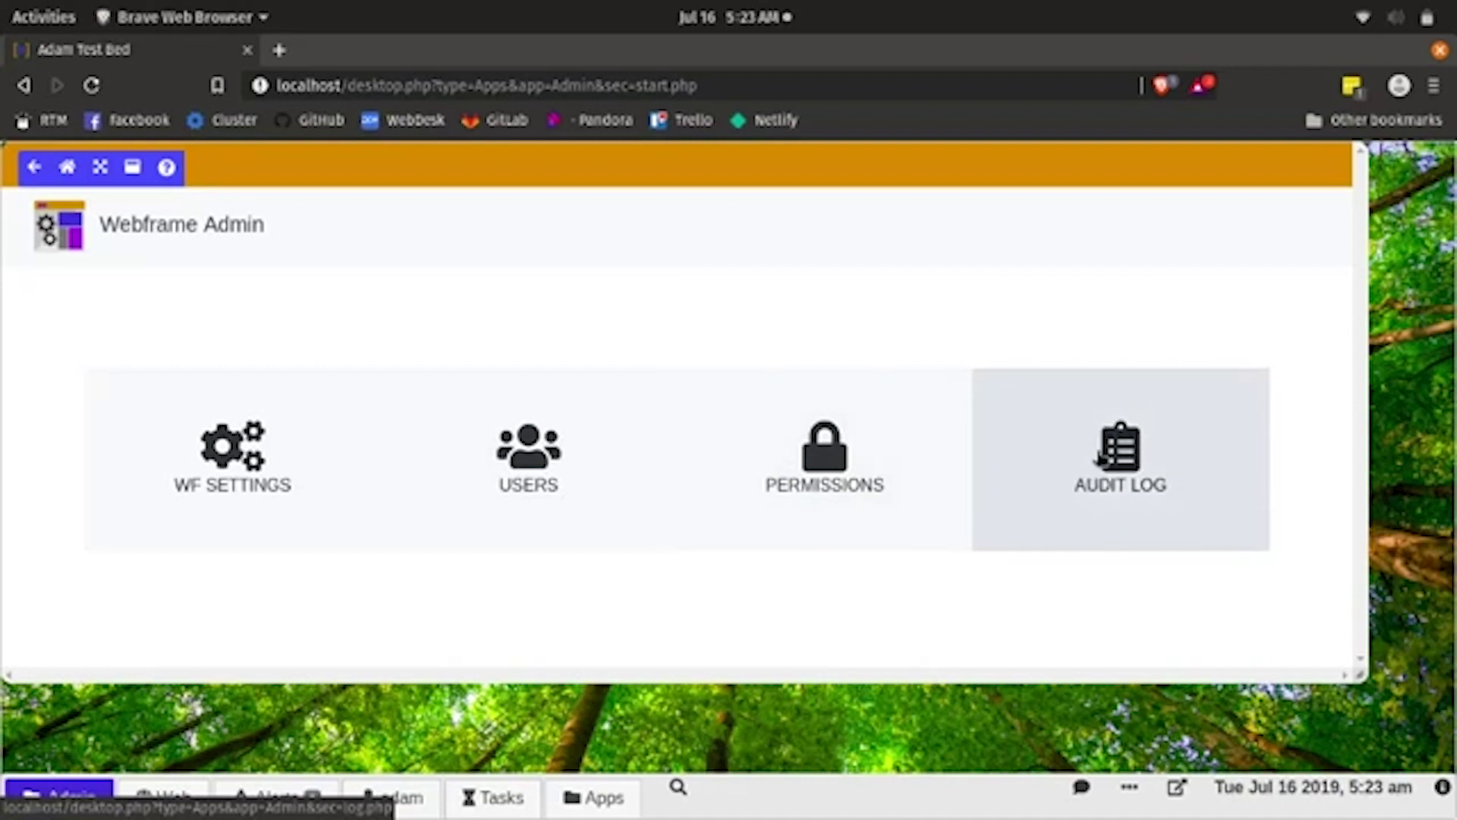
left_click(1093, 454)
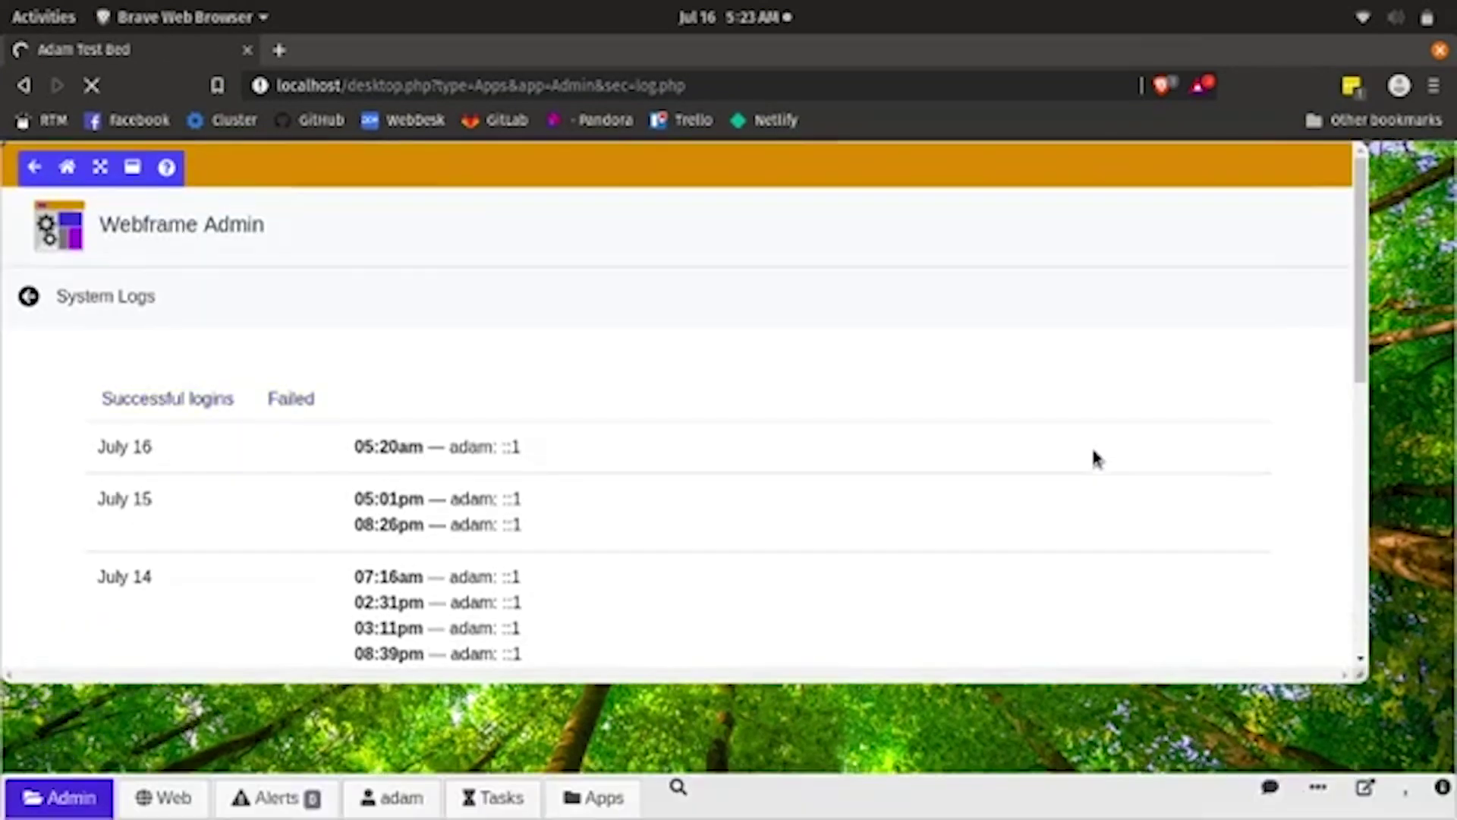
- Scroll through the July 14–16 login history, then go back and open Permissions
scroll(950, 438, "down", 10)
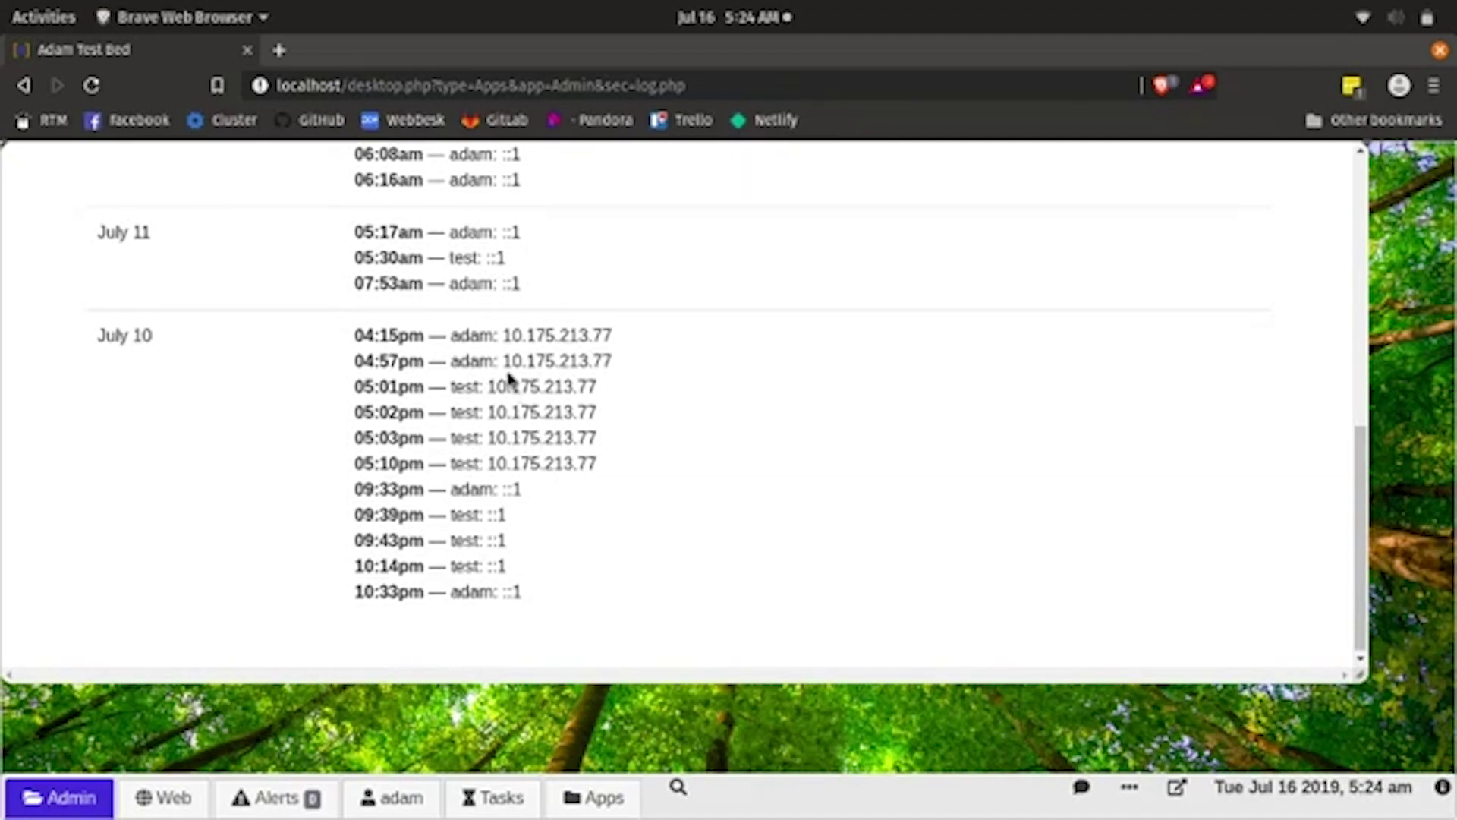
scroll(510, 375, "up", 5)
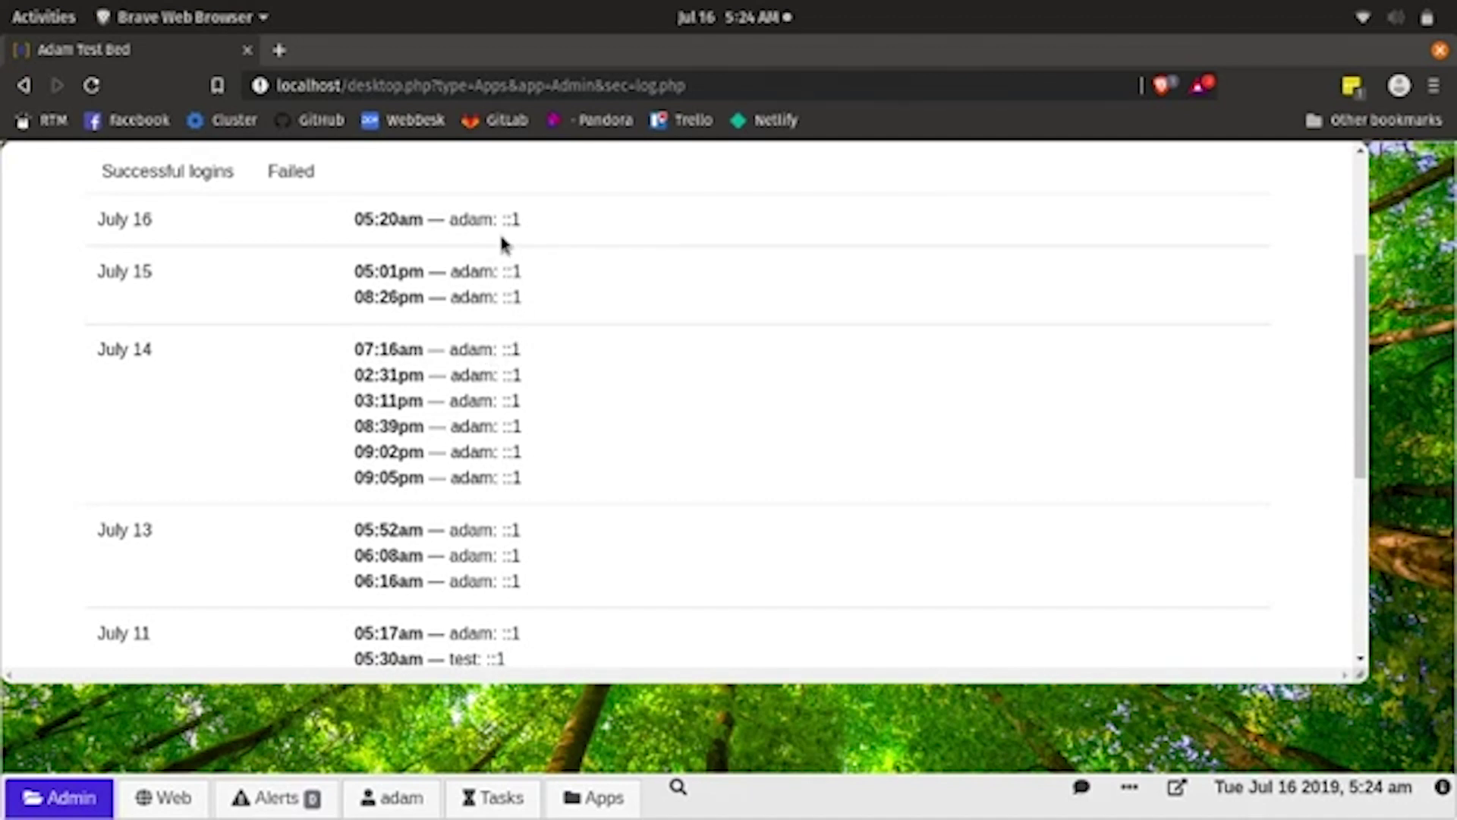
scroll(501, 241, "up", 3)
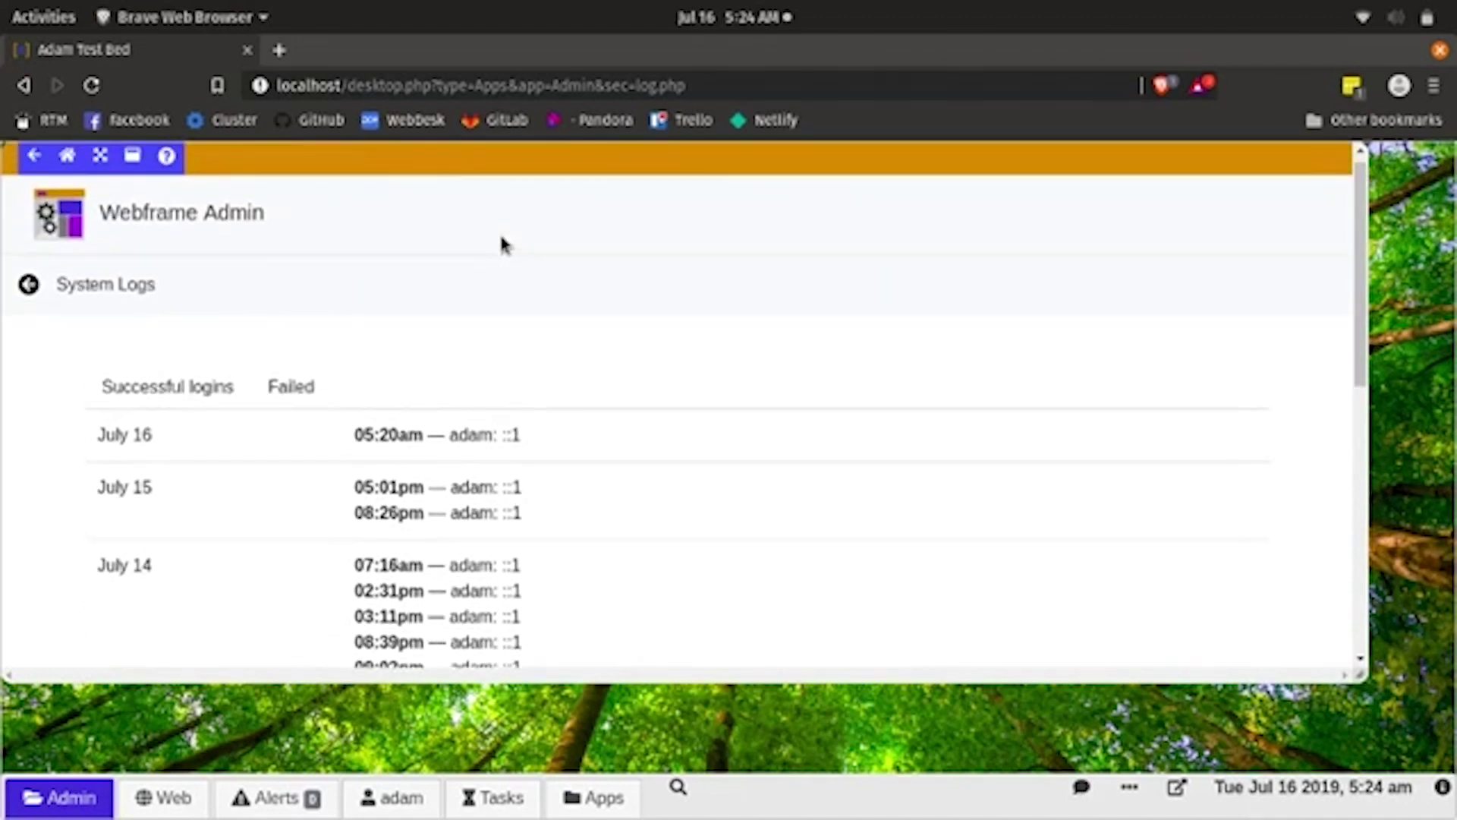
left_click(31, 285)
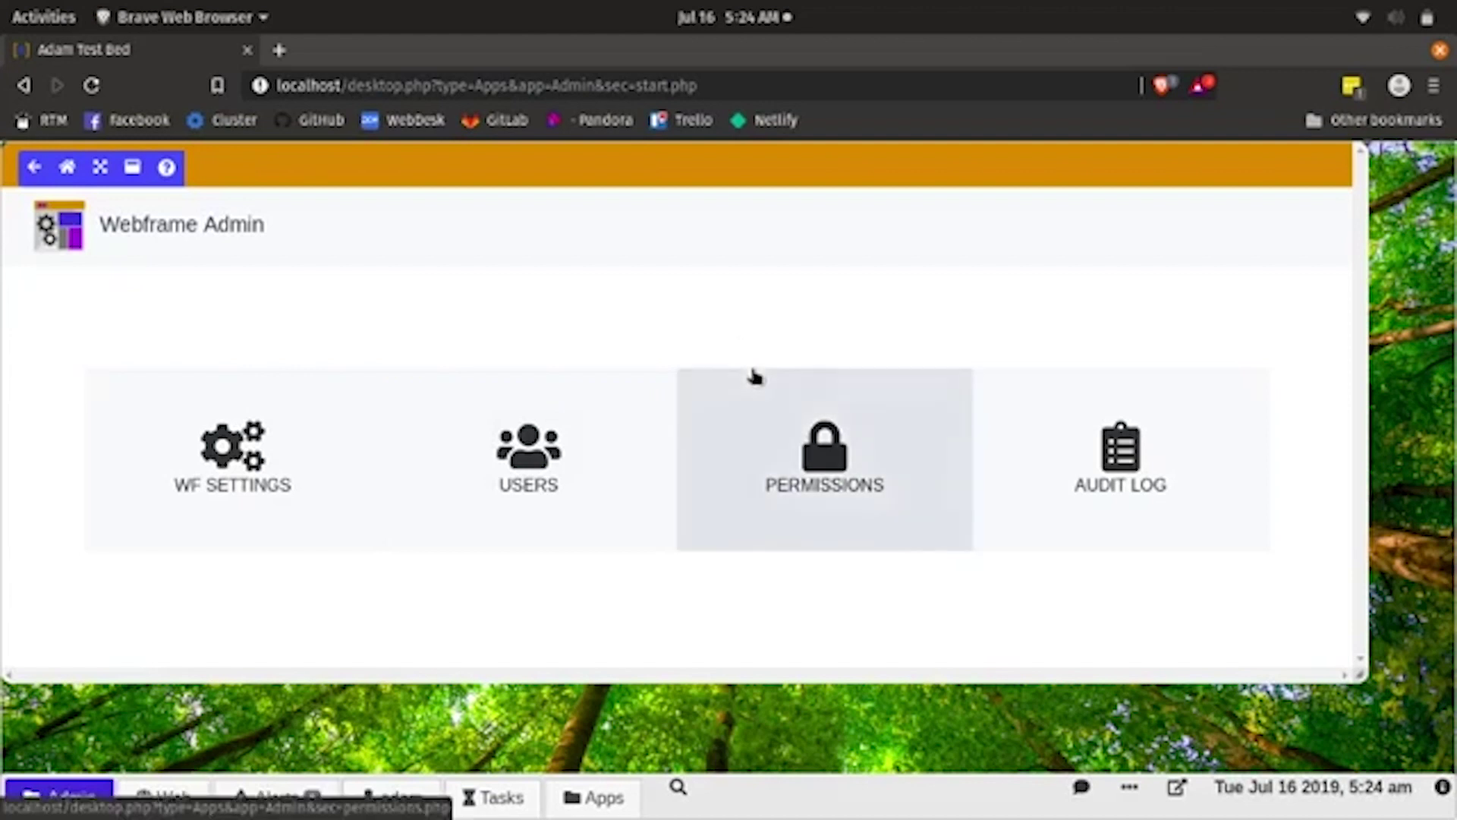
left_click(768, 435)
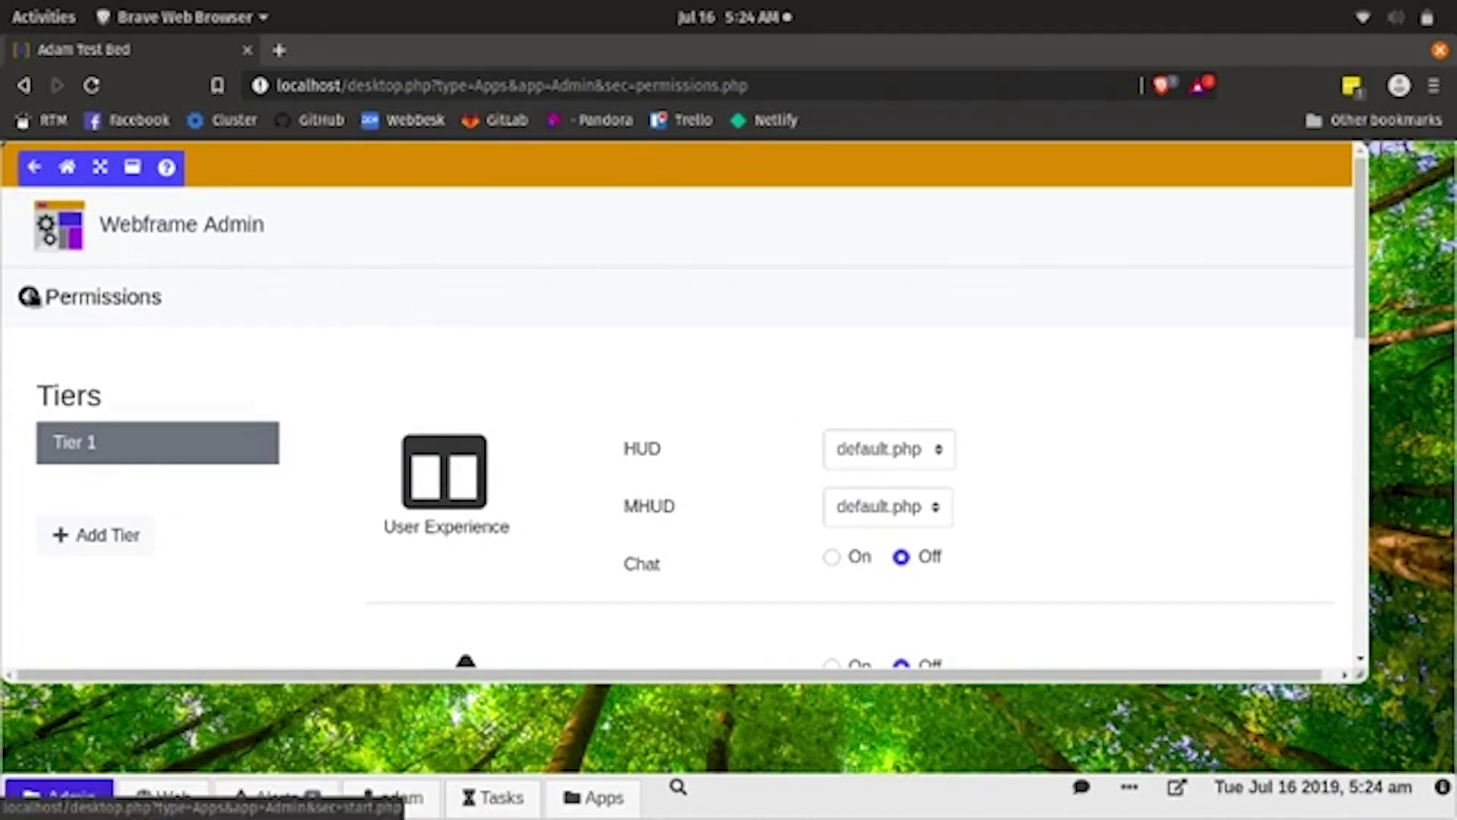
- Leave the Tier 1 permissions and open the Manage Users list
left_click(50, 303)
left_click(514, 454)
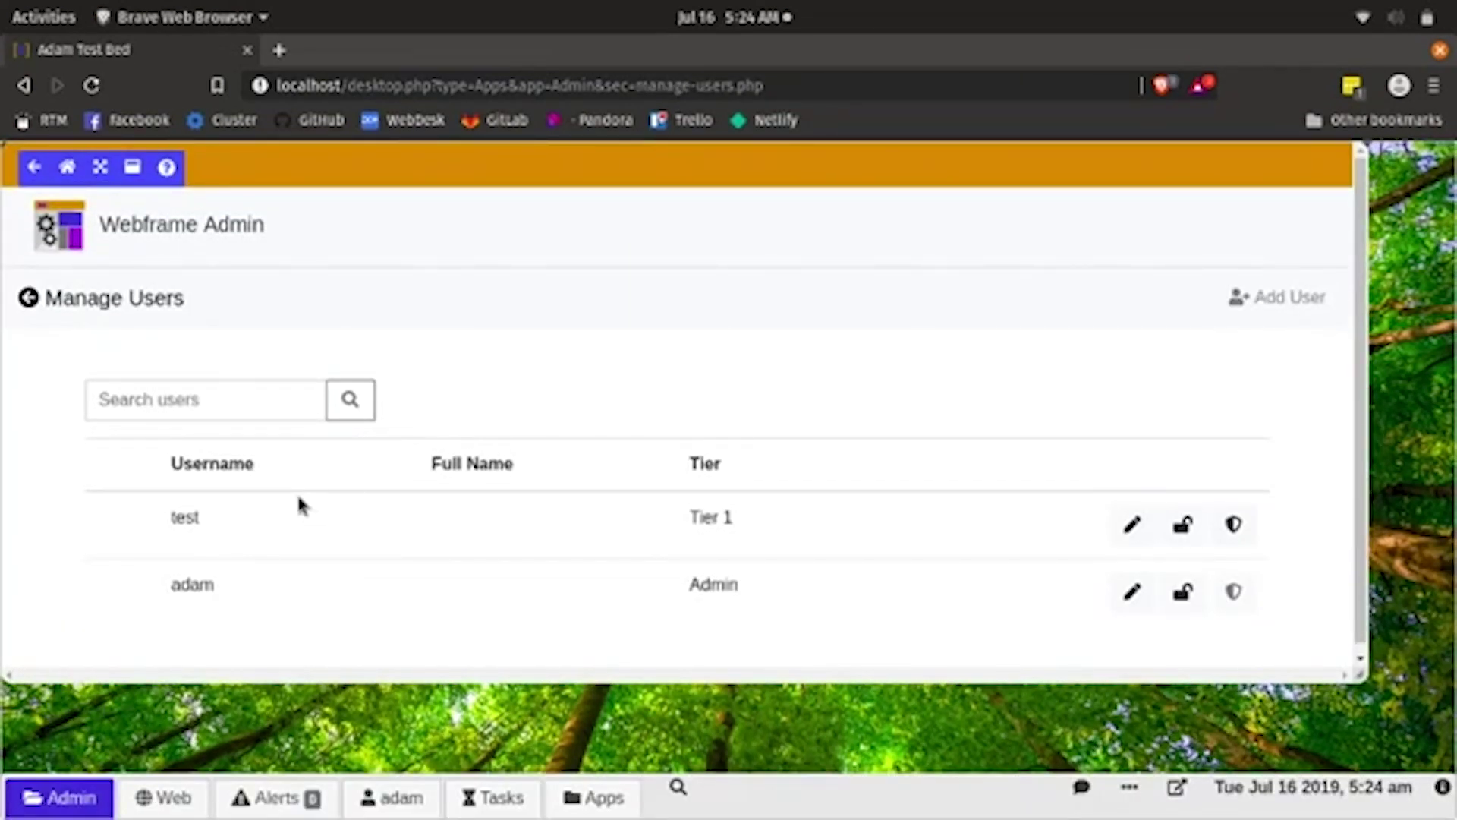
- Inspect user test's details and Tier options without changes, leaving Tier 1, then reopen Users
scroll(299, 476, "down", 1)
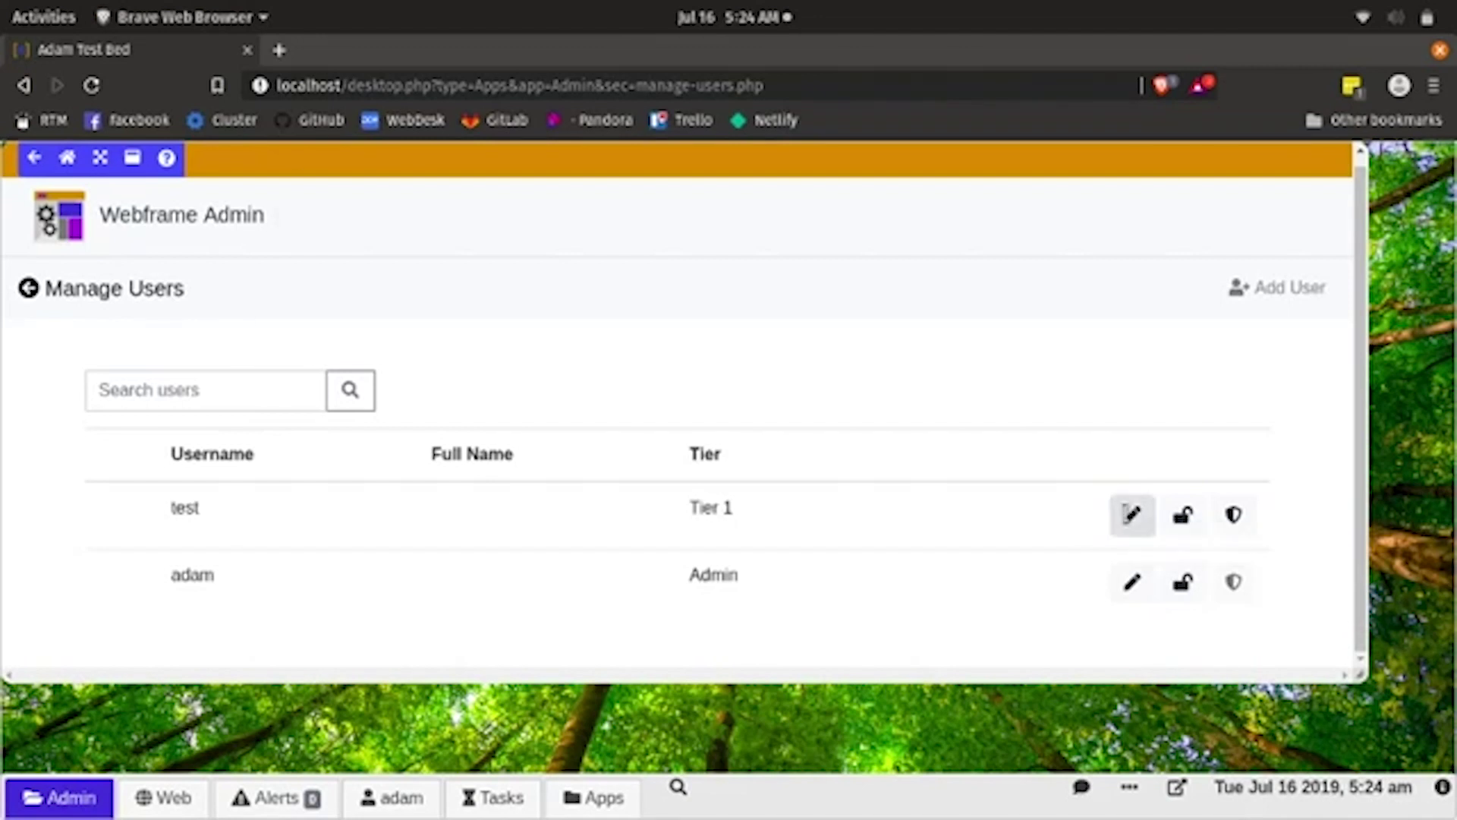
left_click(1131, 514)
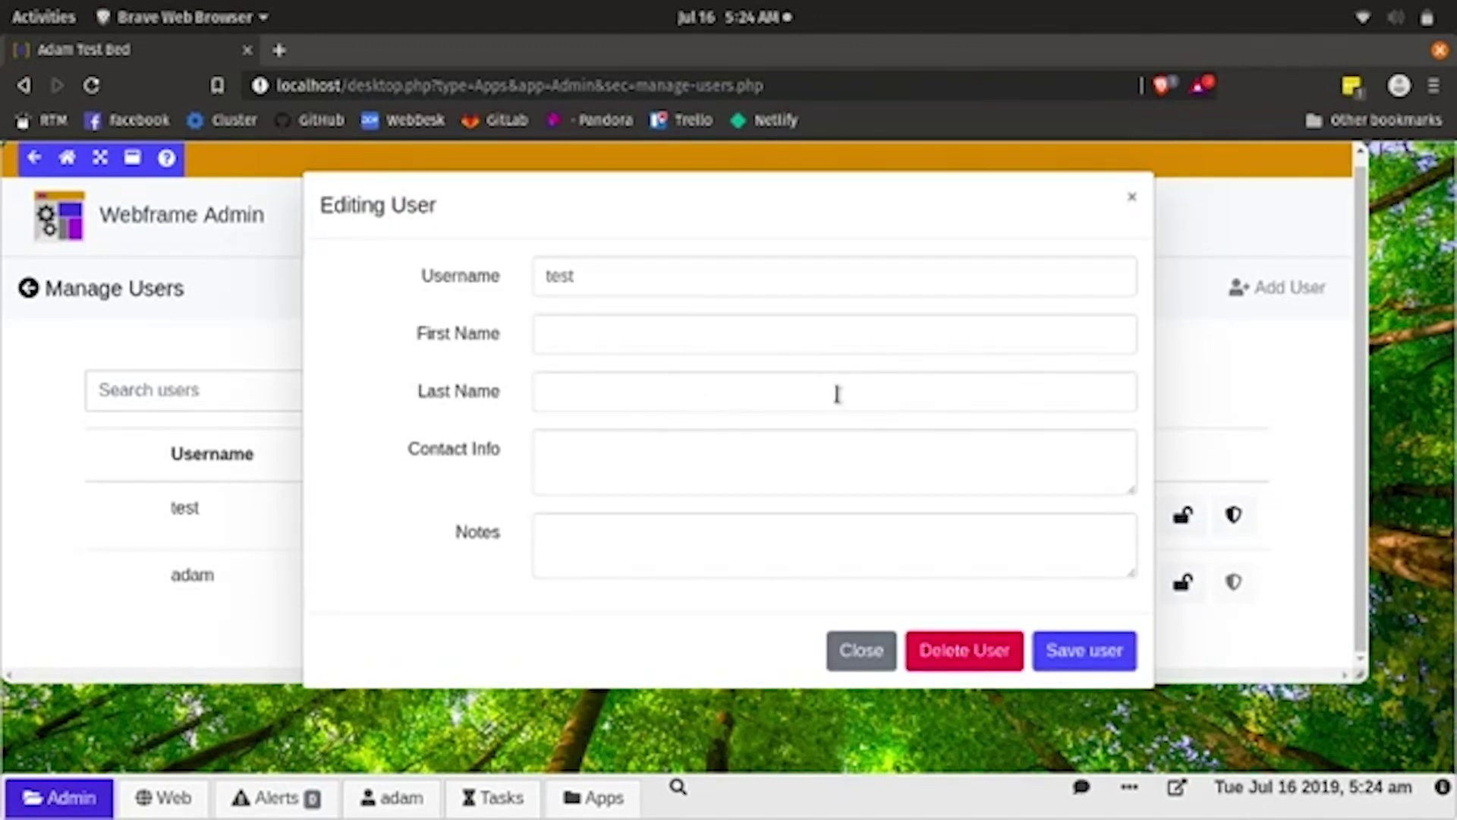
left_click(876, 642)
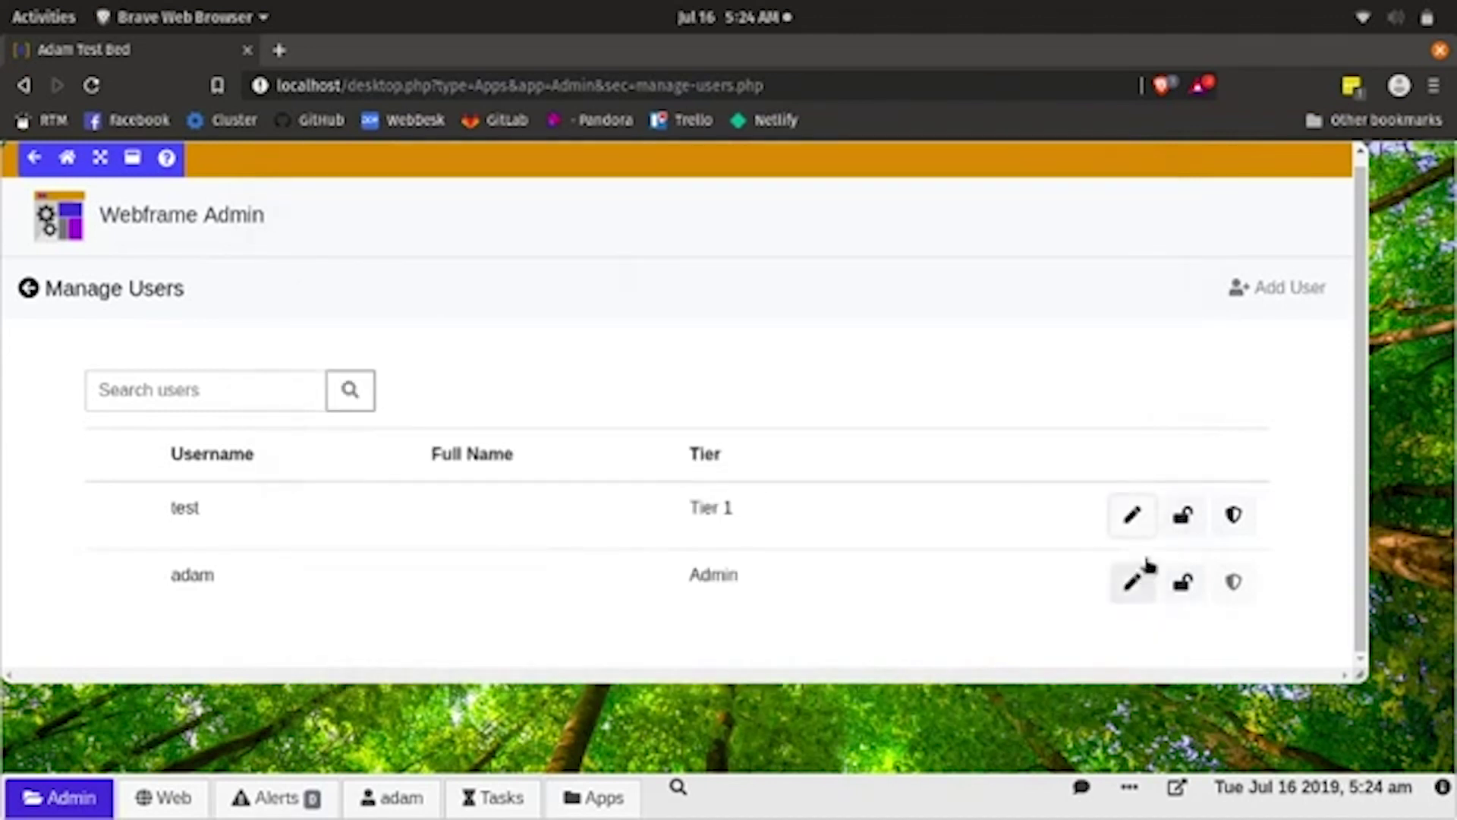
left_click(1233, 516)
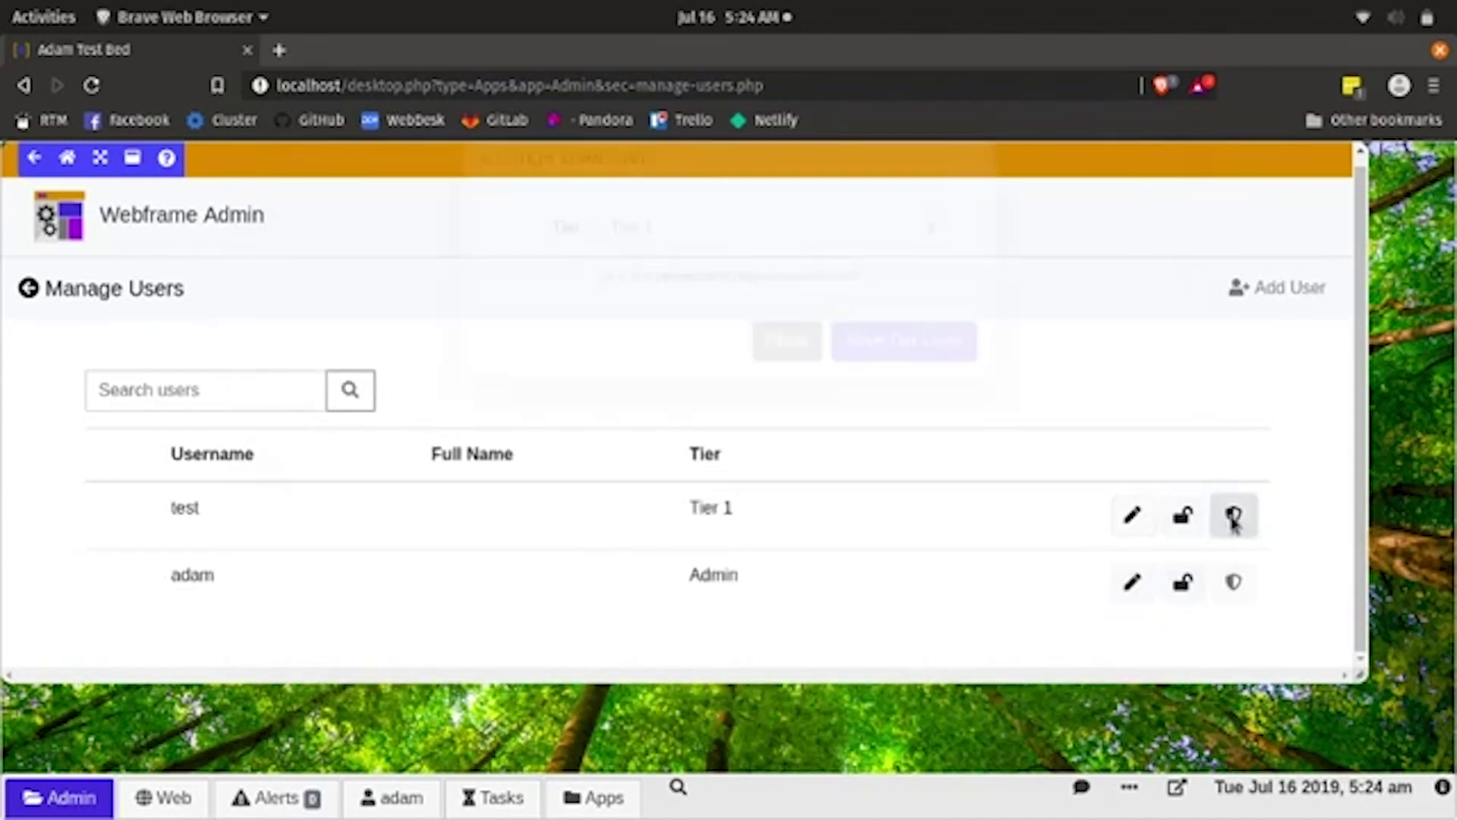
left_click(935, 281)
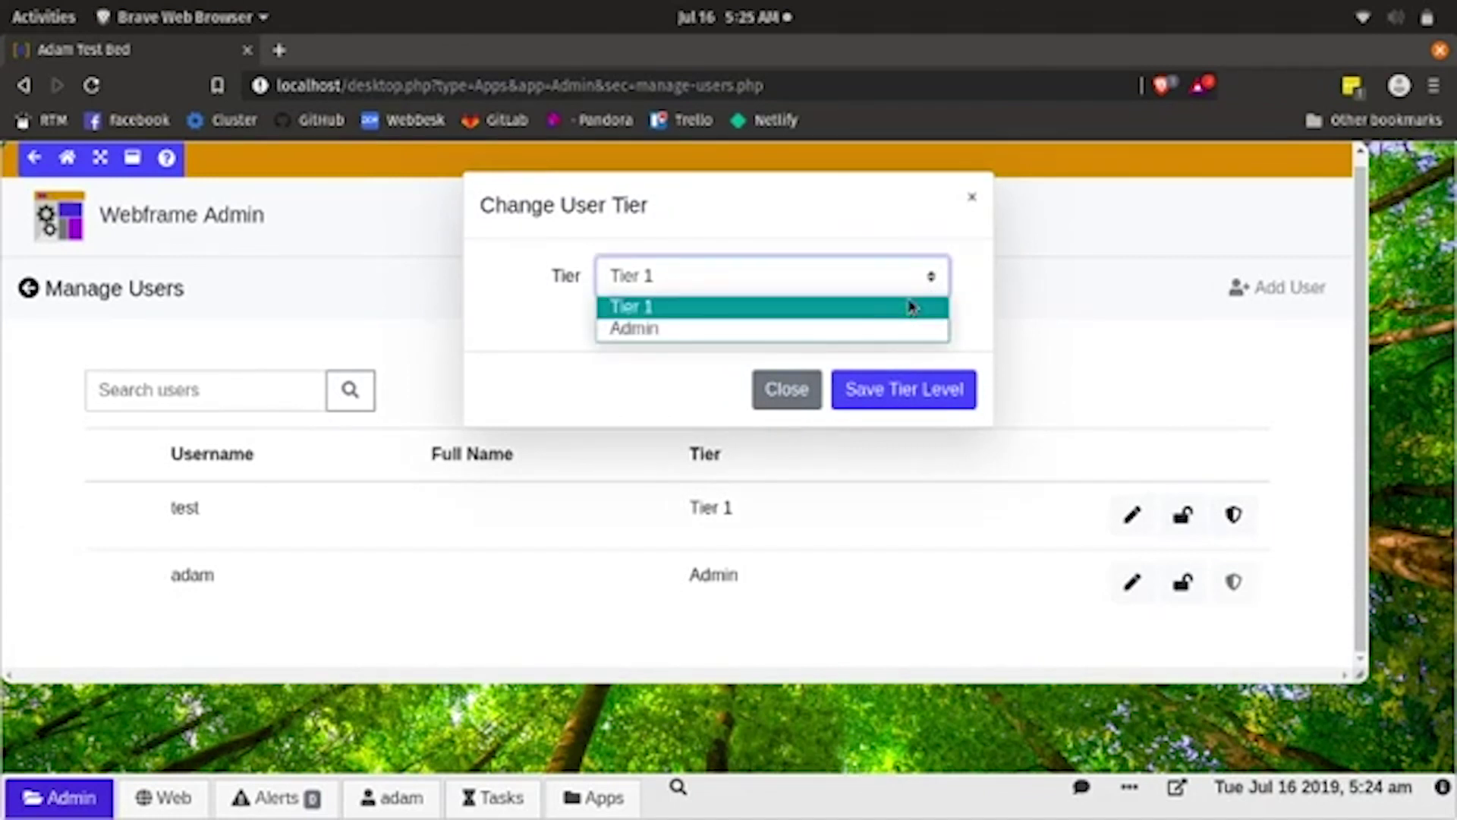
left_click(973, 202)
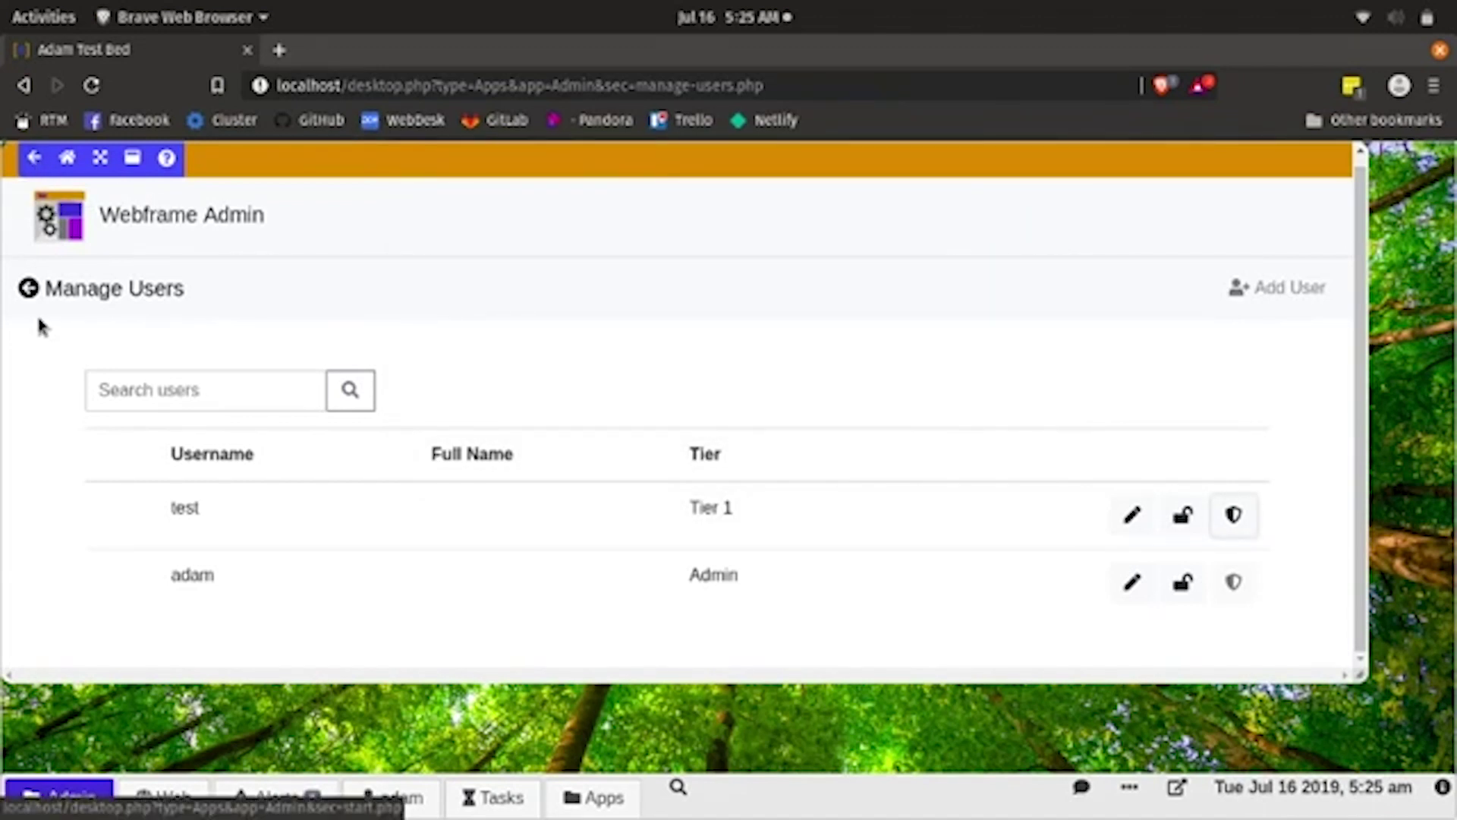
left_click(28, 288)
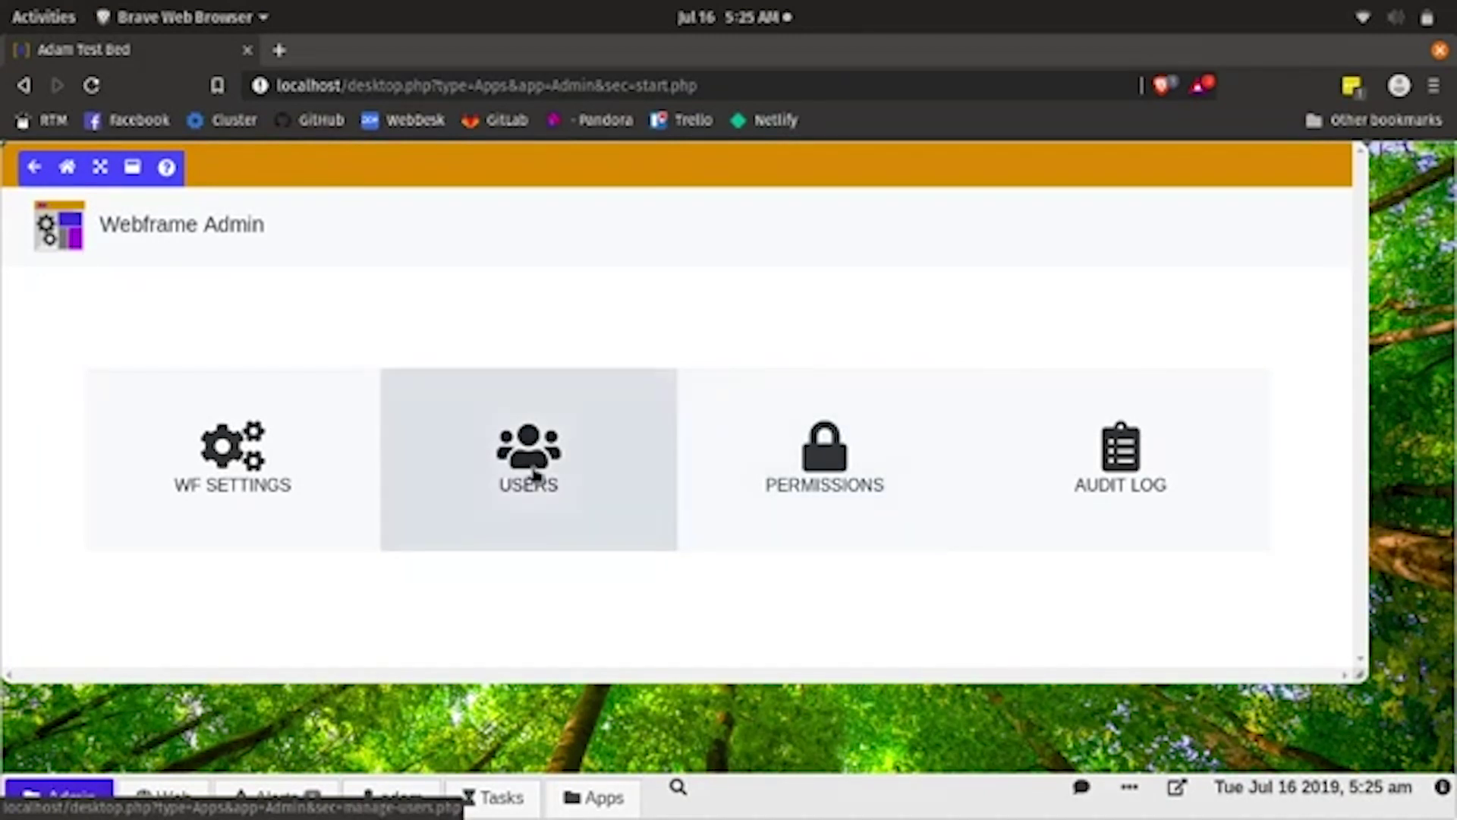
left_click(535, 474)
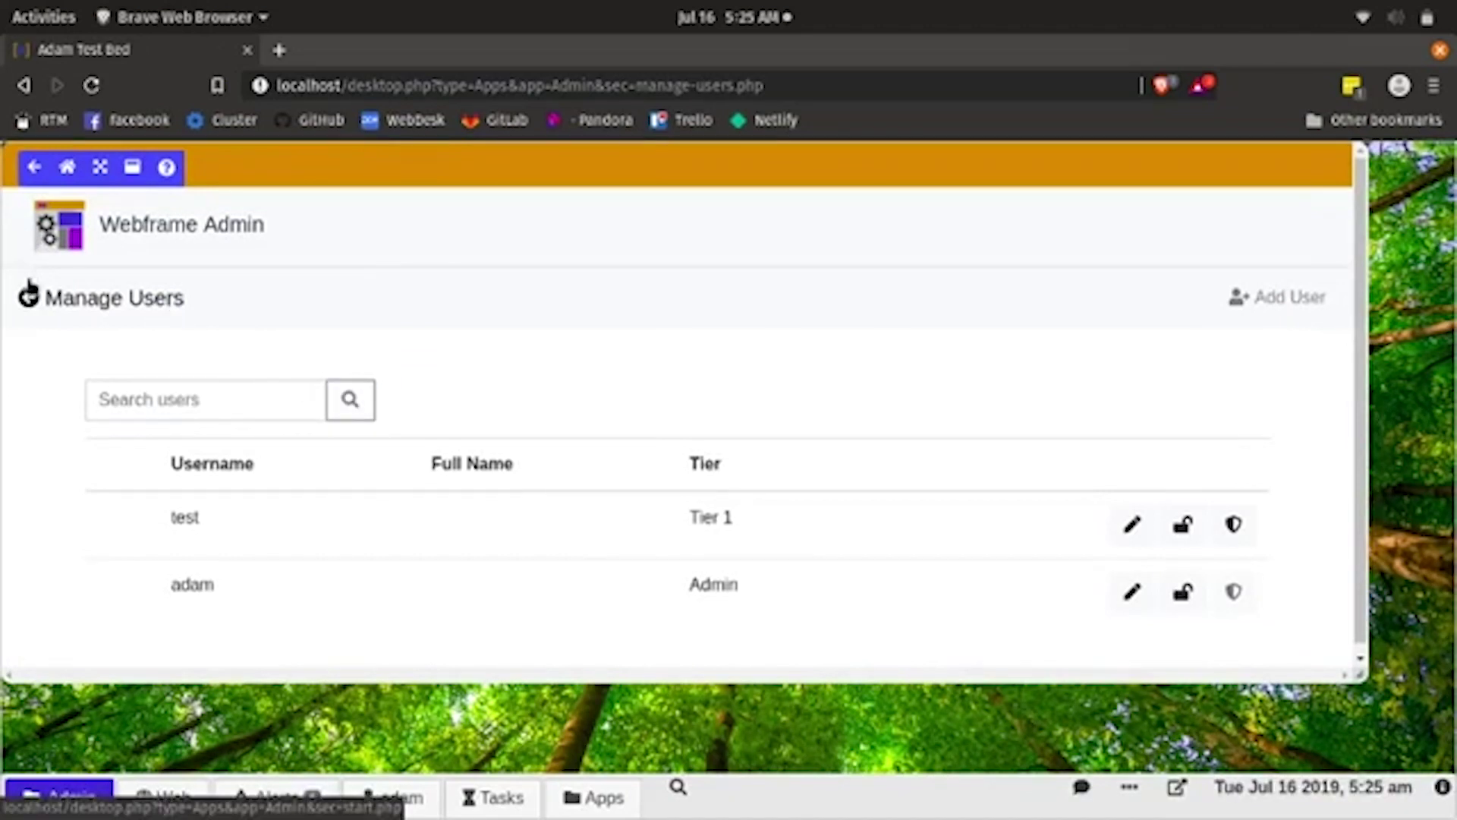
- Reopen Tier 1 permissions, review the HUD layouts keeping default.php, and open the chat panel
left_click(28, 294)
left_click(838, 464)
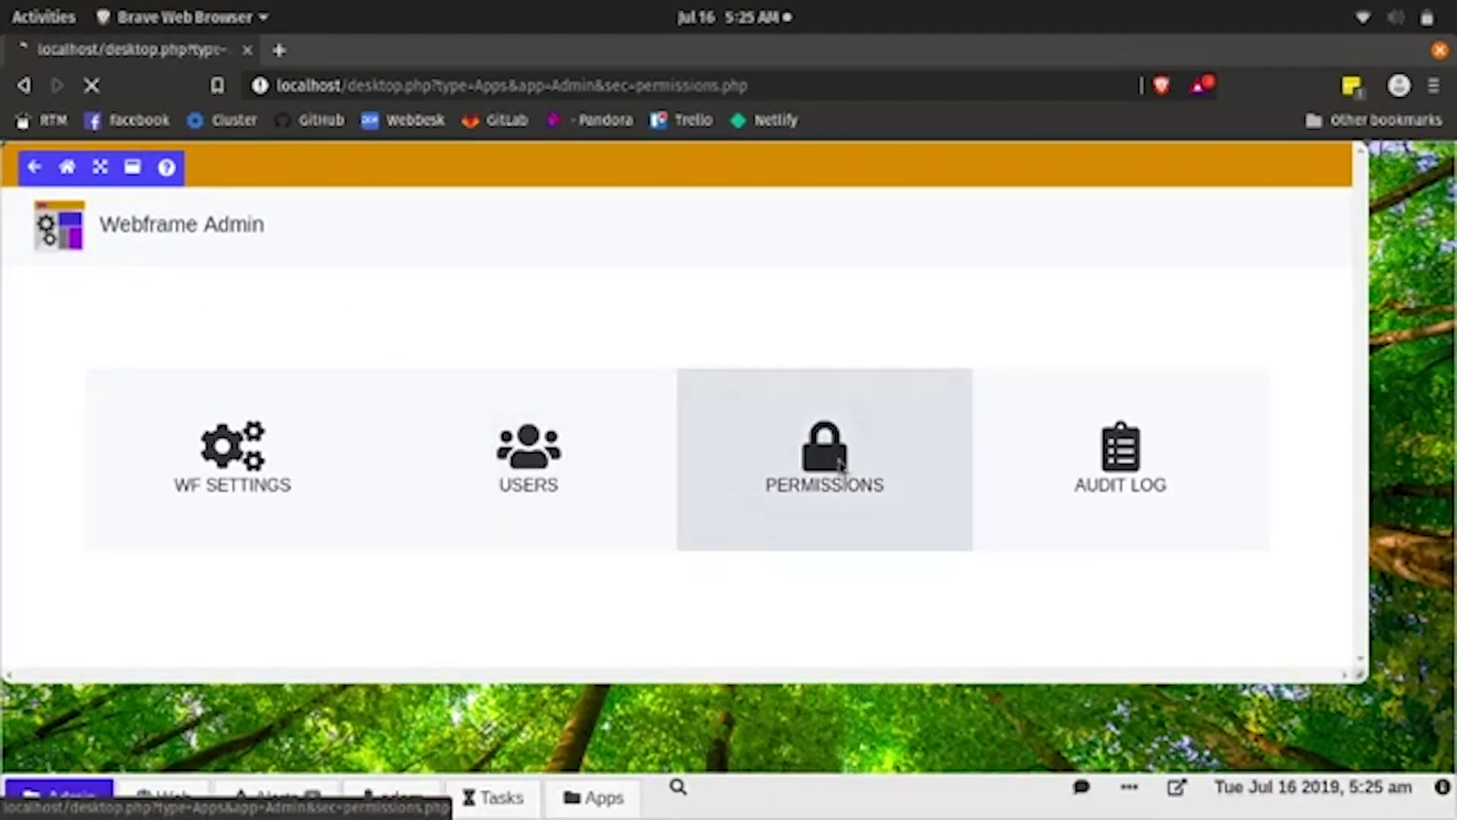
scroll(787, 433, "down", 1)
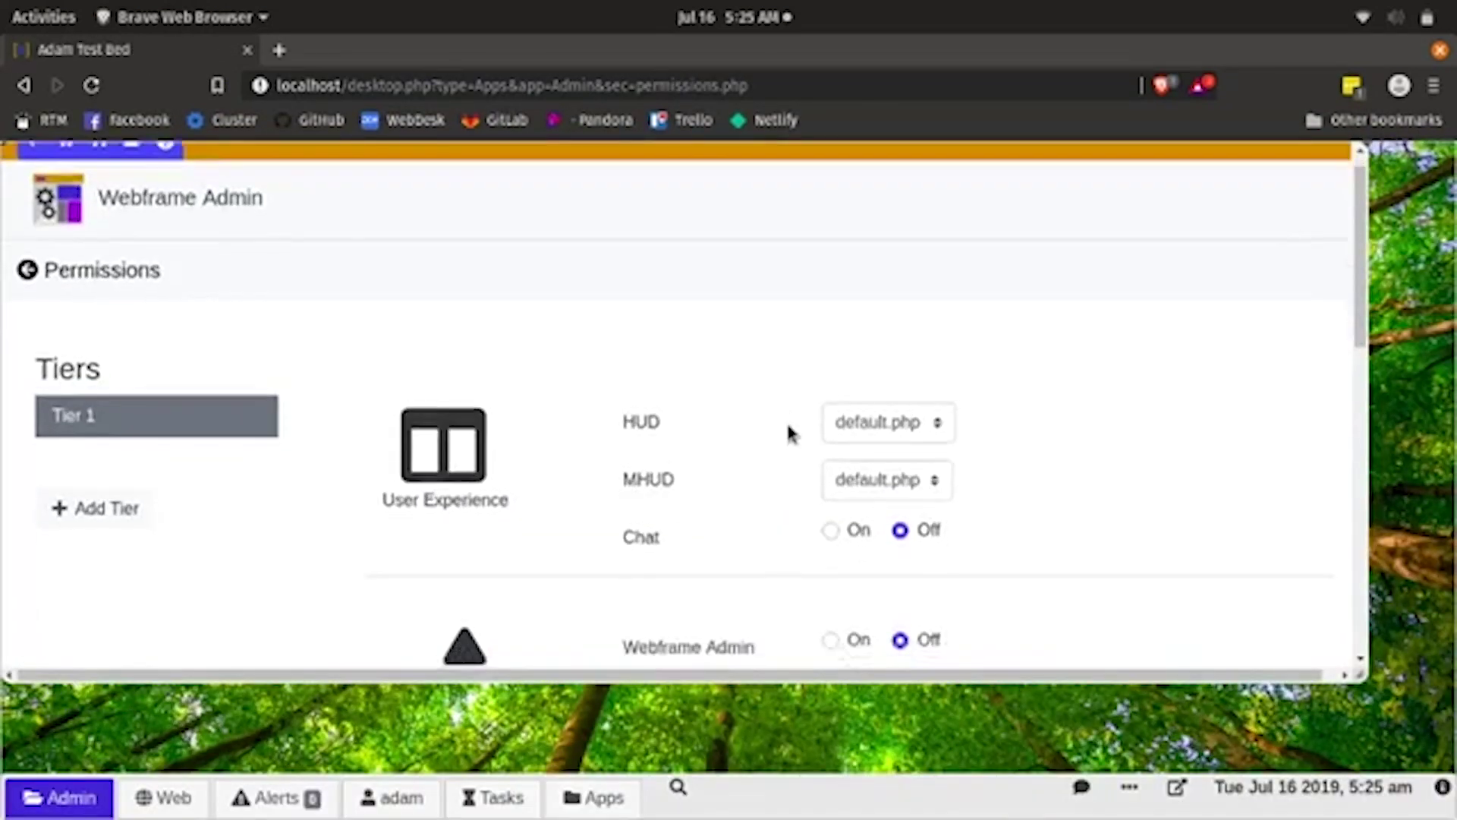
scroll(789, 432, "down", 4)
scroll(790, 433, "up", 2)
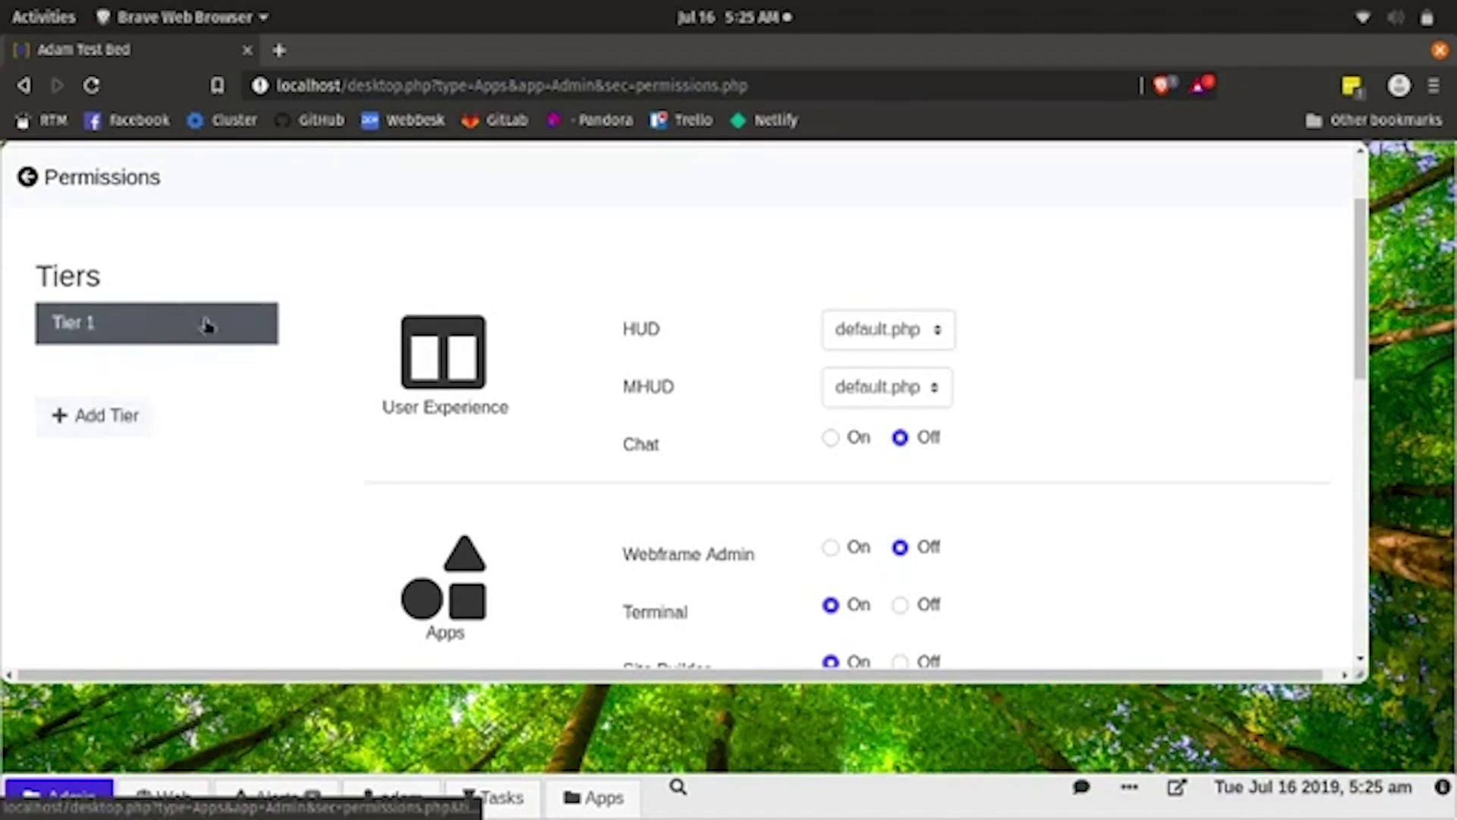
left_click(908, 348)
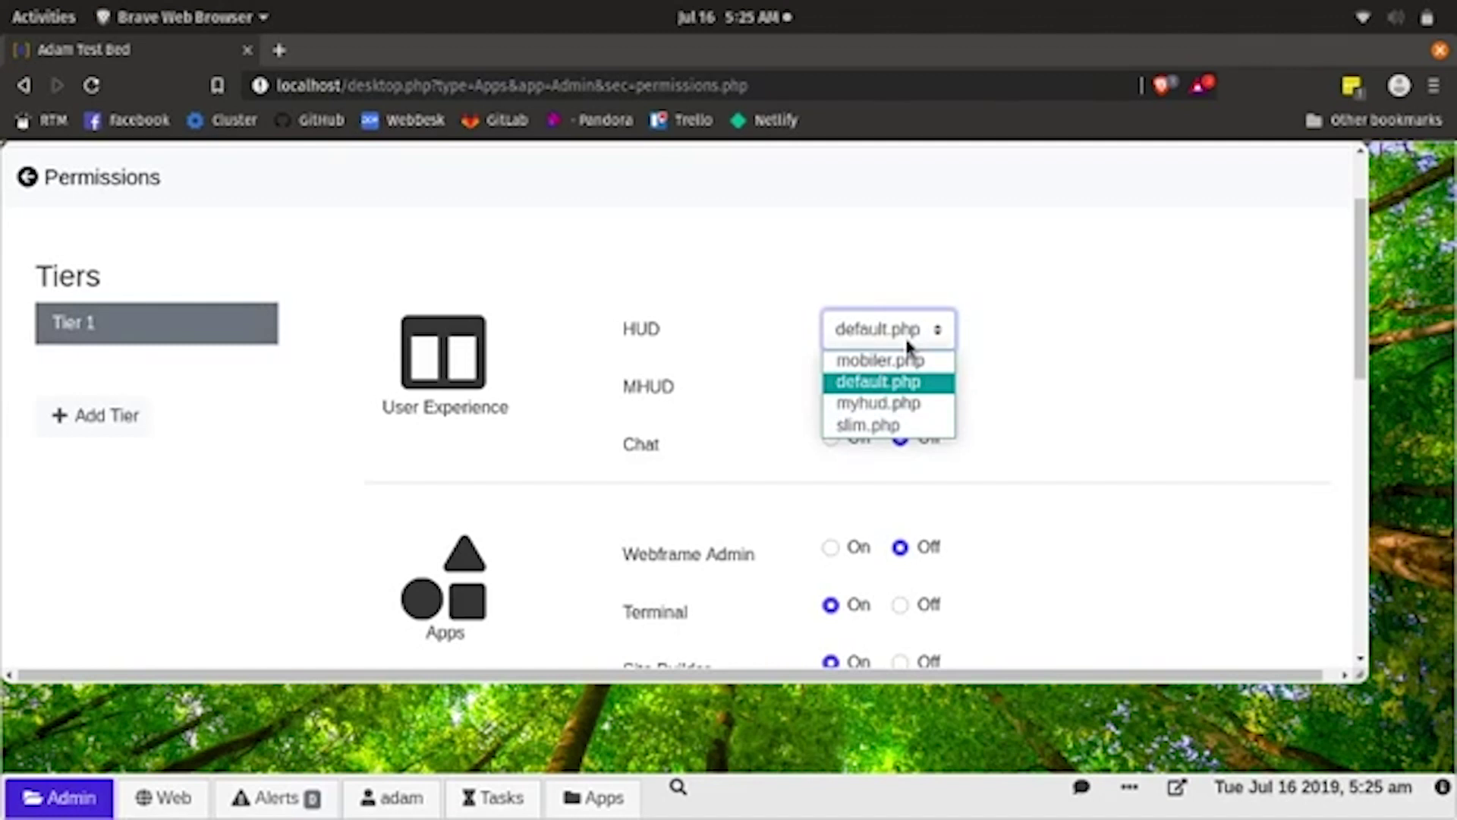
left_click(904, 335)
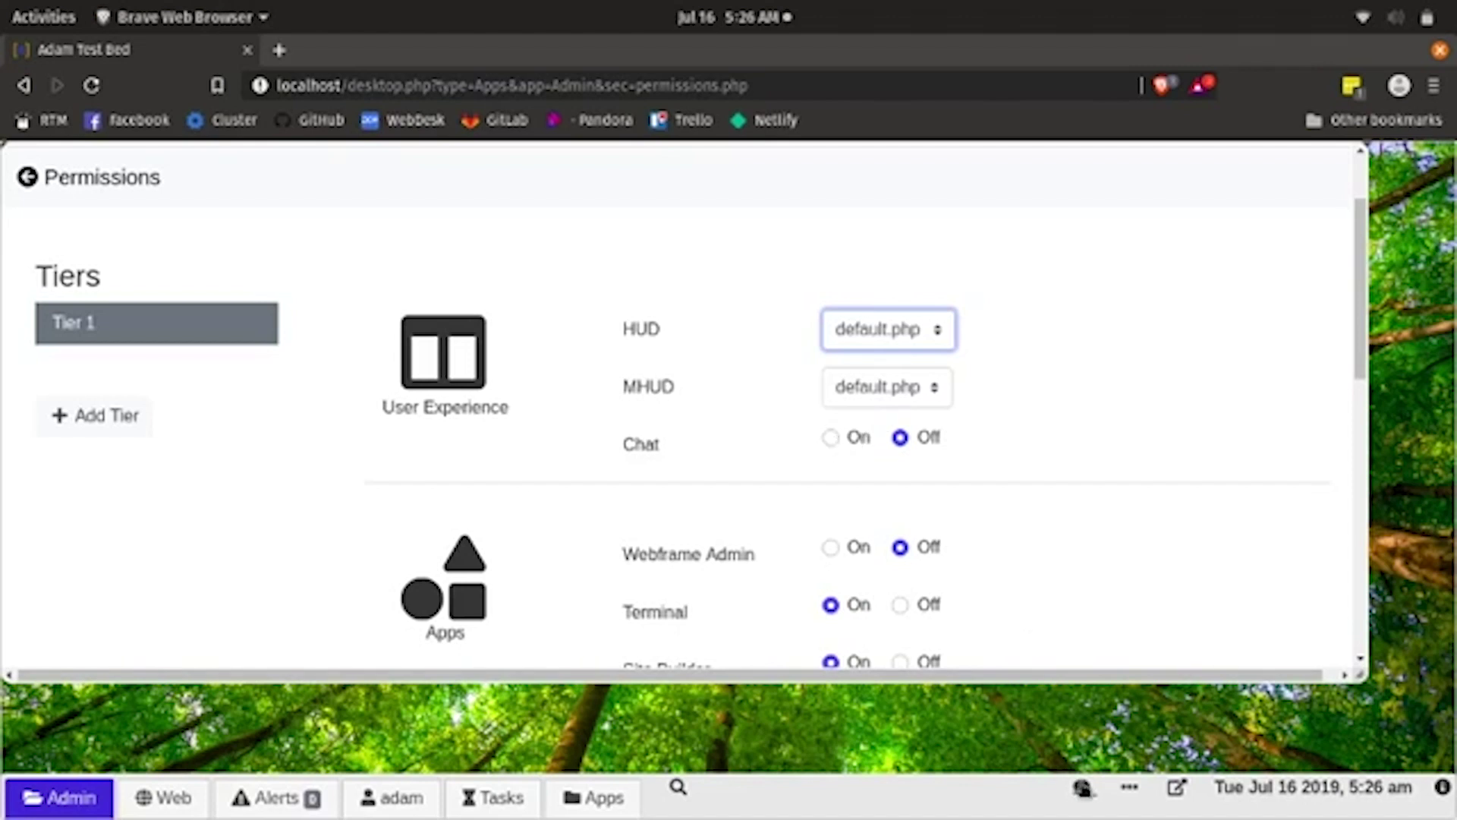
left_click(1082, 788)
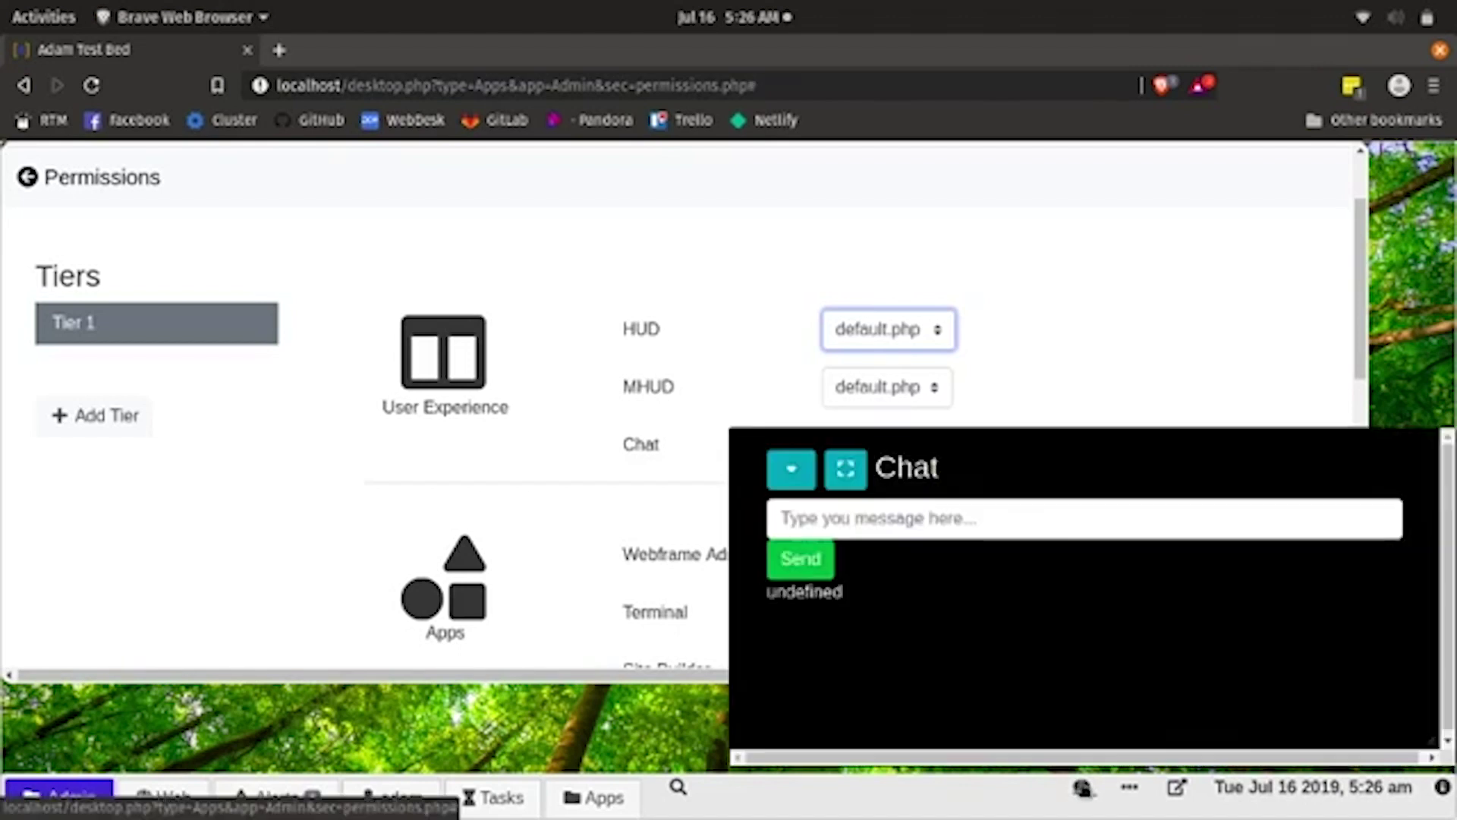
- Close the chat panel and scroll through the Tier 1 permission settings
left_click(782, 467)
scroll(803, 511, "down", 4)
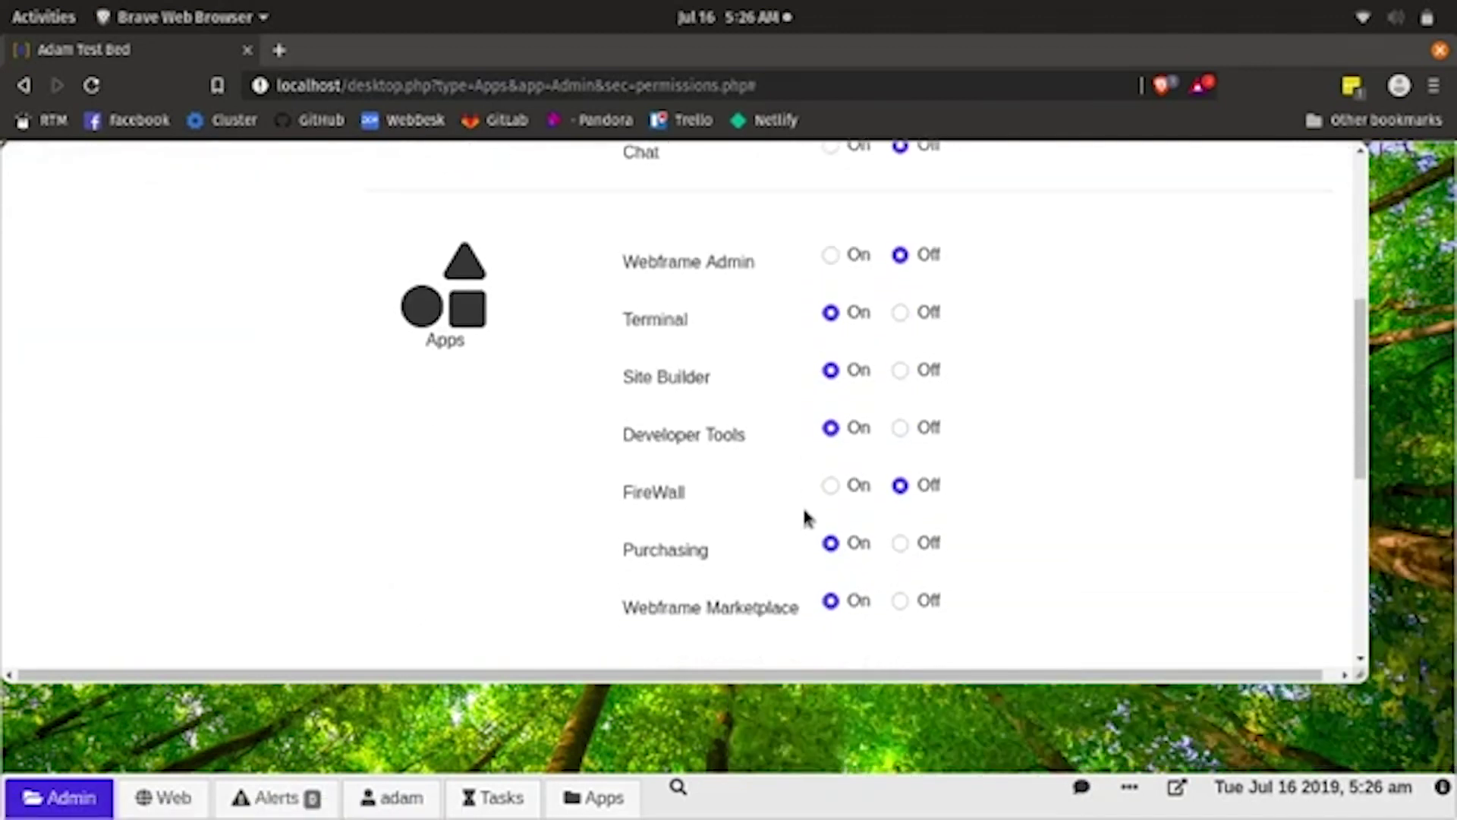
scroll(756, 563, "down", 4)
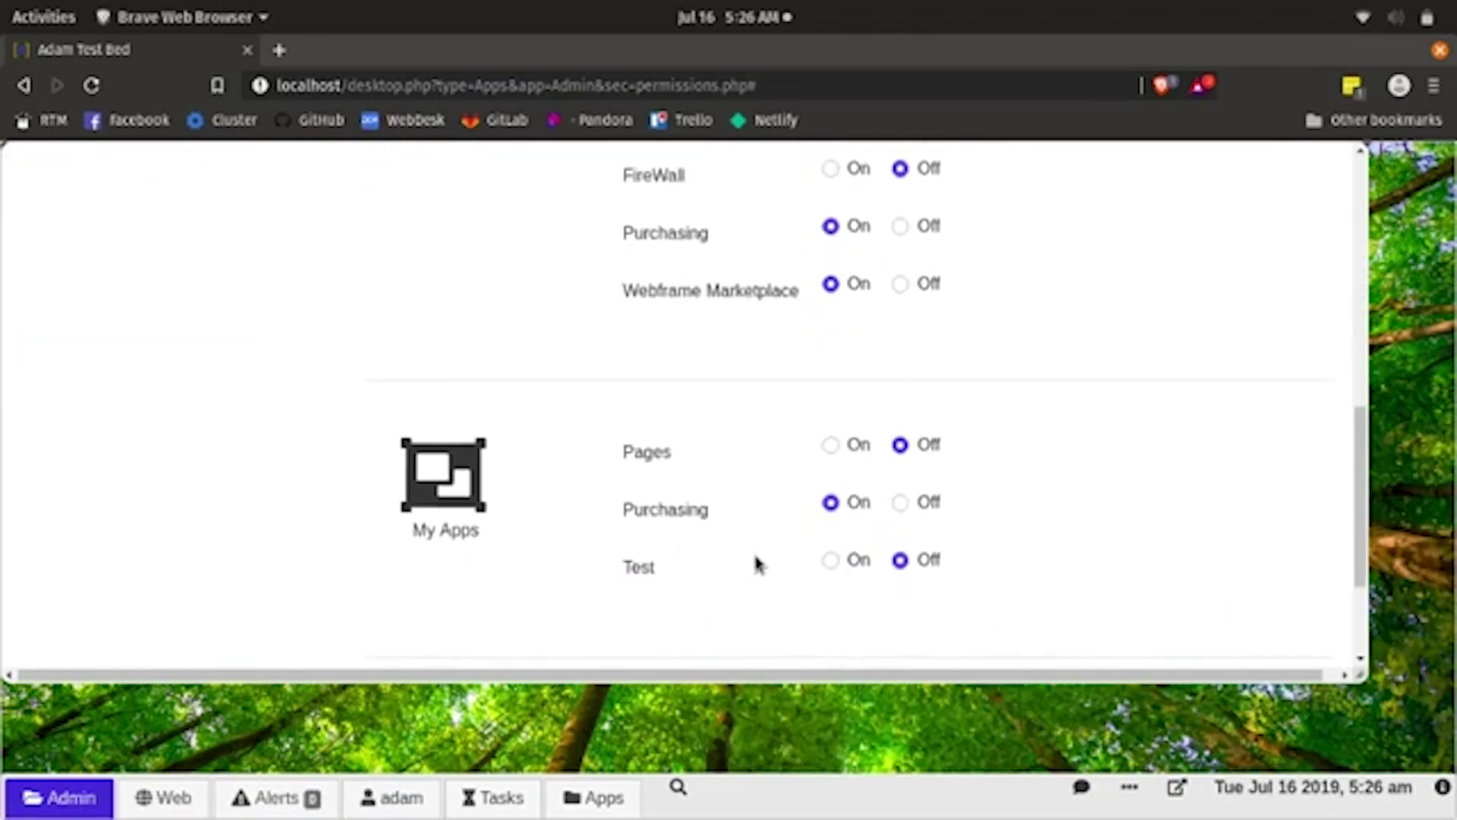
scroll(755, 563, "down", 1)
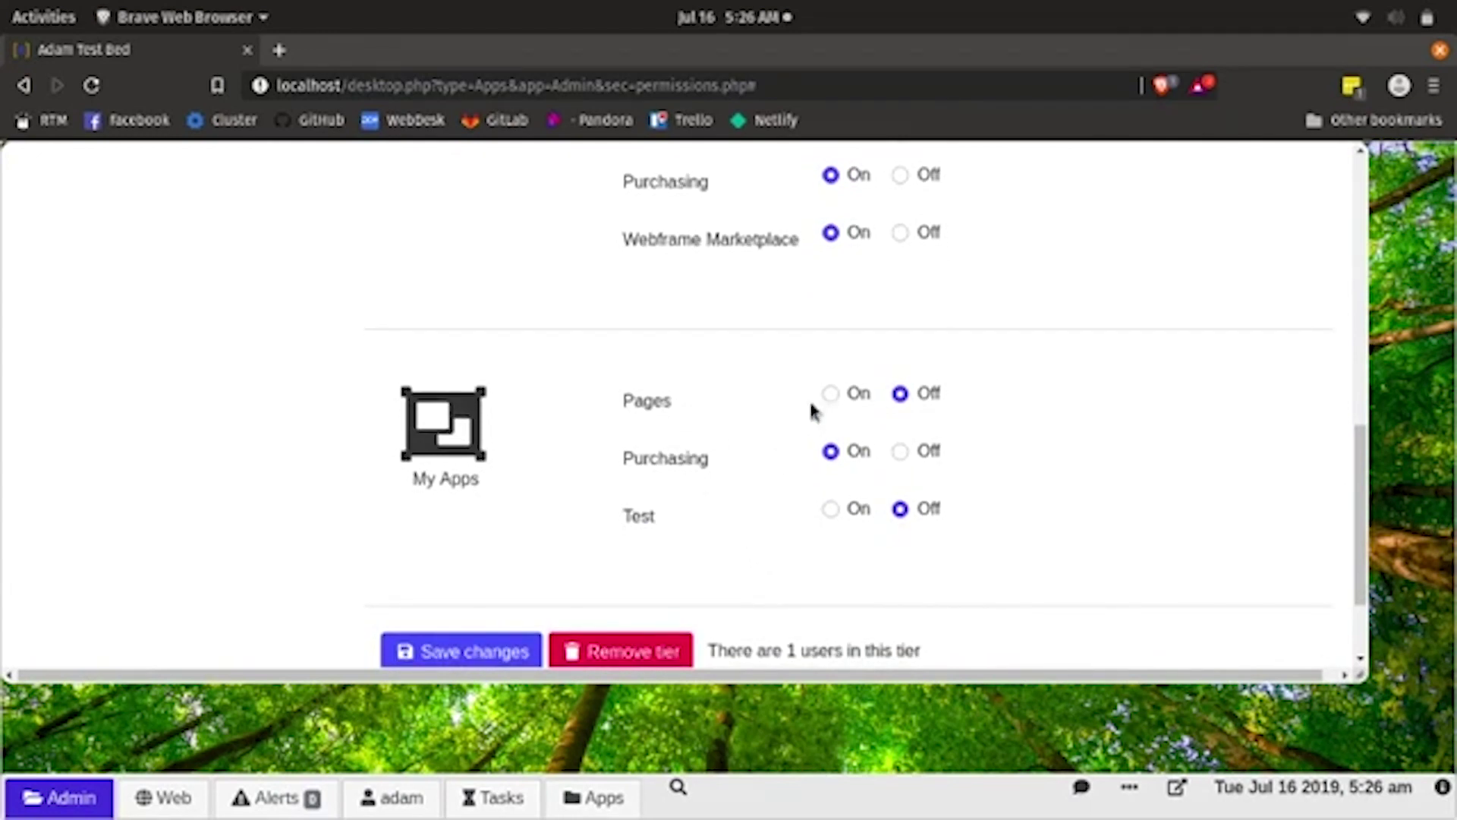
scroll(846, 312, "up", 4)
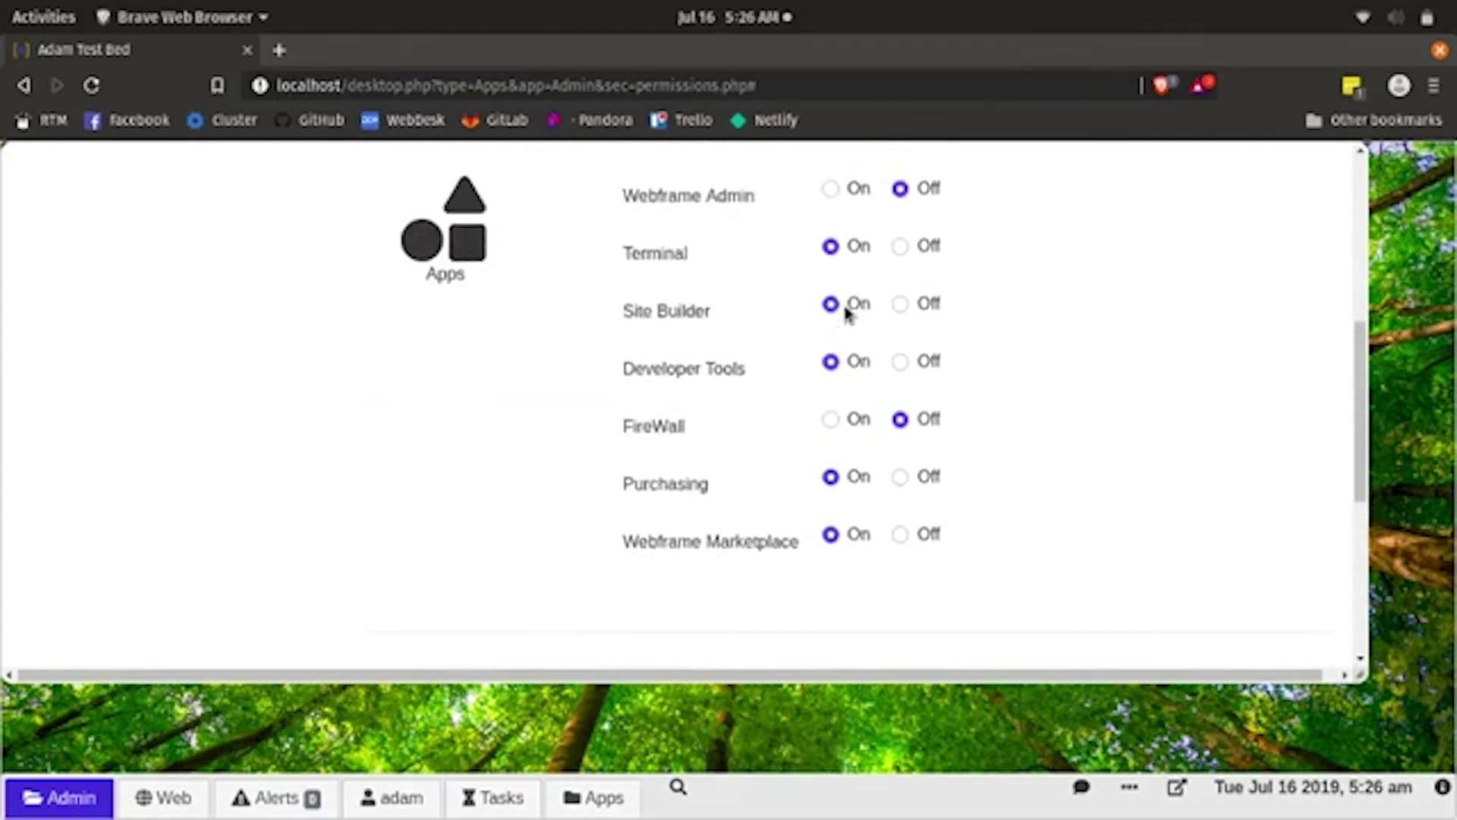
scroll(846, 312, "up", 2)
scroll(845, 312, "down", 8)
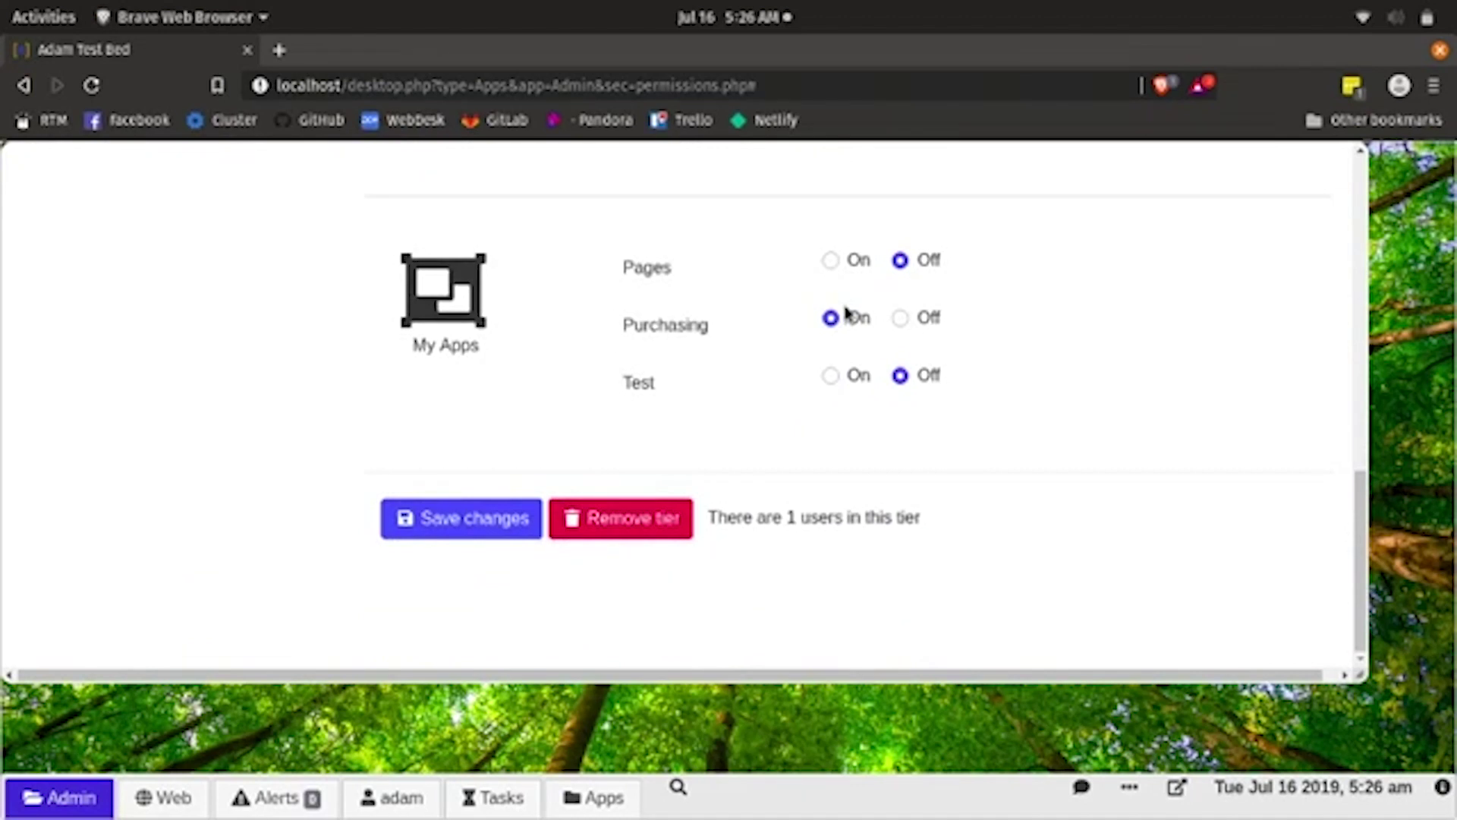
scroll(846, 312, "up", 10)
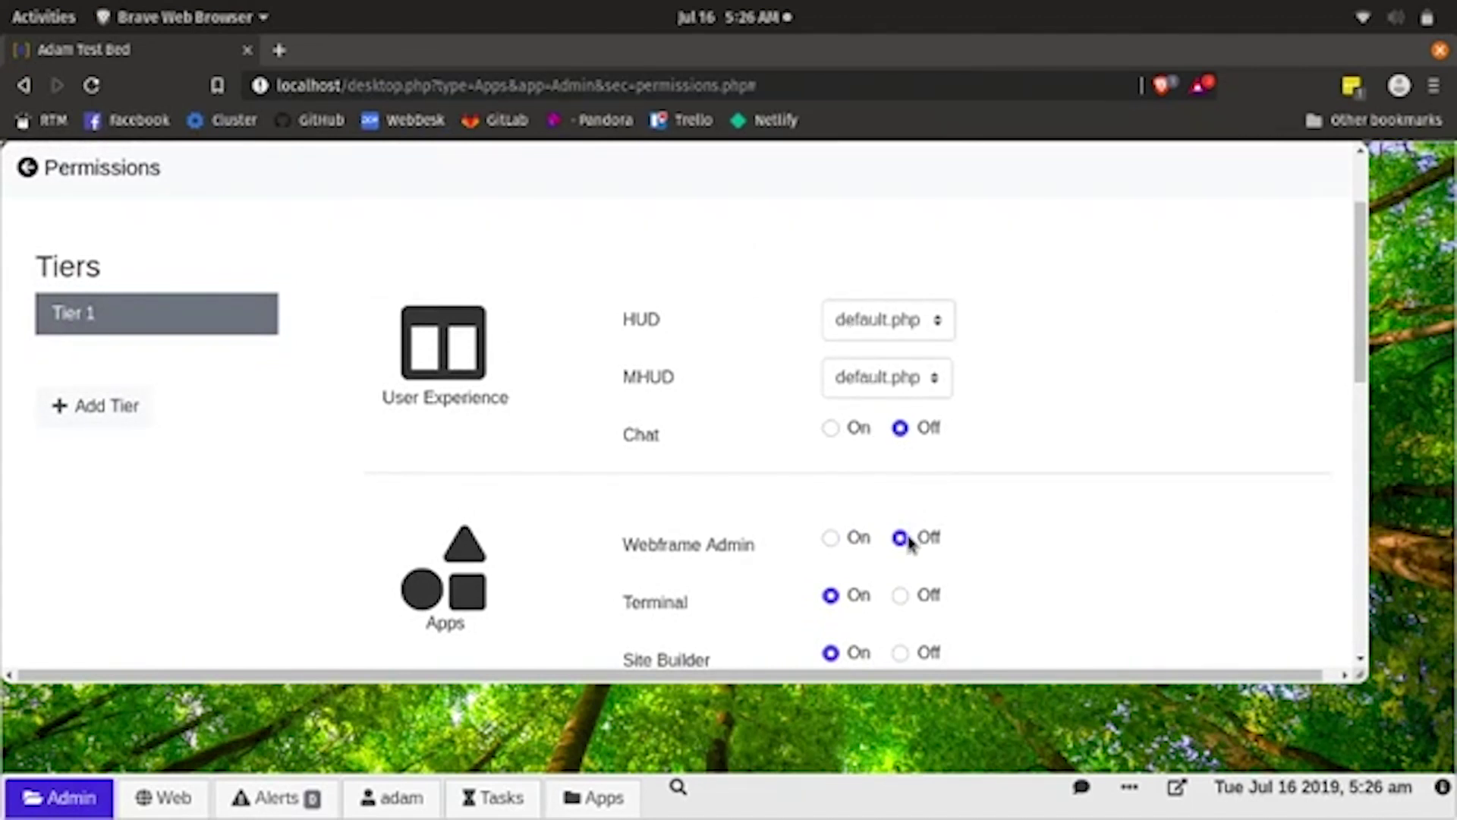
scroll(869, 596, "down", 1)
scroll(868, 591, "down", 3)
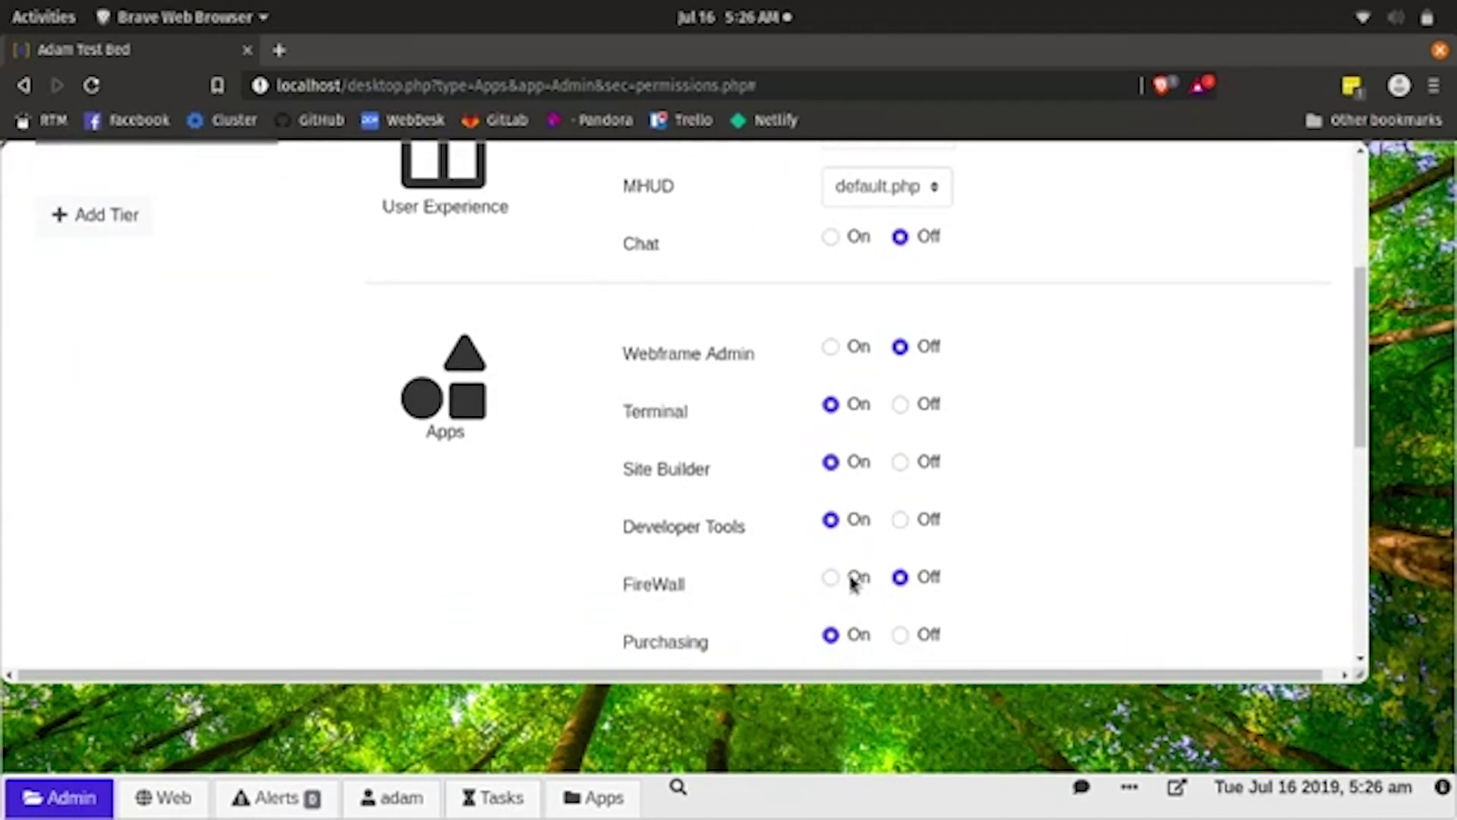
scroll(834, 622, "down", 2)
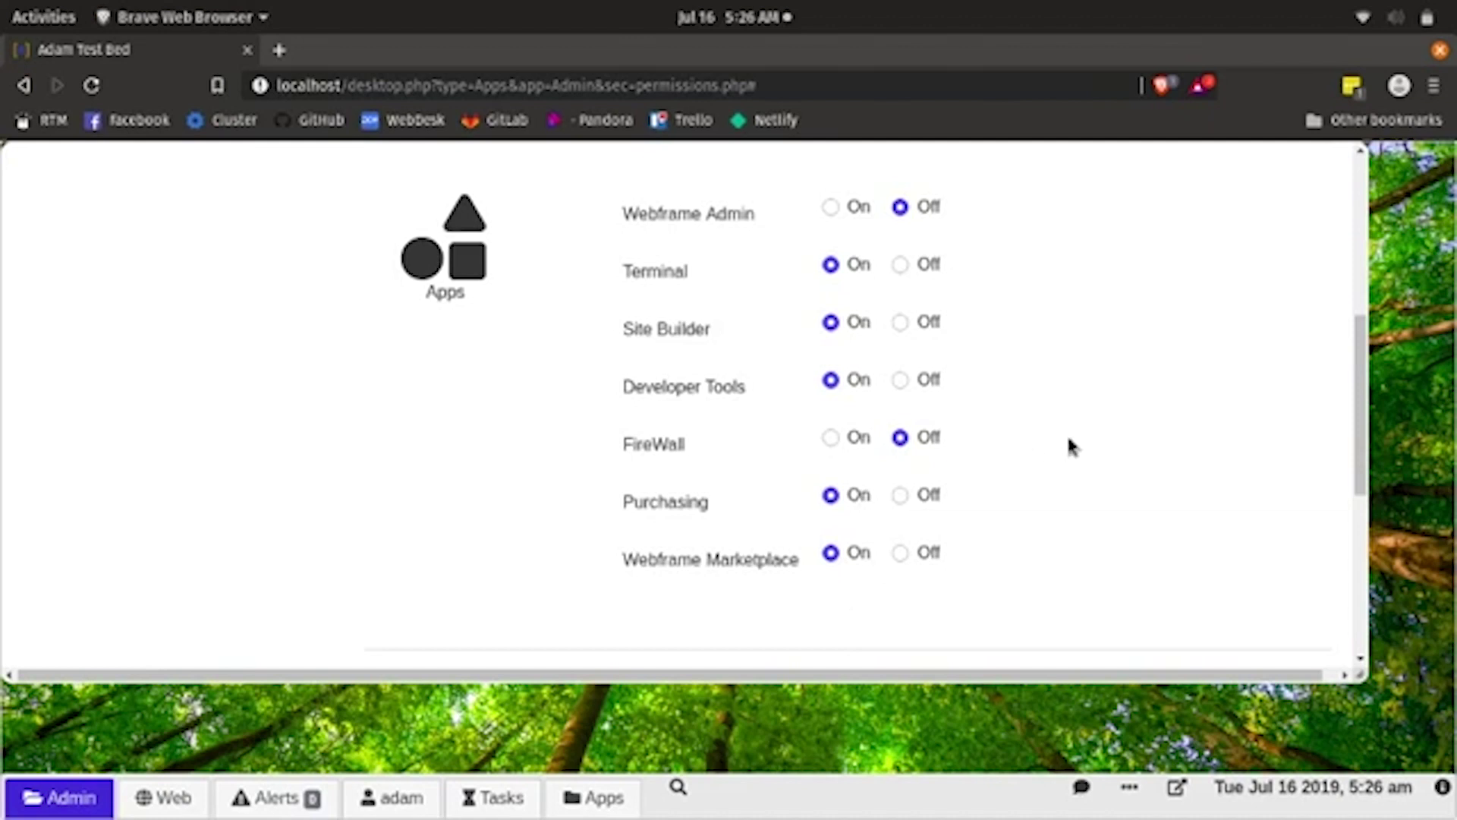
scroll(1222, 421, "up", 7)
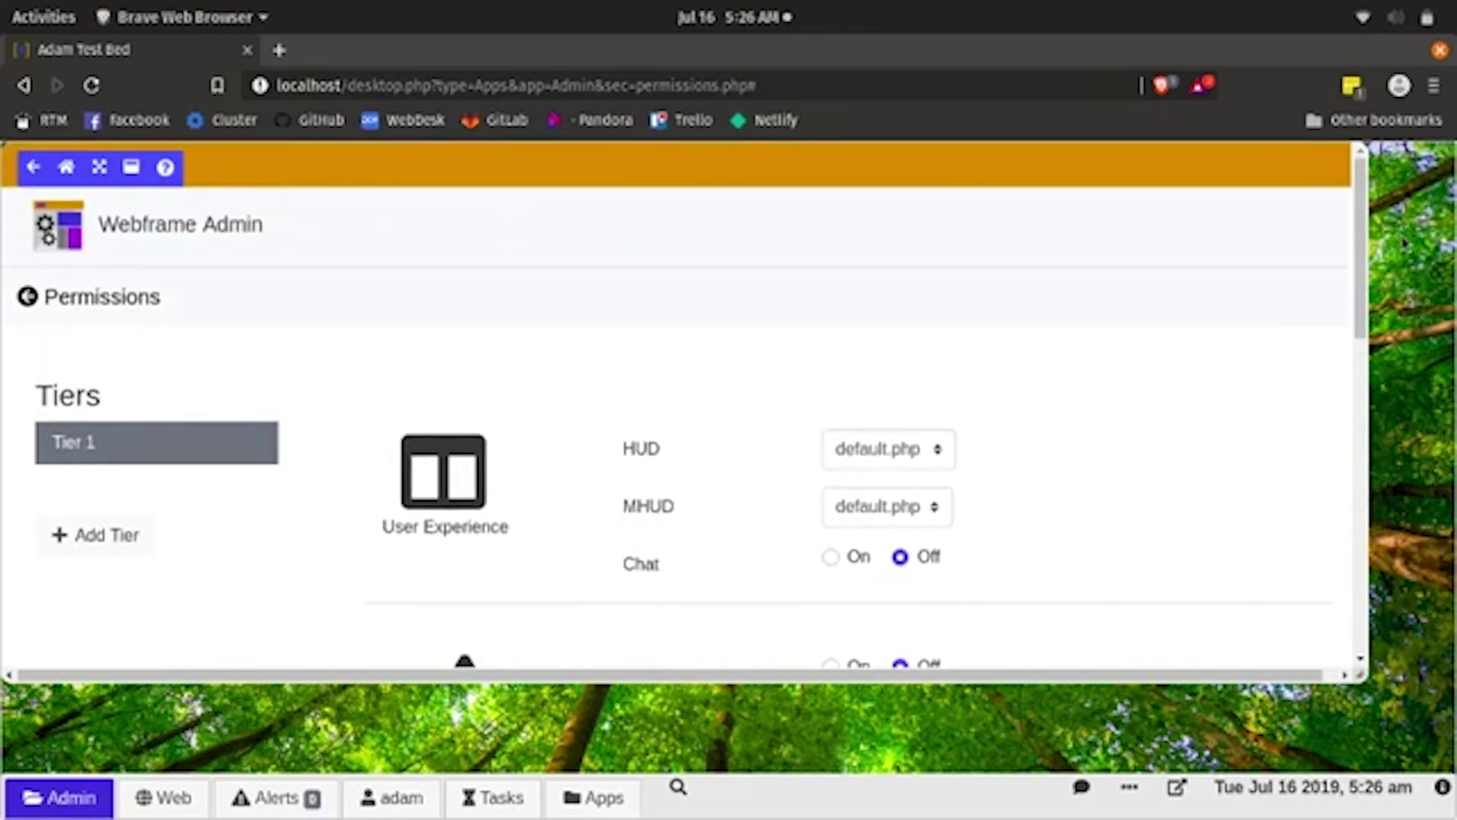
- Open localhost in a new Brave private window and go to the login page
left_click(1434, 86)
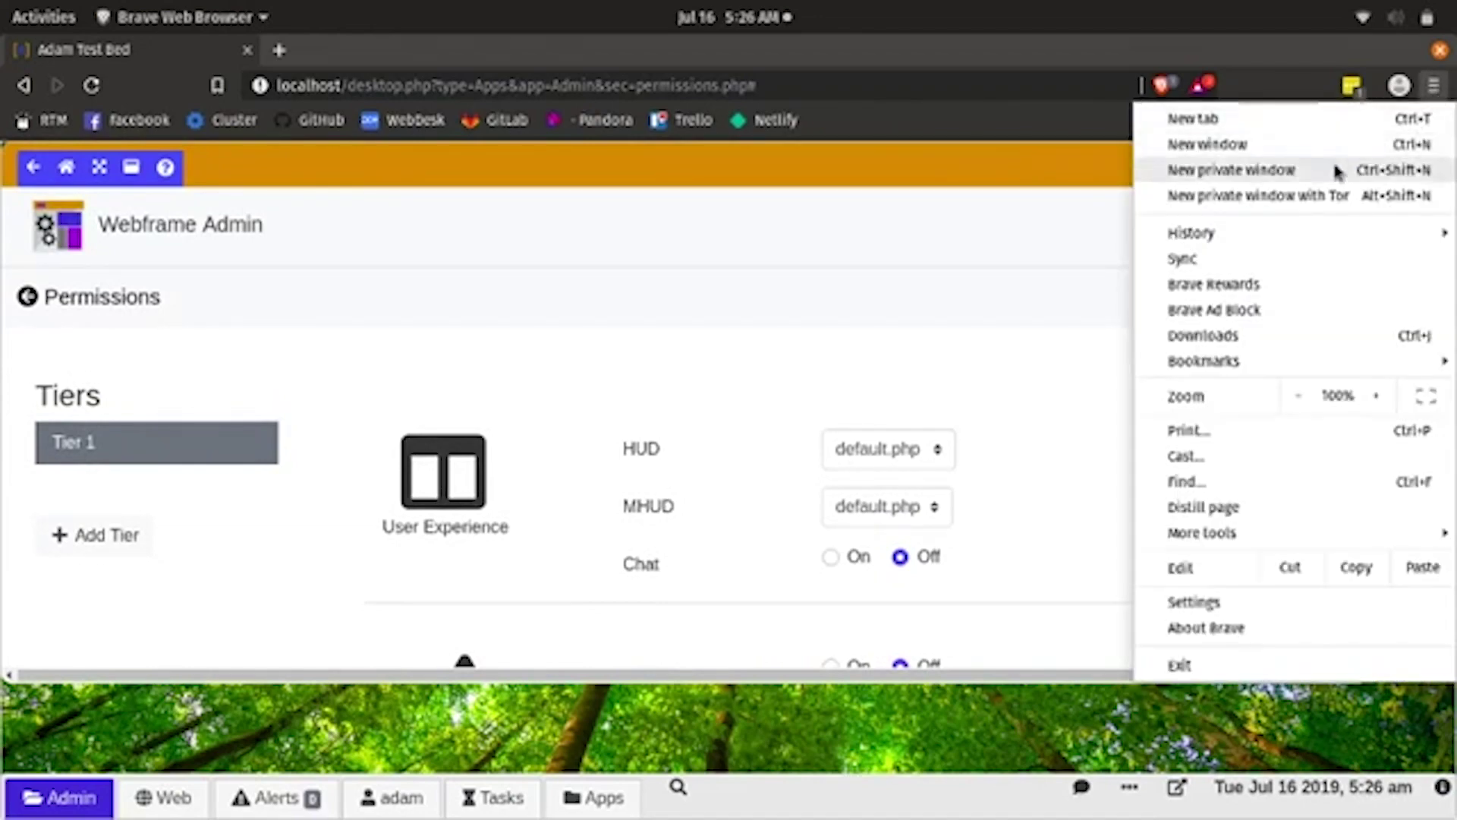
left_click(1295, 180)
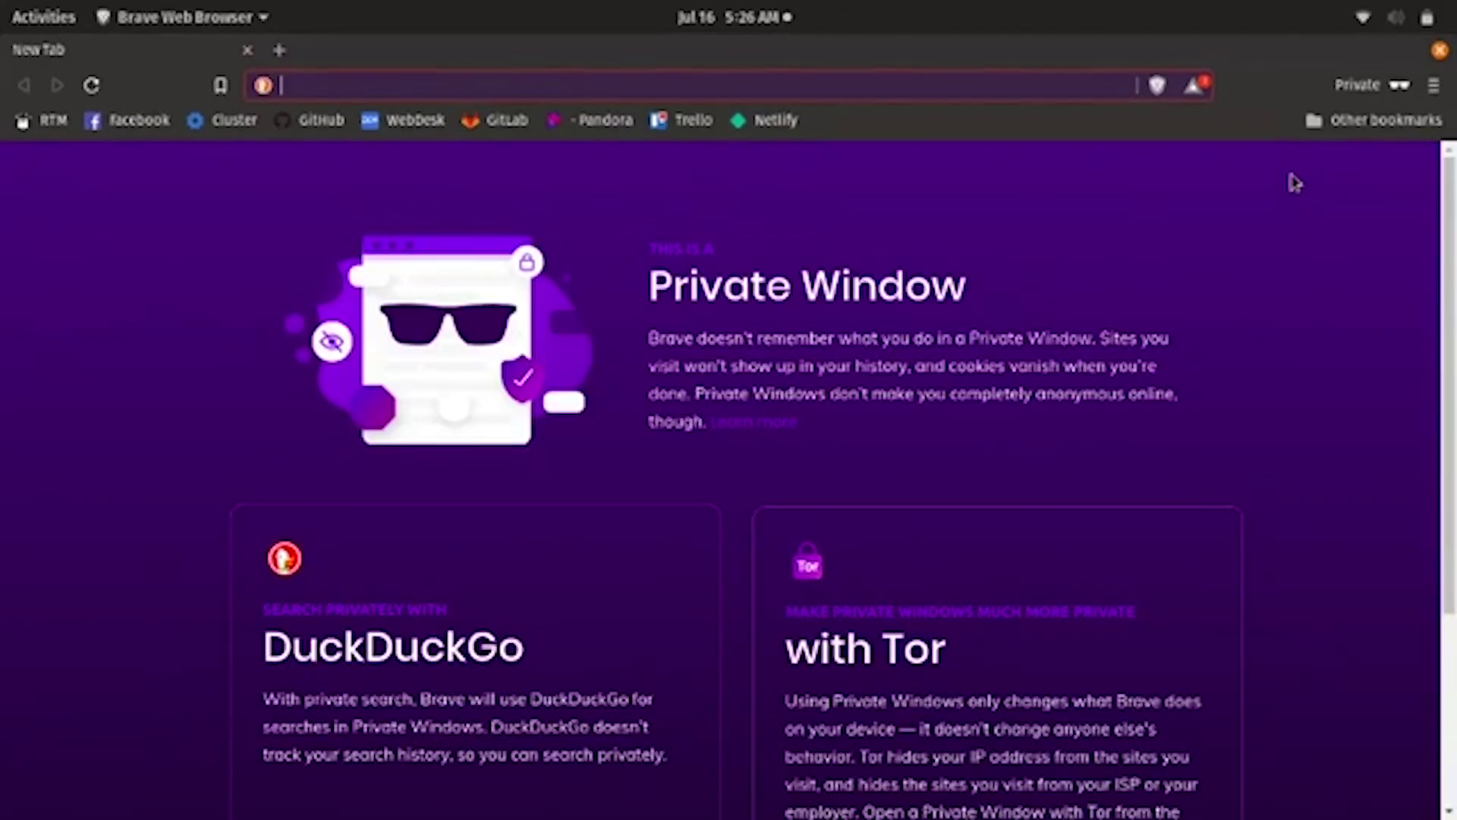
type("localhost")
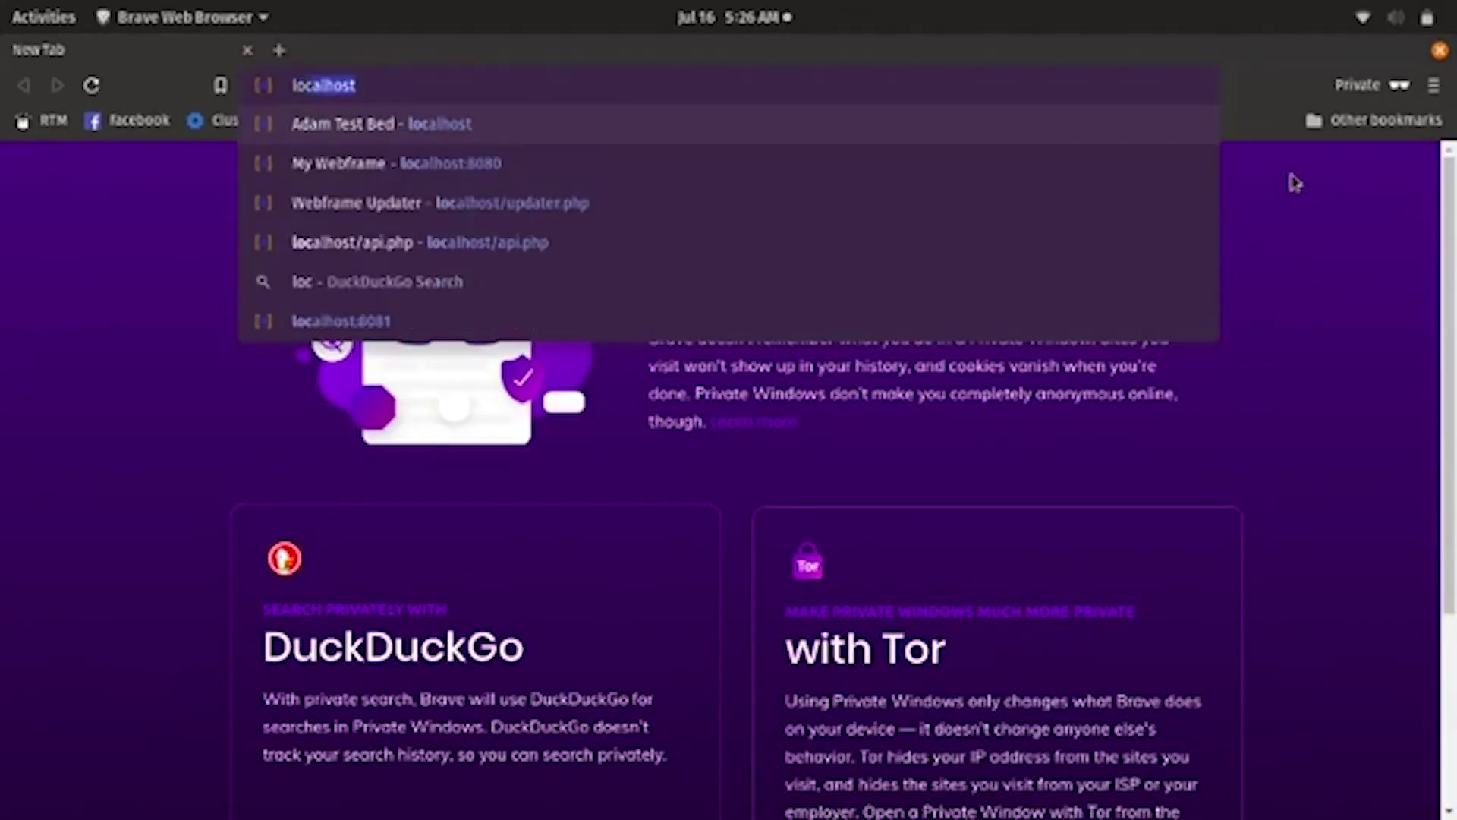
key("Return")
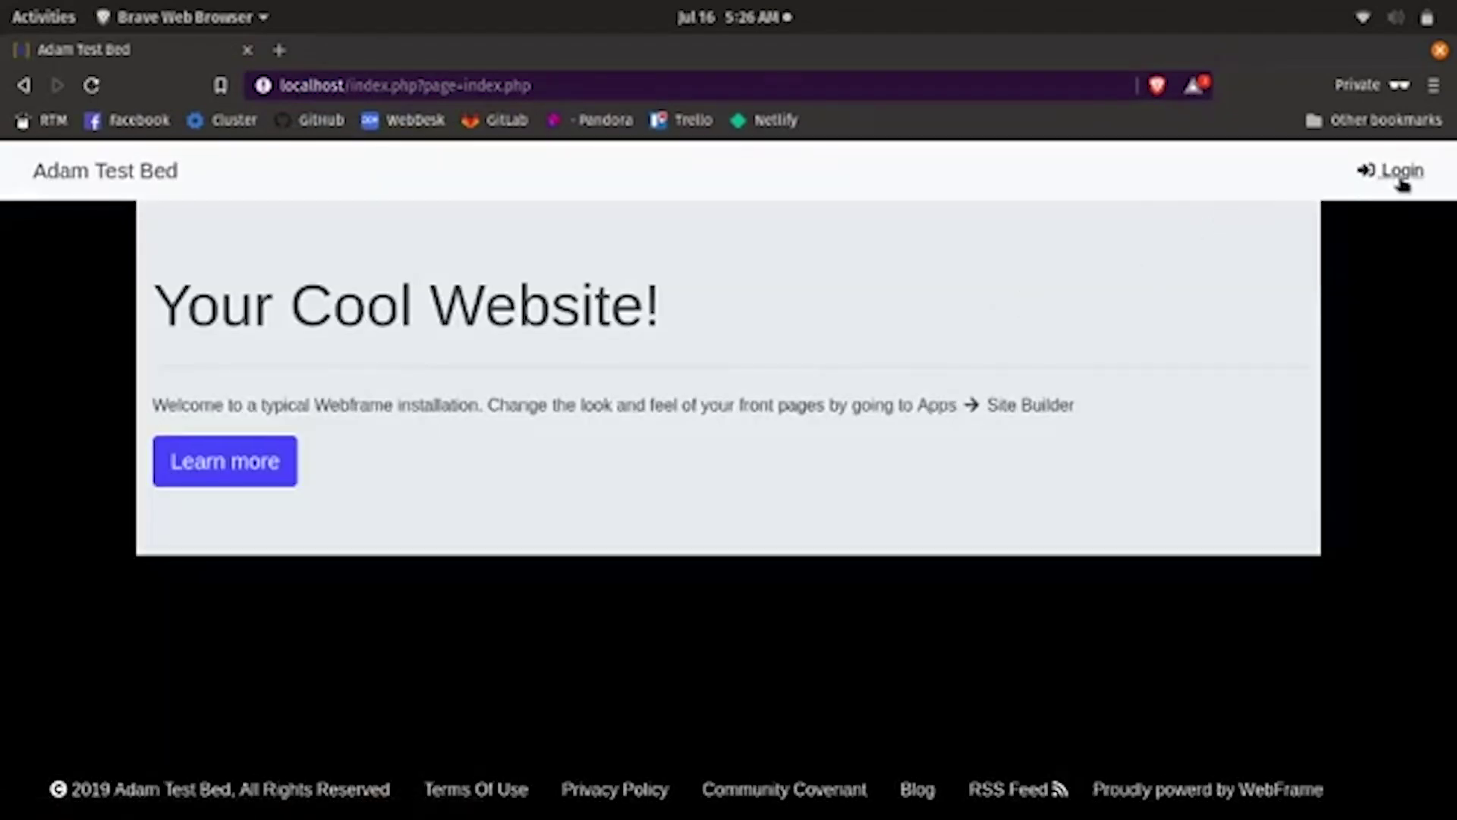
left_click(1401, 179)
- Log in as the test user with the saved username and password
left_click(820, 563)
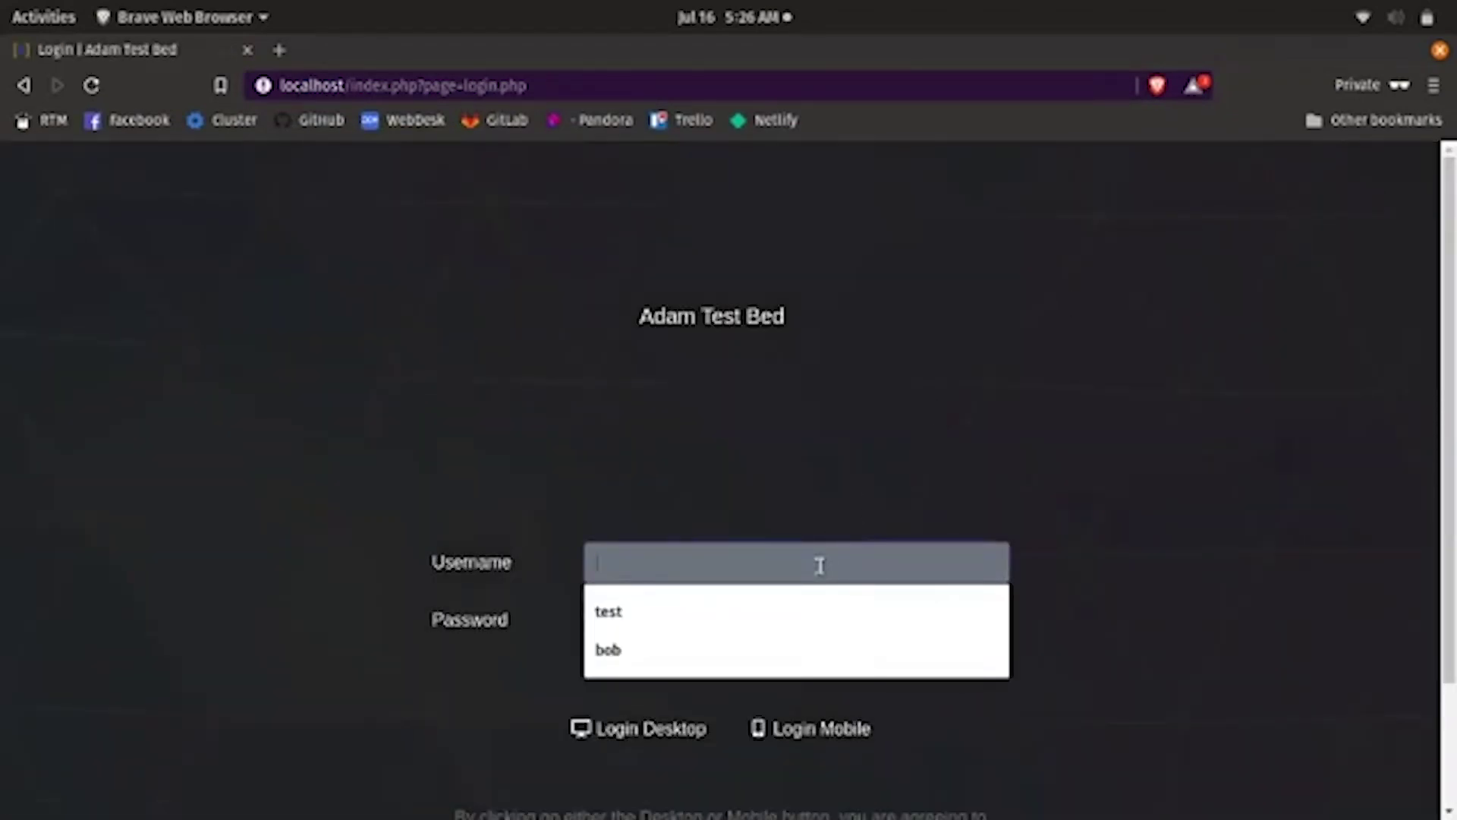
left_click(767, 608)
left_click(751, 619)
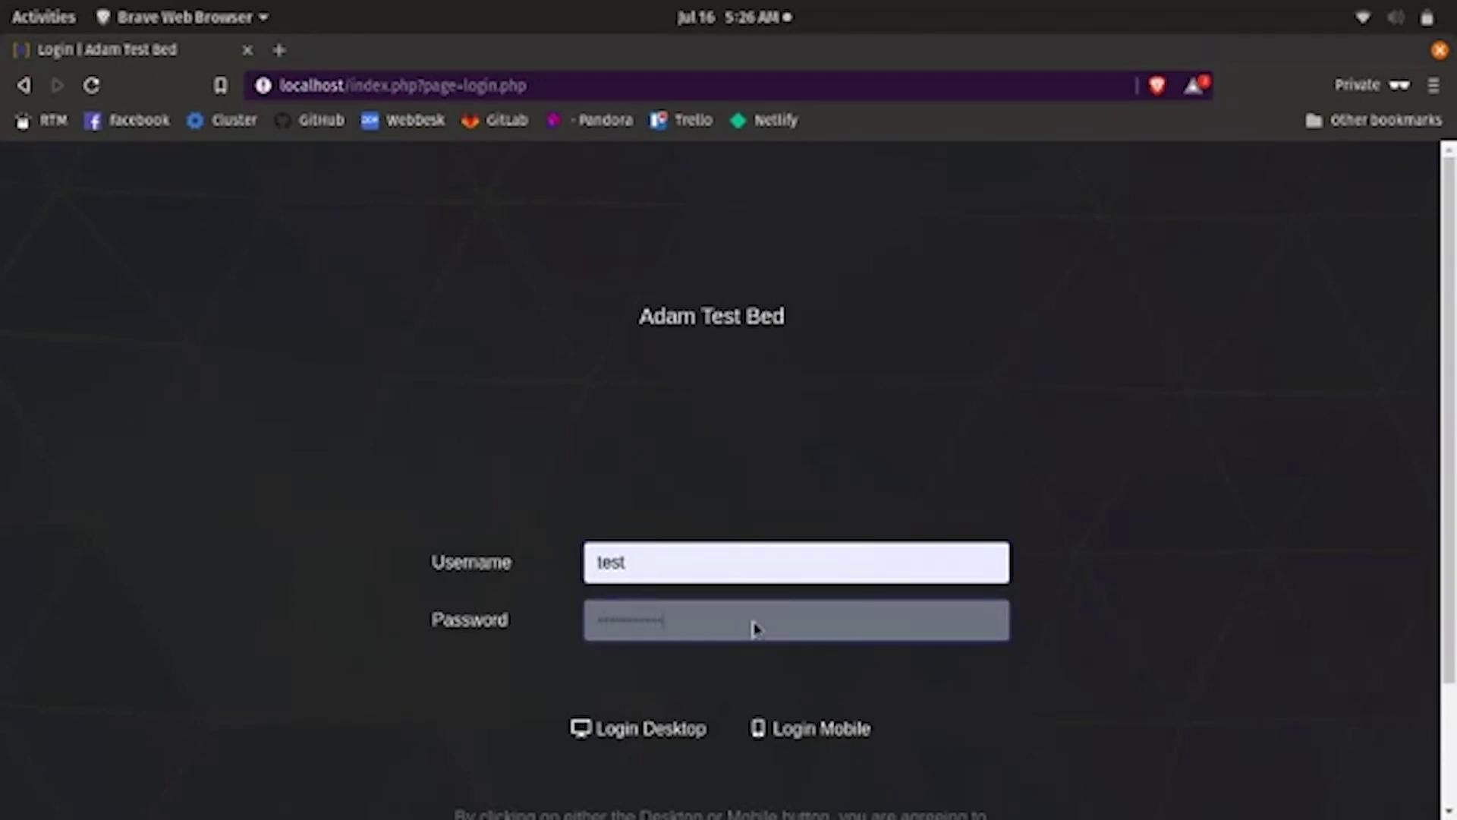
key("Return")
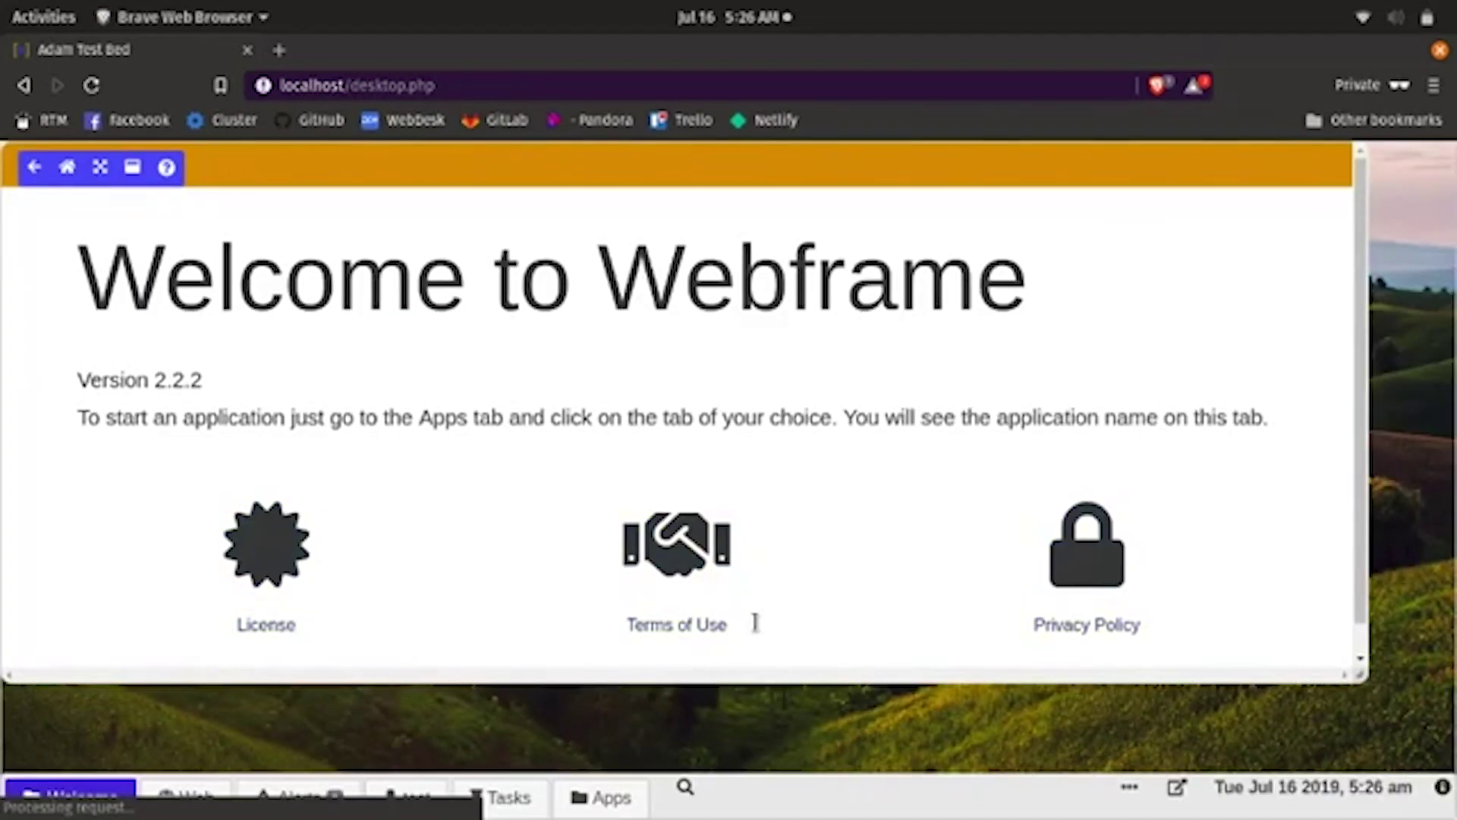
- Show the test user's Apps list, then switch back to the admin's browser window
left_click(615, 797)
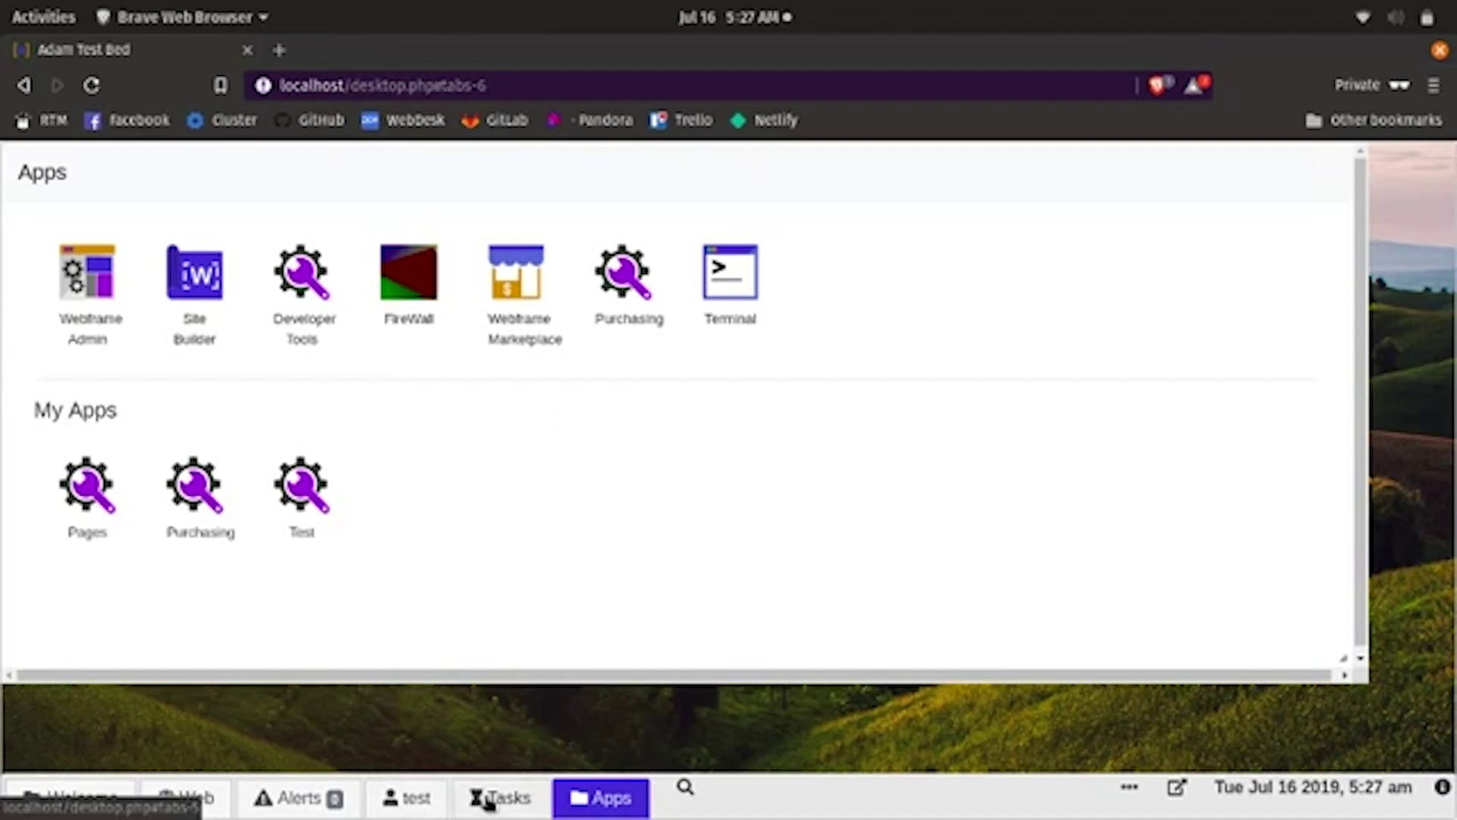
key("super")
left_click(784, 306)
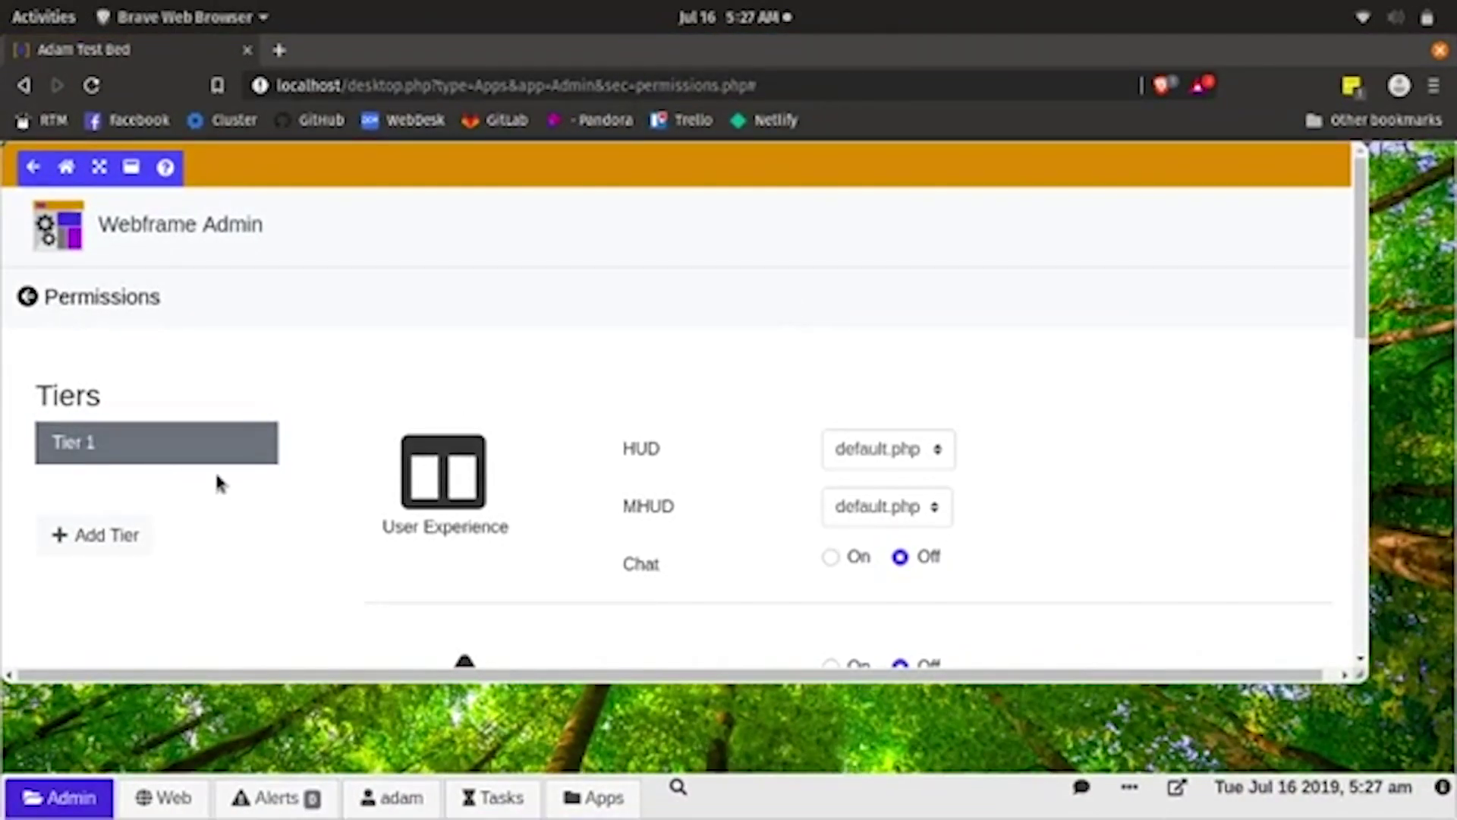
- Scroll the admin's Tier 1 Permissions page down to the Apps rows
scroll(825, 545, "down", 4)
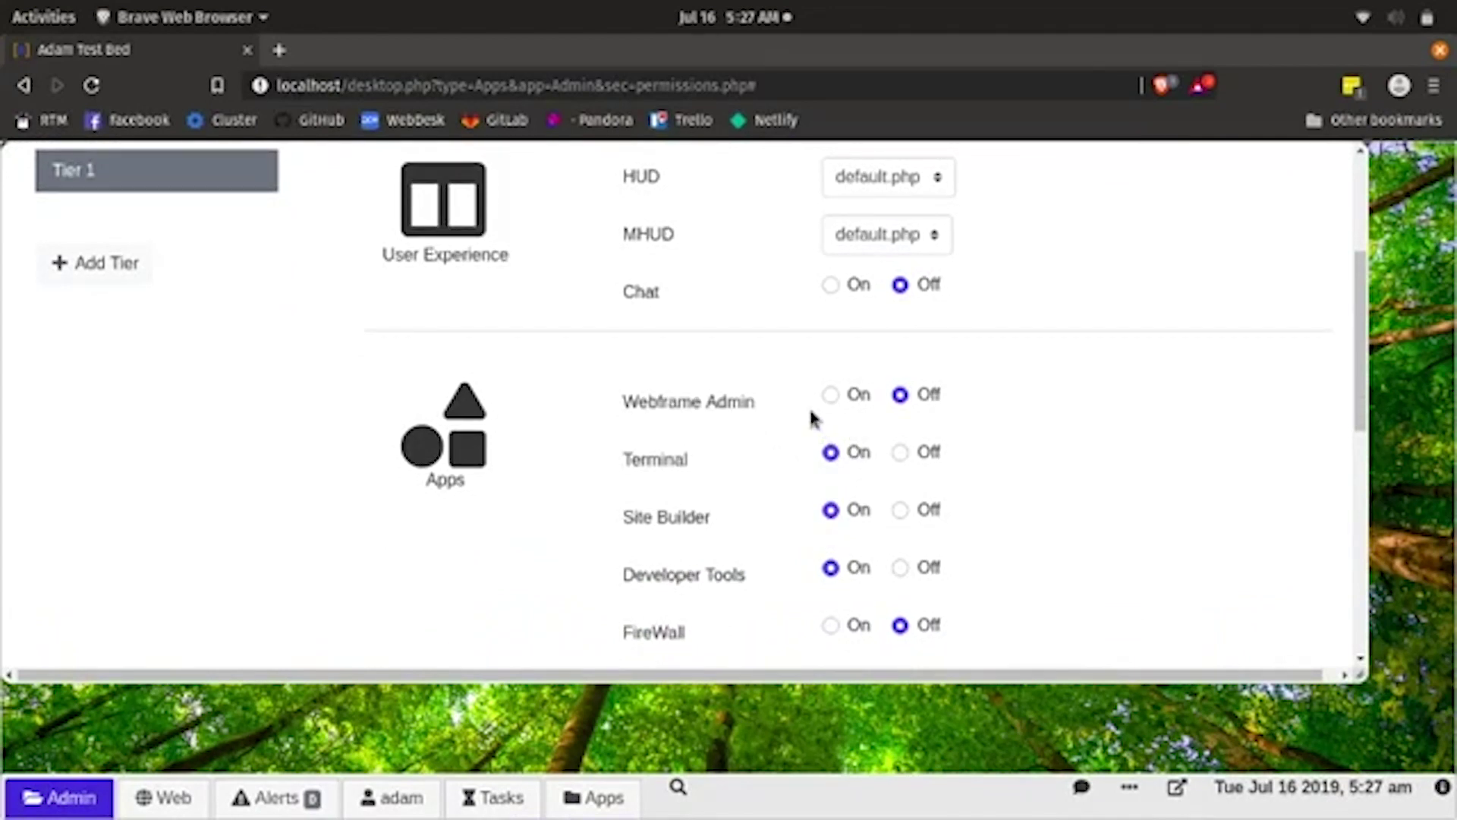
key("super")
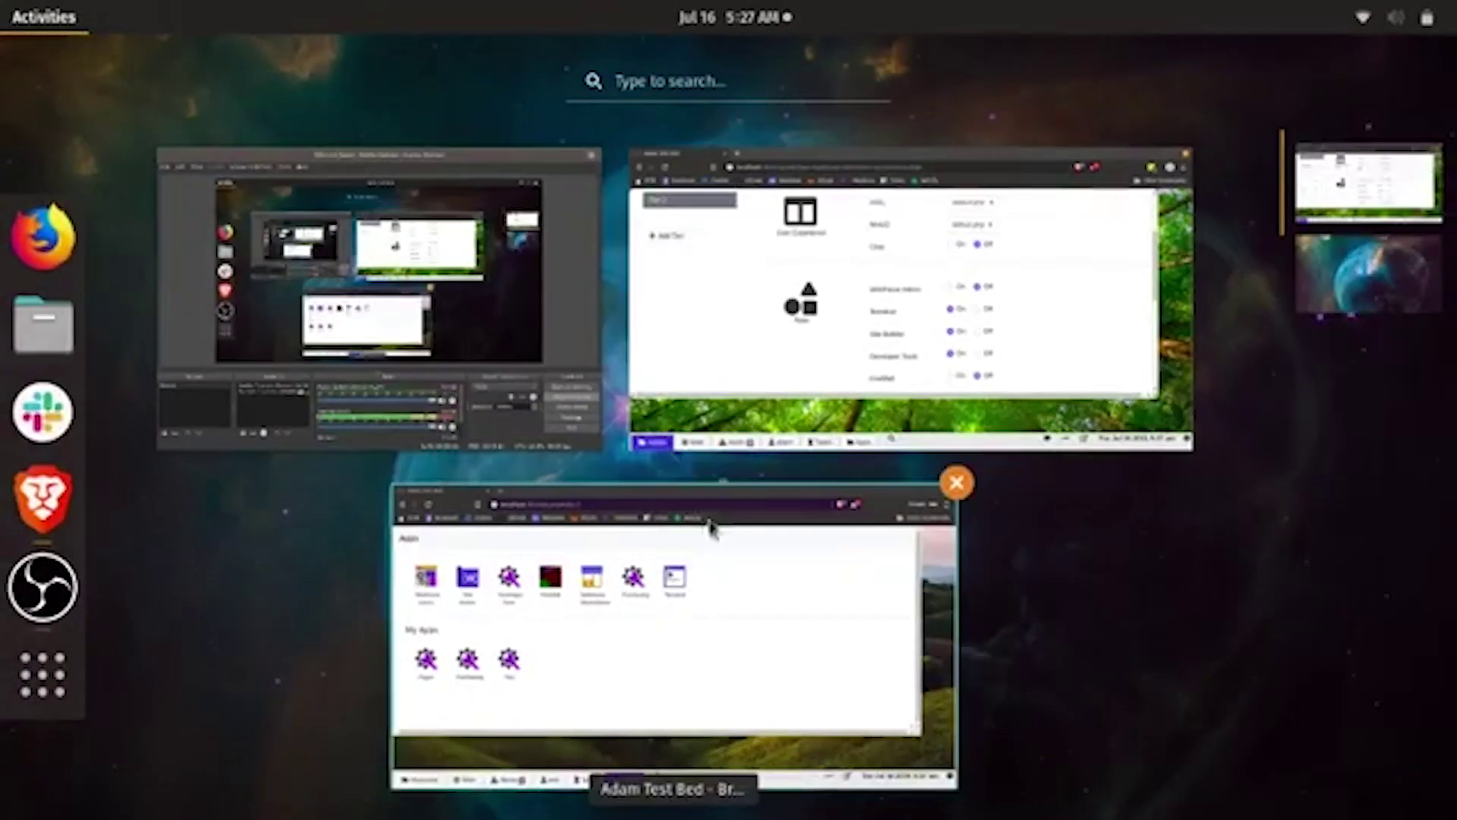
- As the test user, launch Terminal and try Webframe Admin, then return to the admin window
left_click(658, 601)
left_click(748, 287)
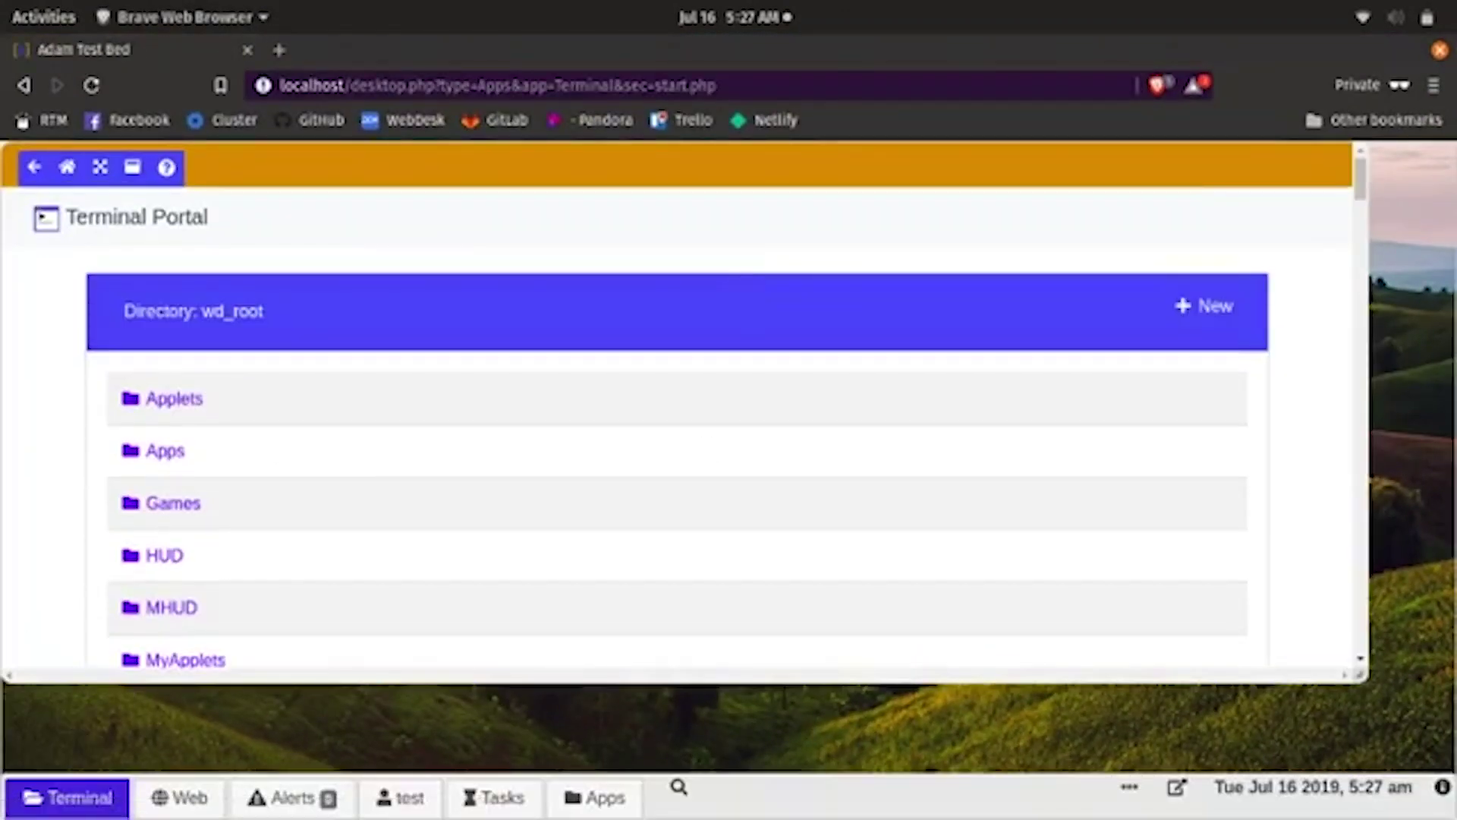
left_click(592, 795)
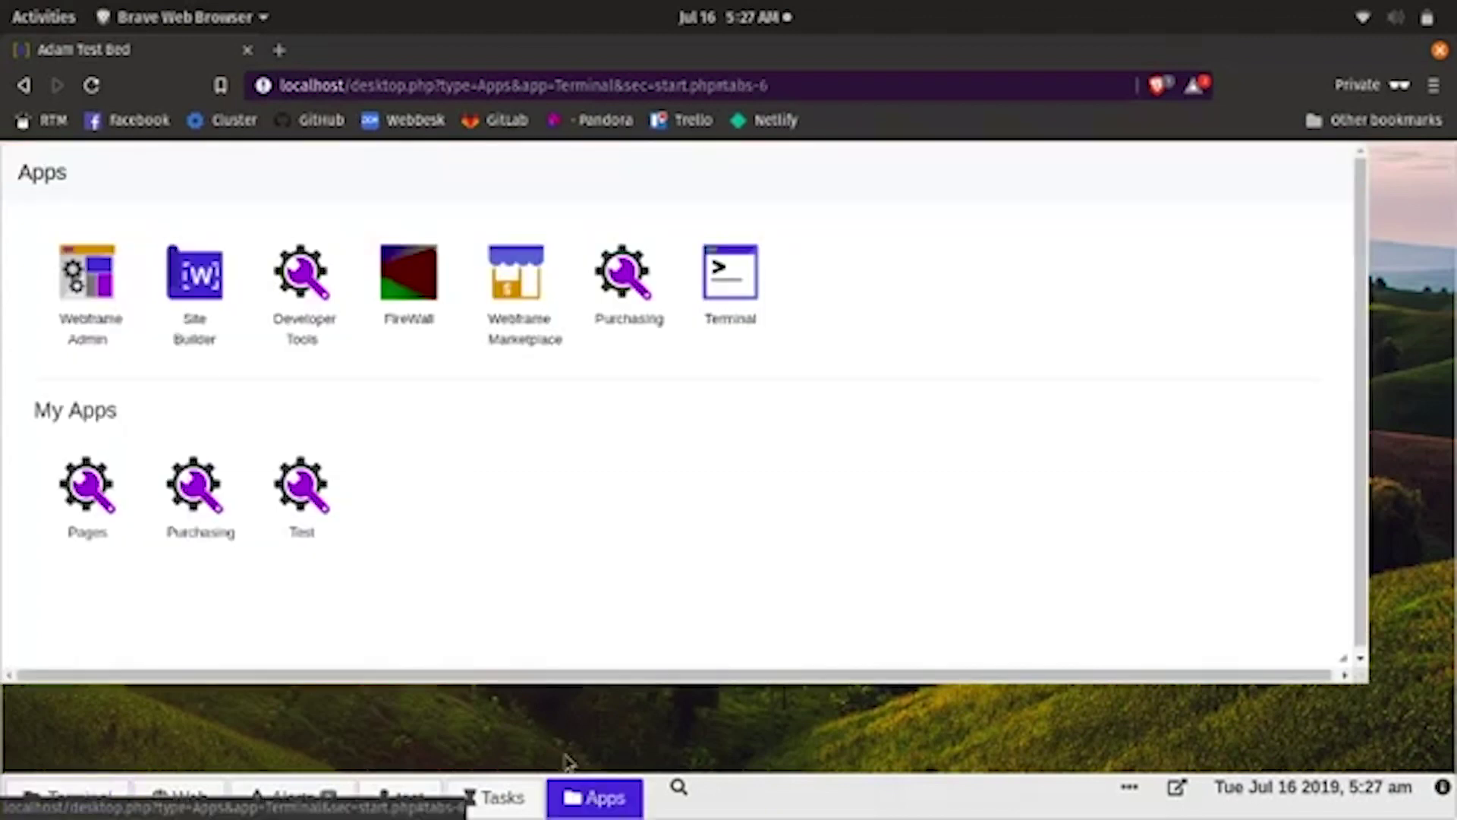
left_click(97, 277)
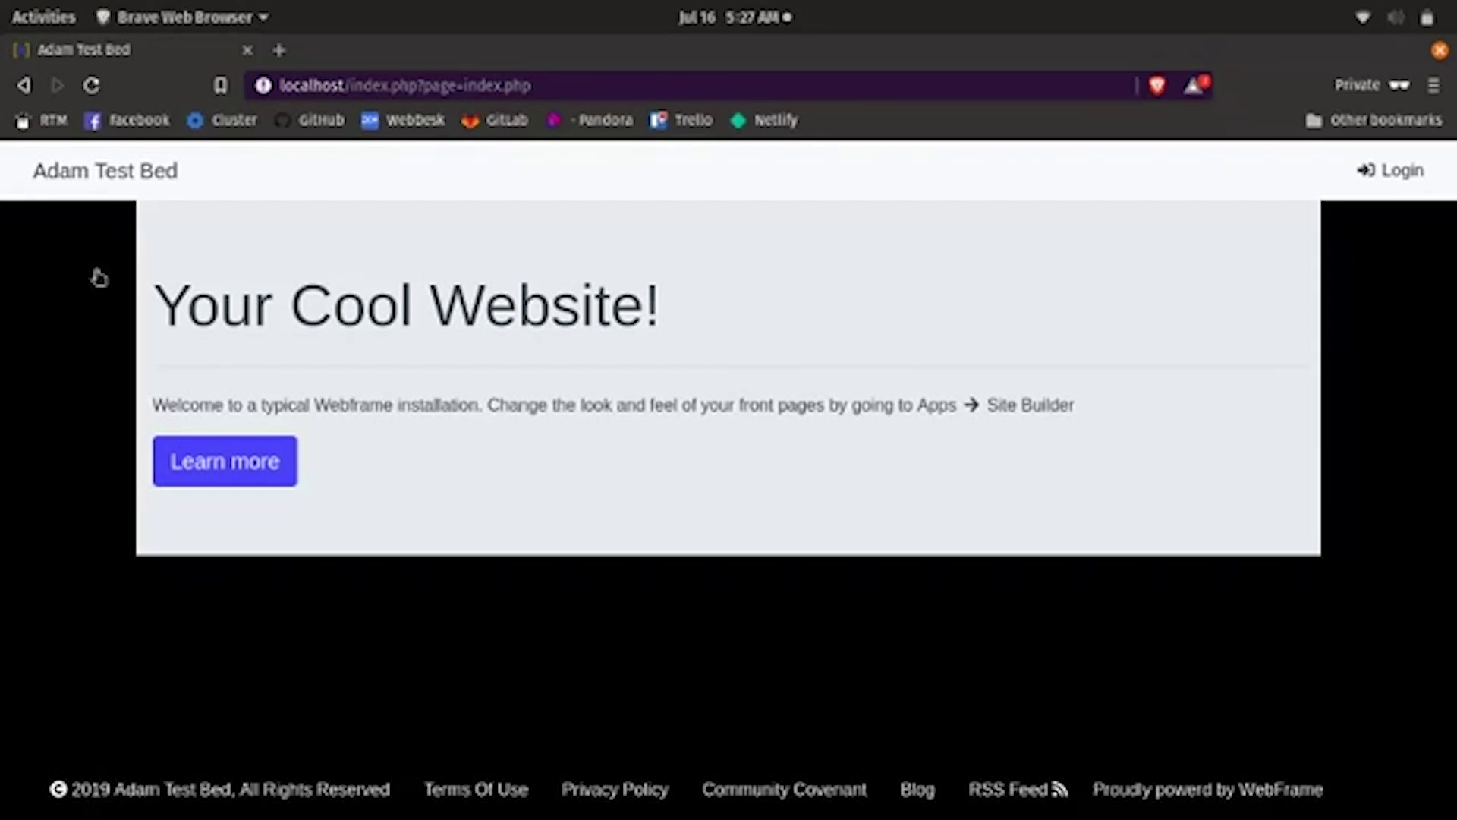
key("super")
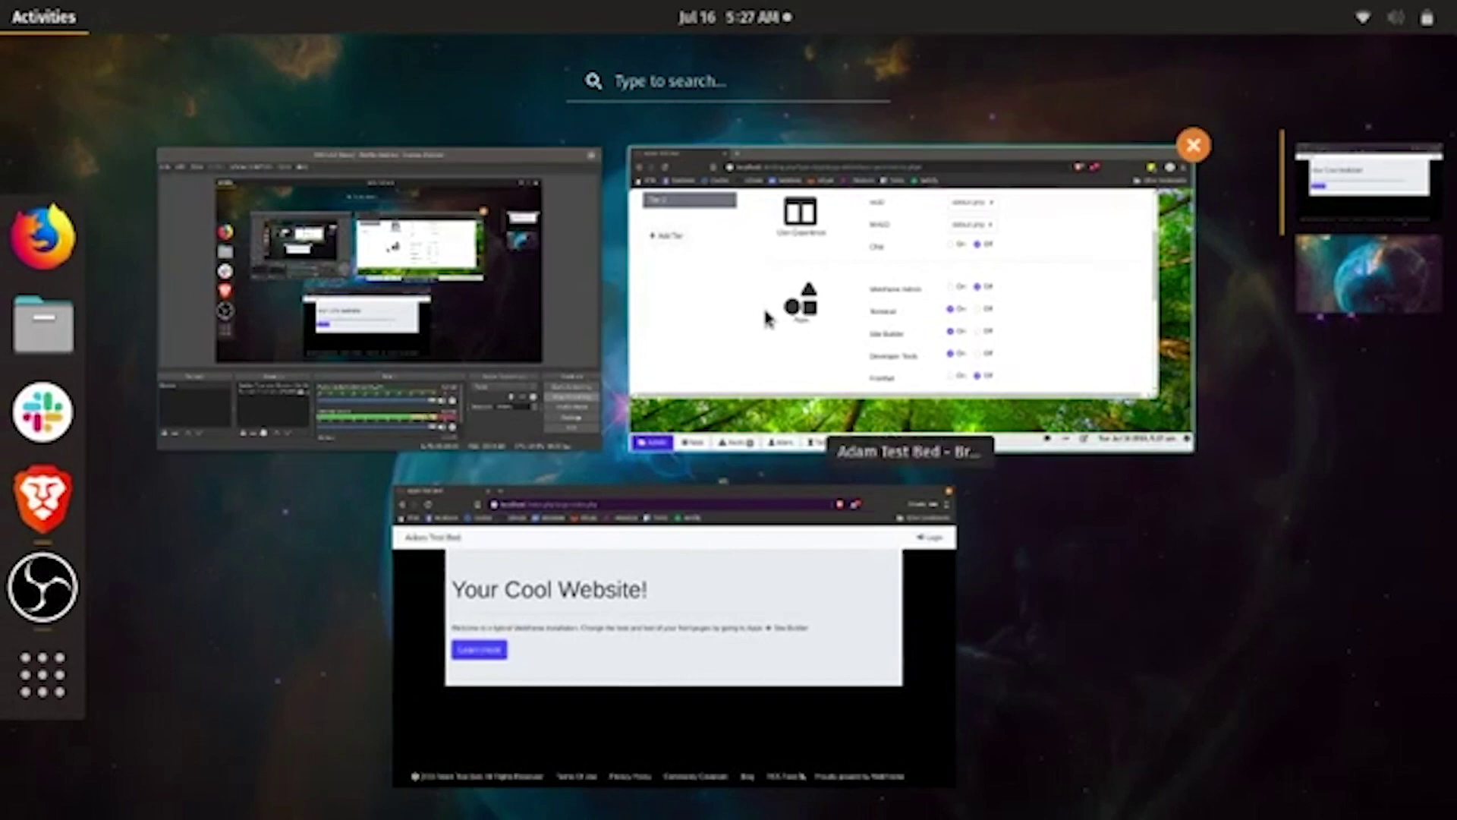
left_click(767, 309)
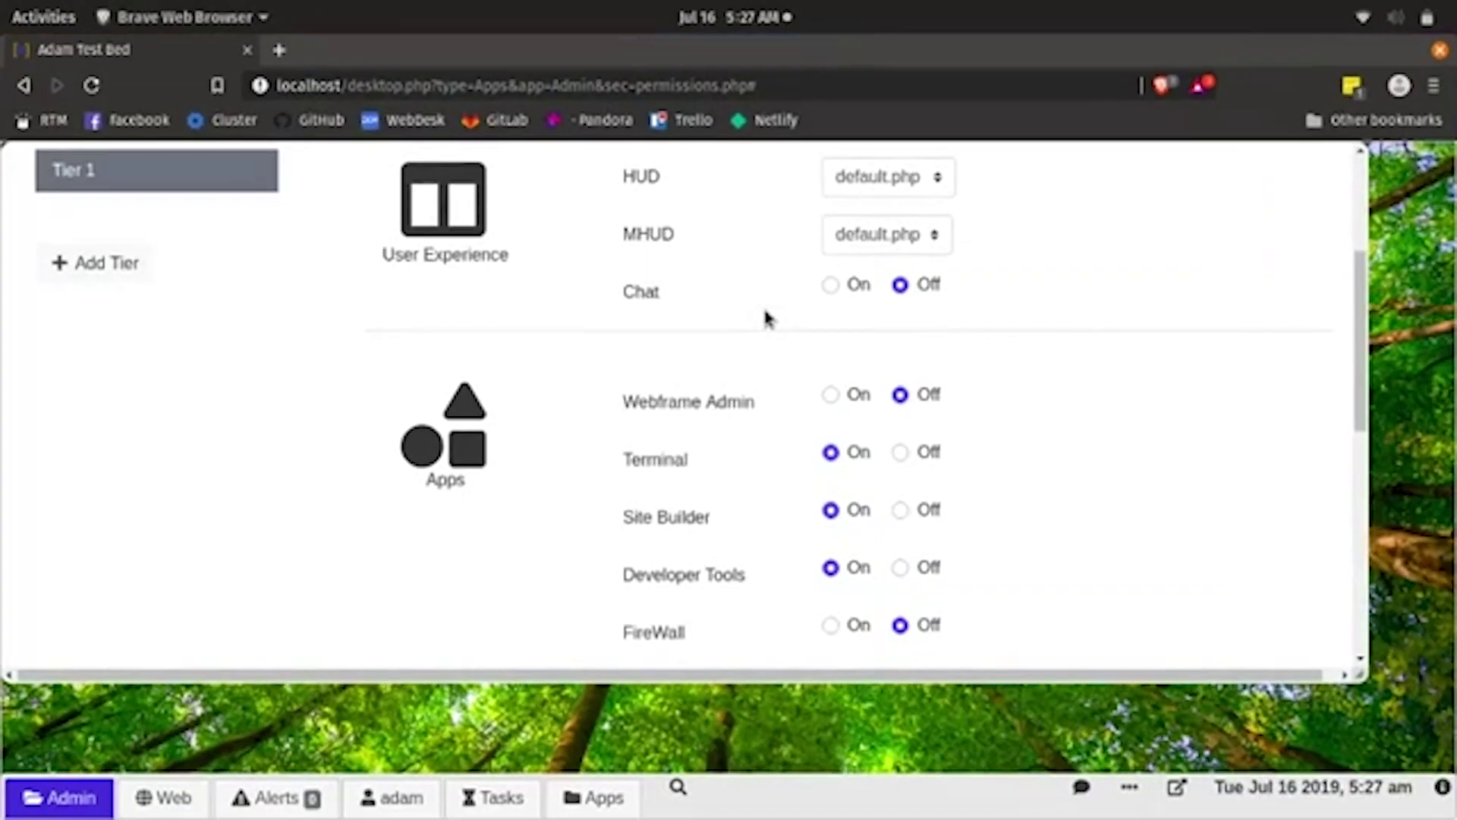
- Add a new permission tier and set its HUD to slim.php
left_click(119, 271)
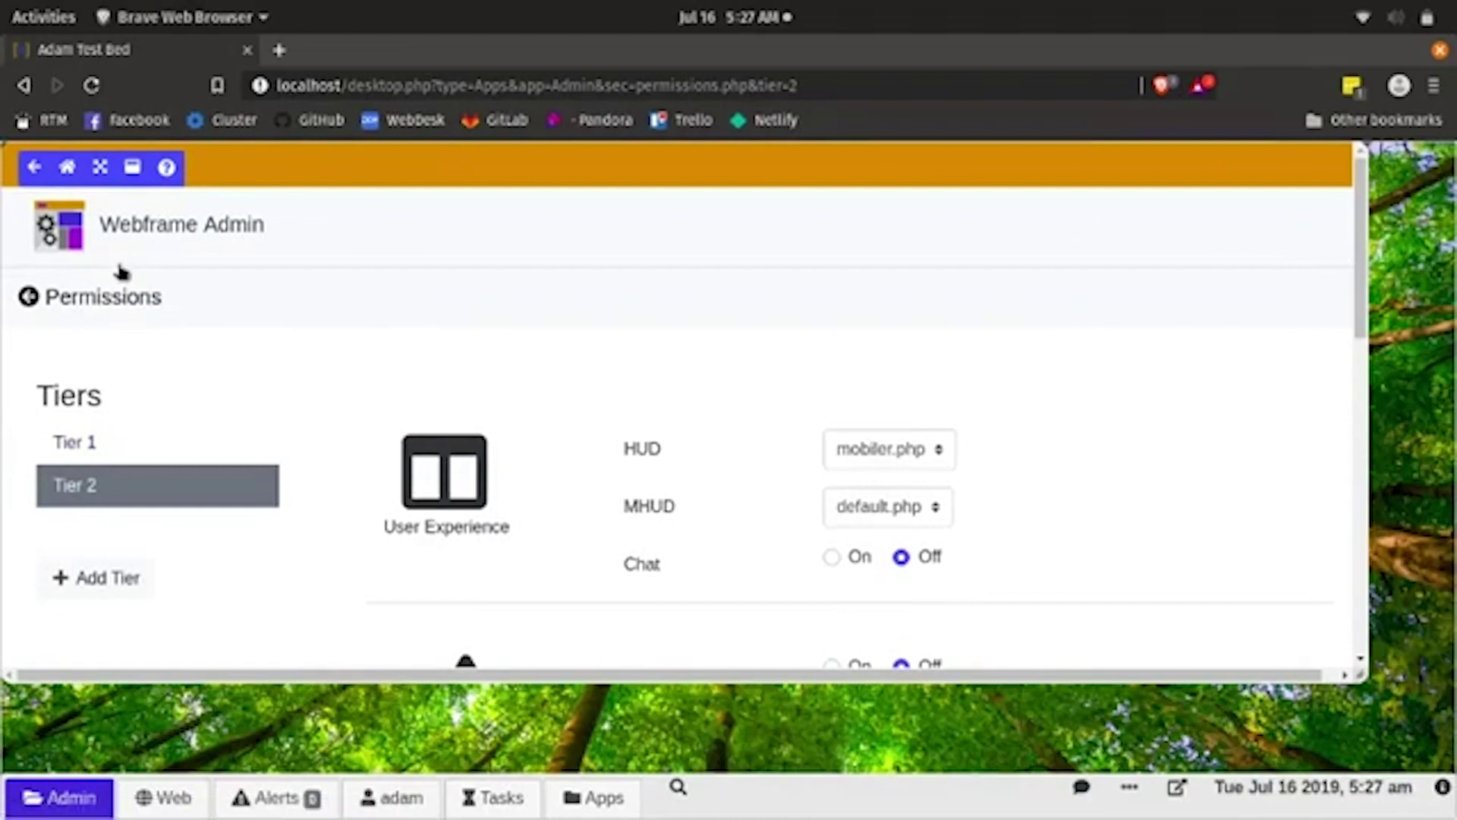
scroll(904, 334, "down", 2)
left_click(913, 362)
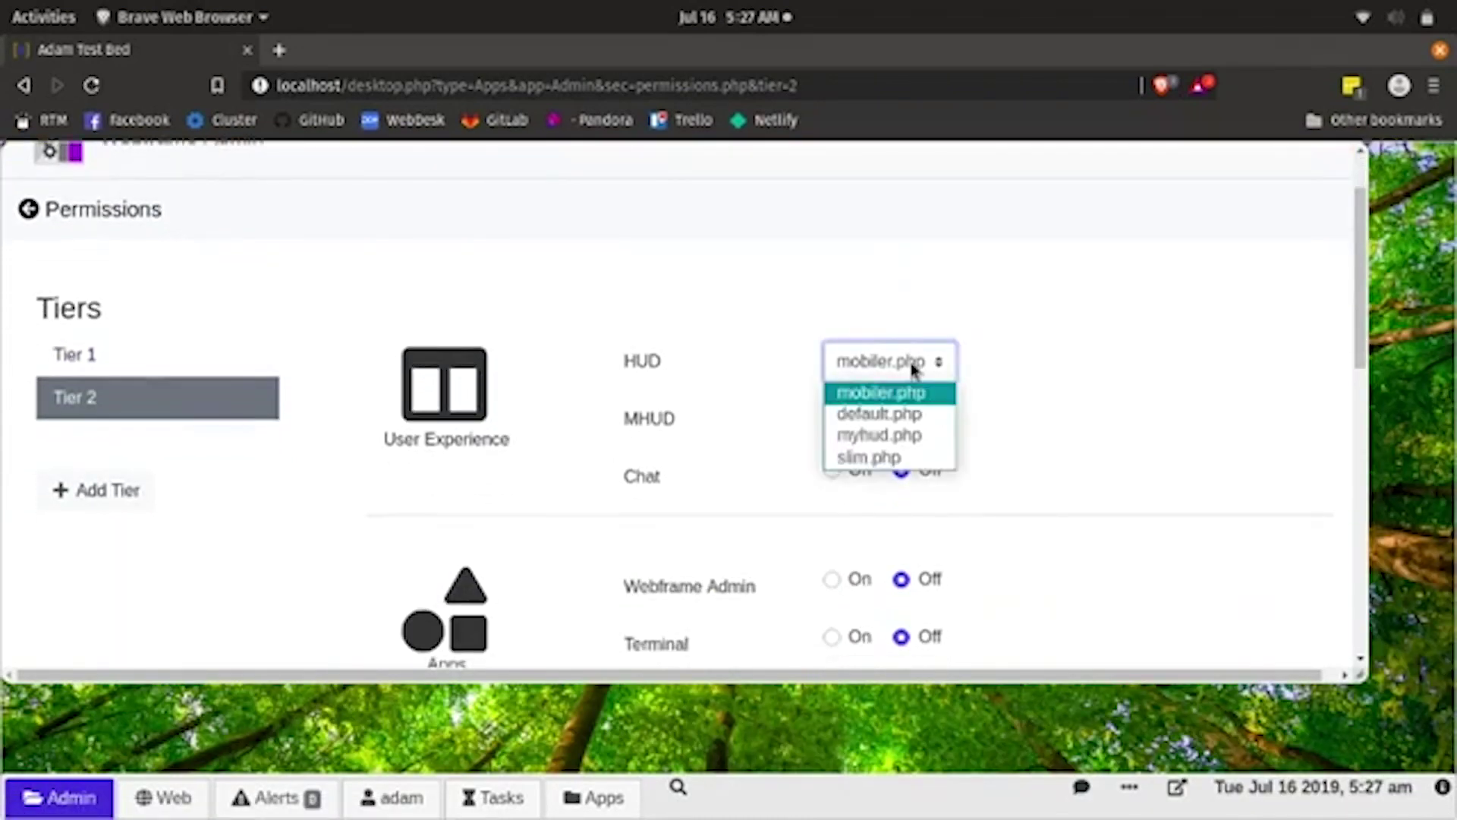
left_click(908, 456)
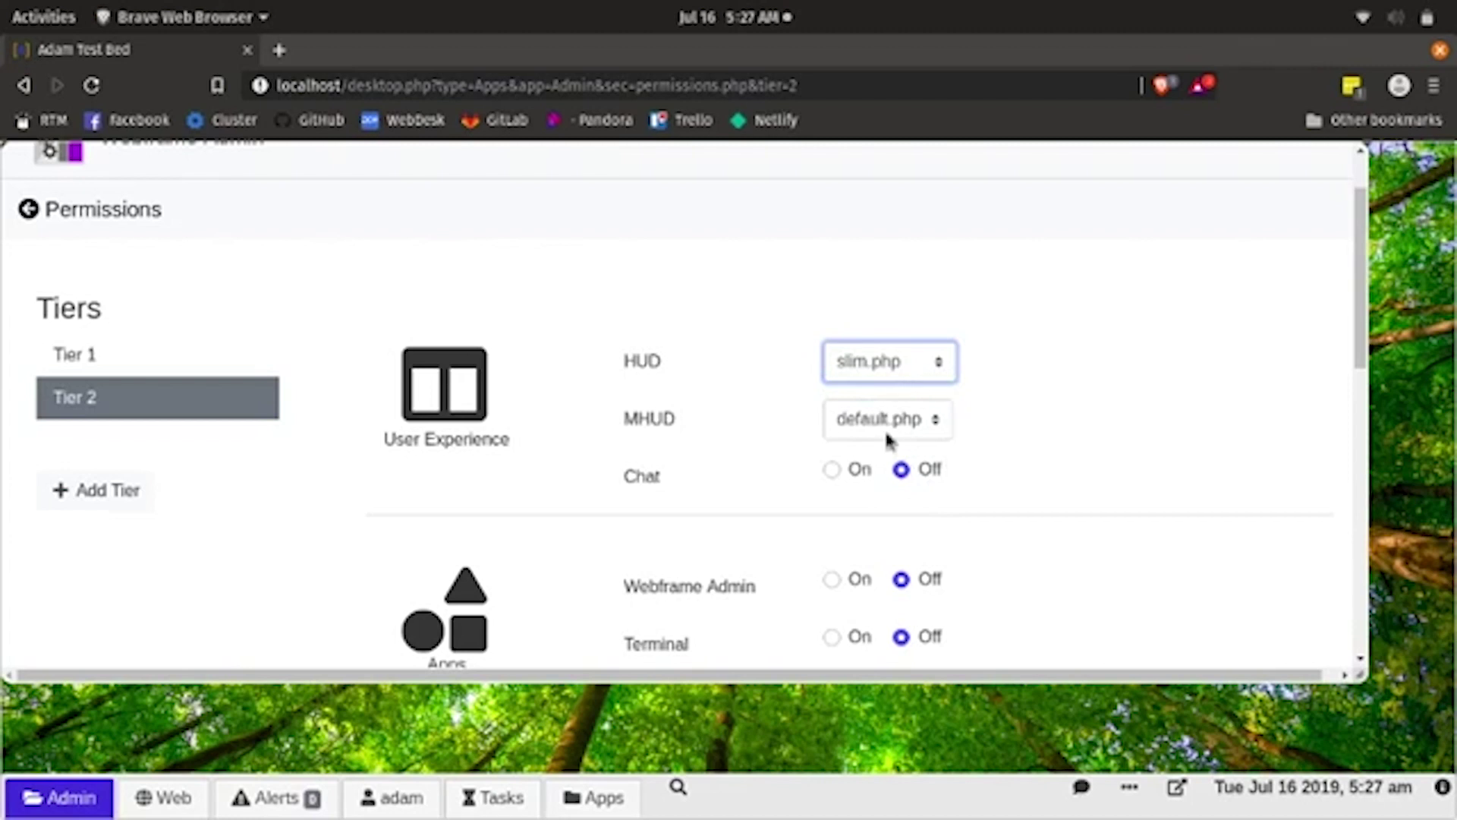
- Turn on the Pages and Developer Tools apps for Tier 2
scroll(913, 484, "down", 3)
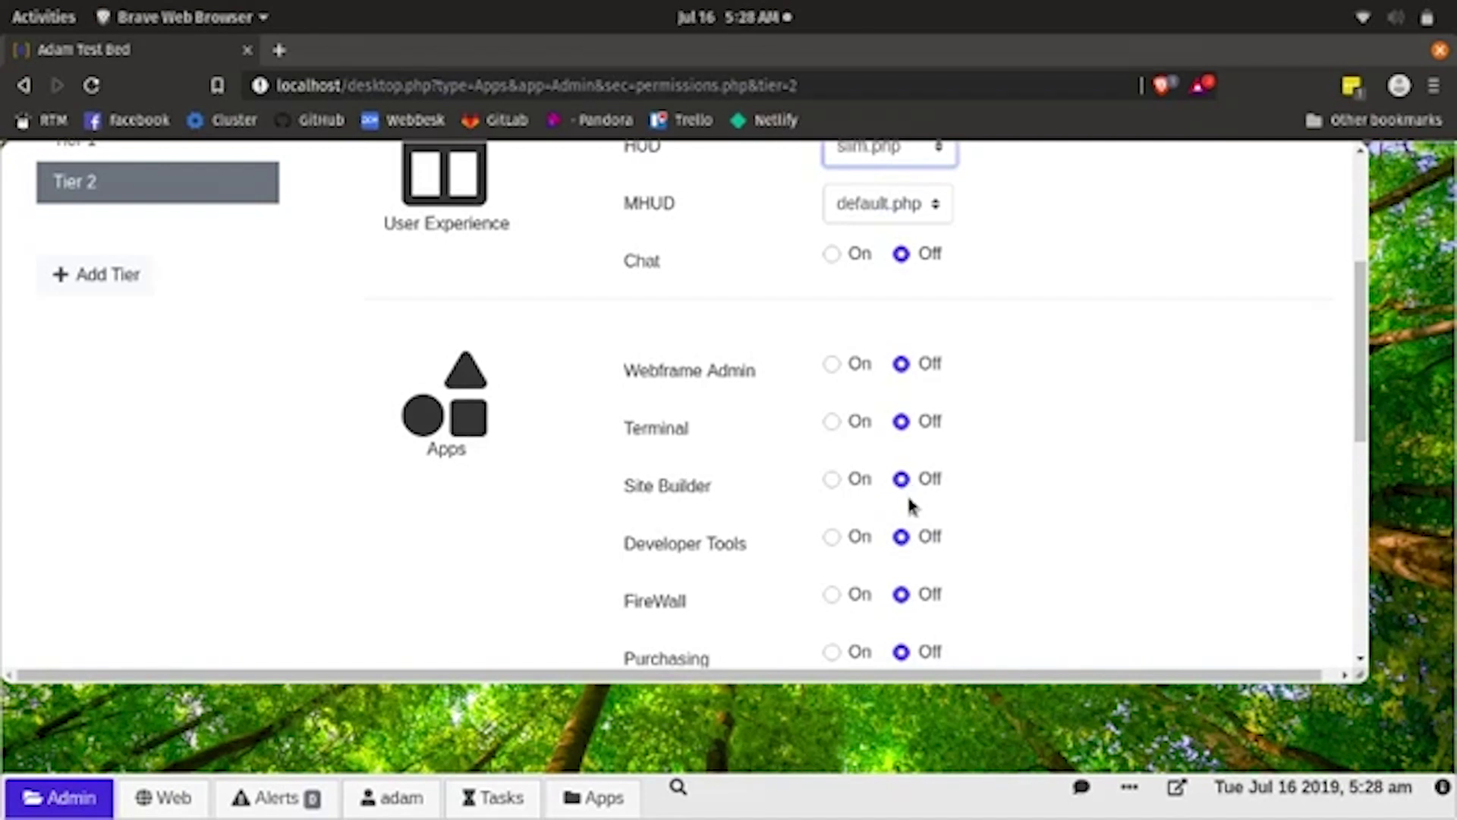
scroll(910, 501, "down", 3)
scroll(911, 510, "down", 4)
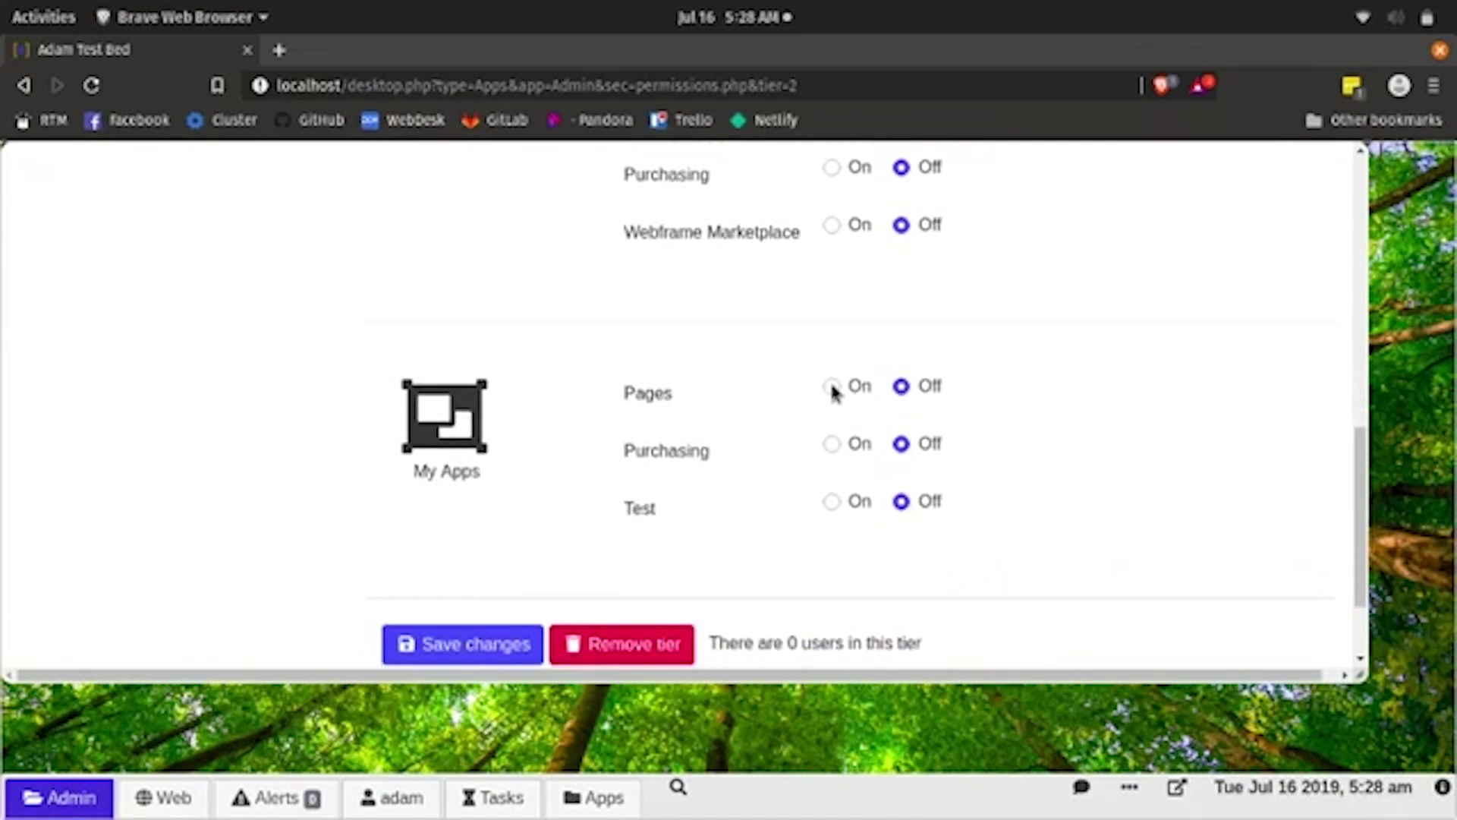
left_click(832, 386)
scroll(835, 391, "up", 4)
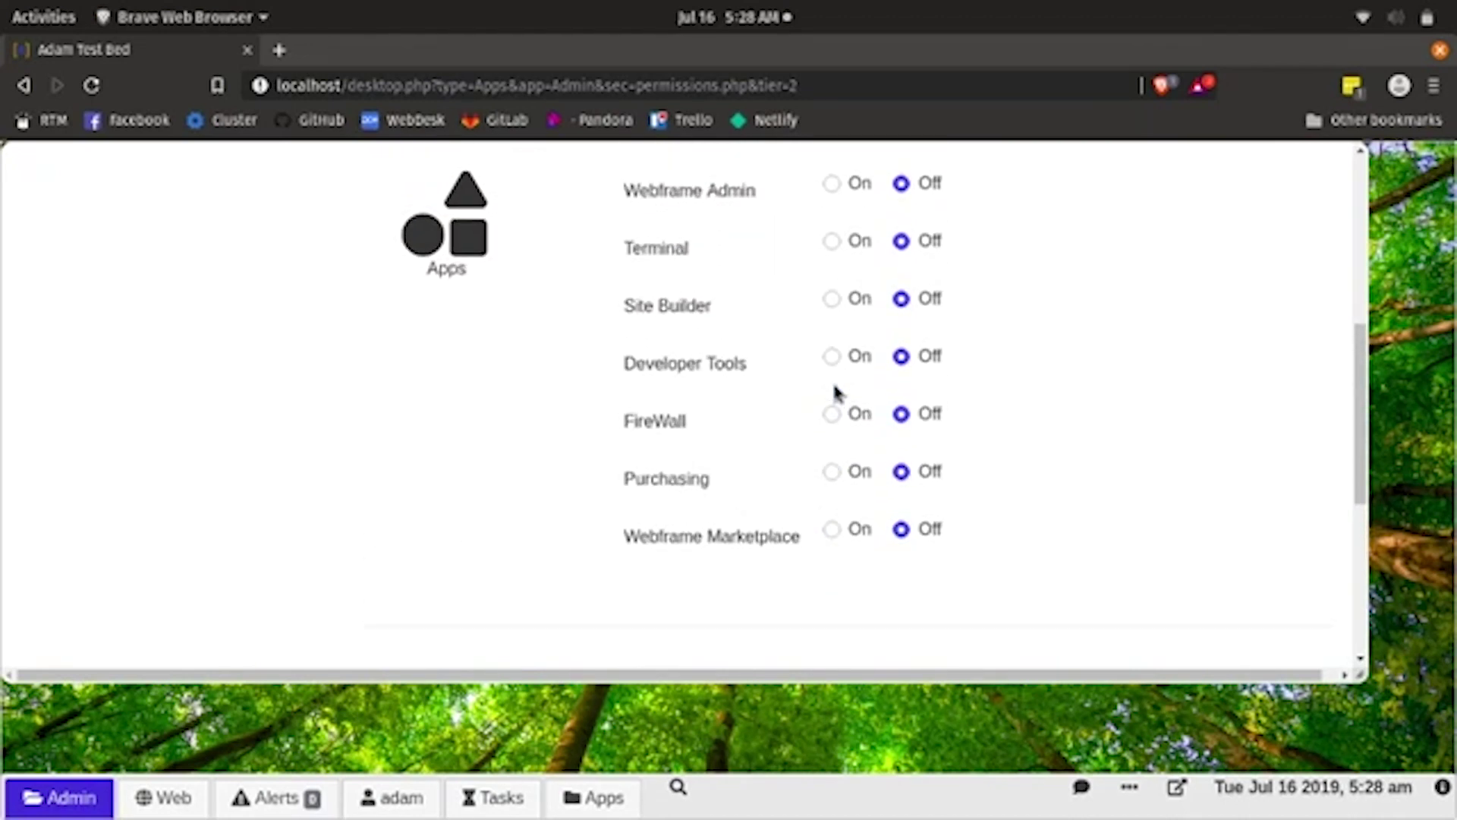
left_click(833, 357)
- Save the Tier 2 permissions and return to the admin start page
scroll(683, 327, "up", 3)
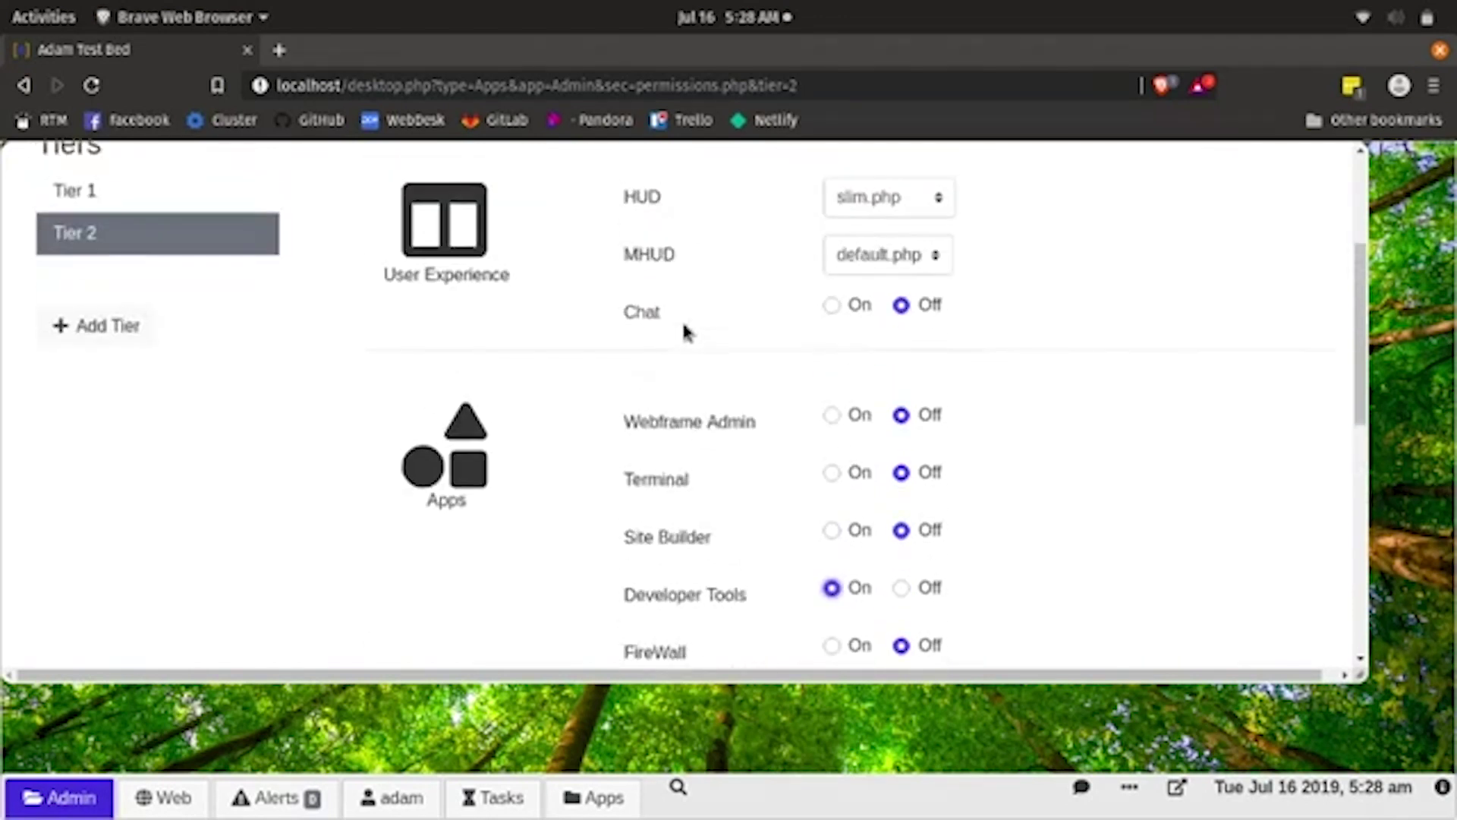
scroll(682, 321, "down", 10)
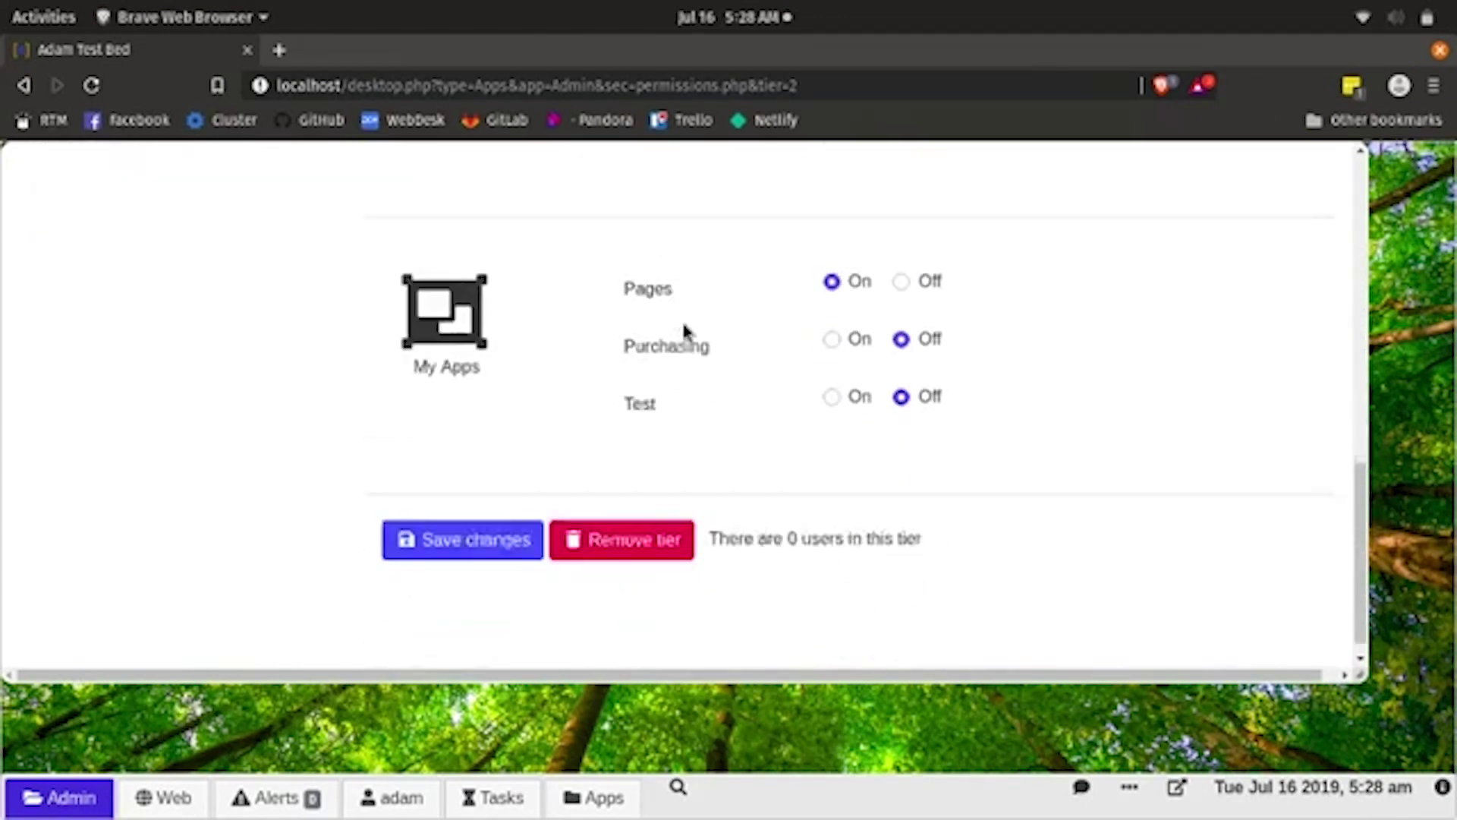
left_click(487, 516)
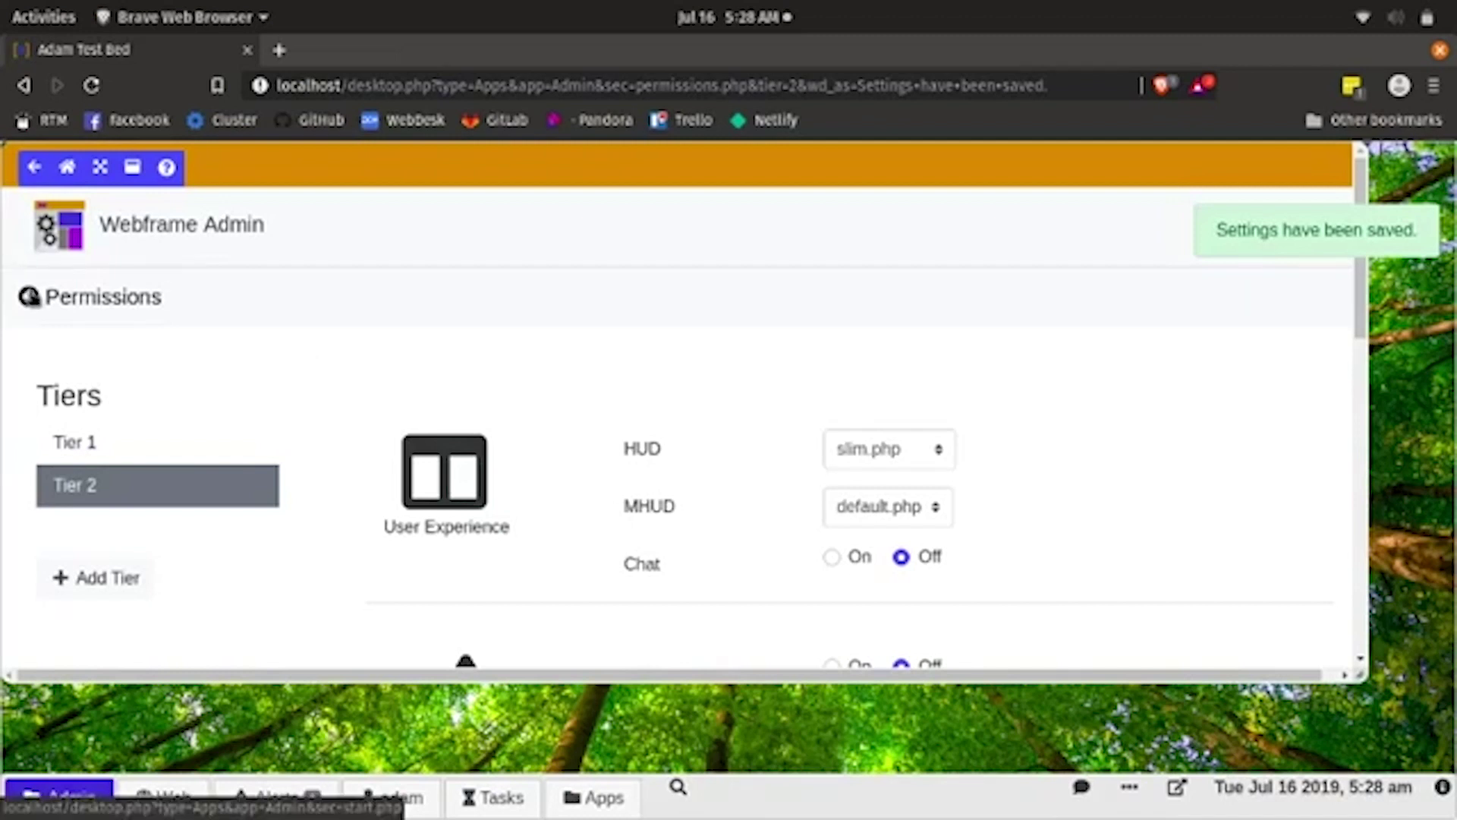
left_click(29, 296)
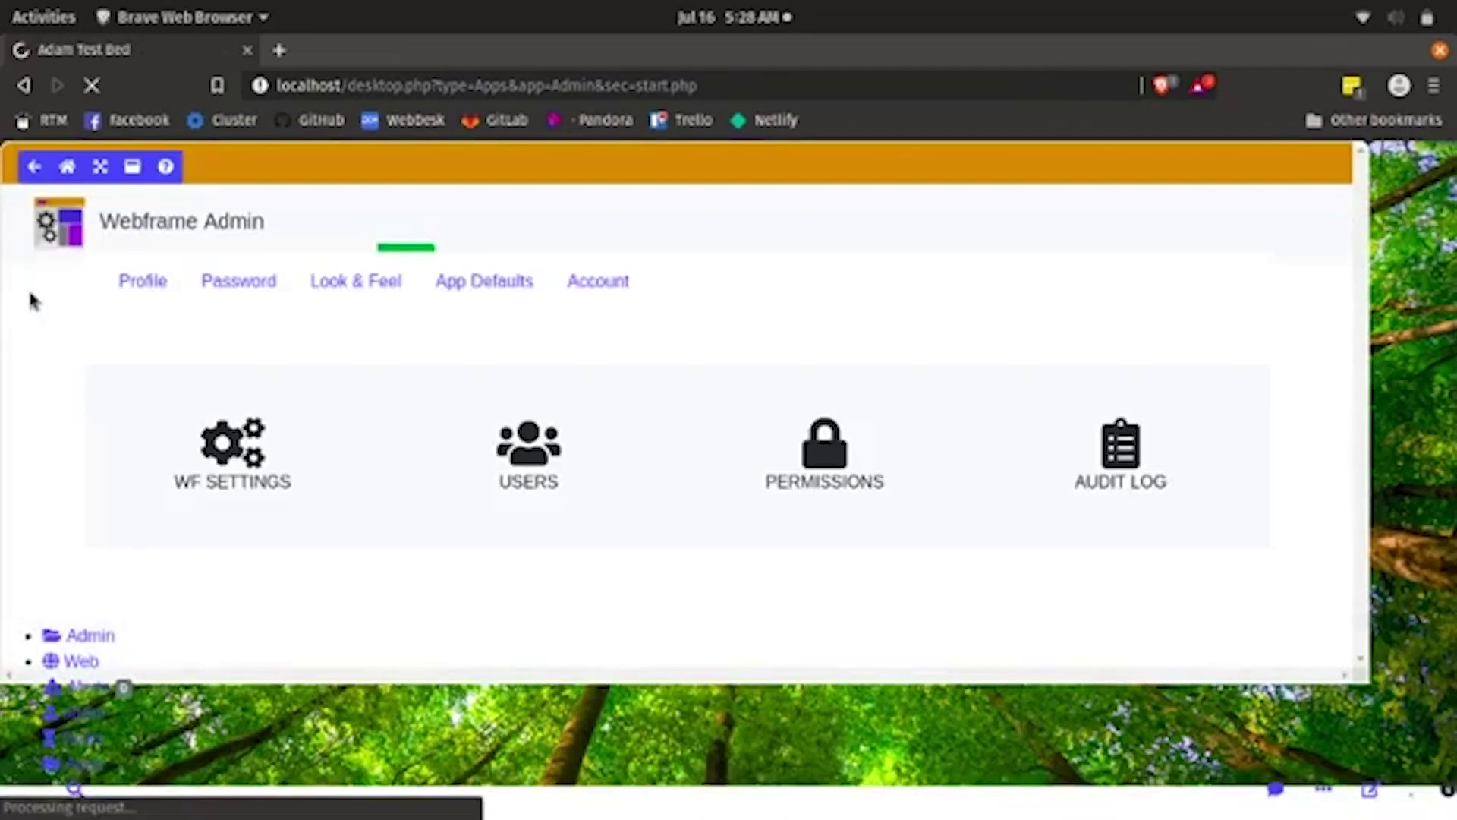
- Start a new user on the Users page, replacing the prefilled username and password
left_click(537, 390)
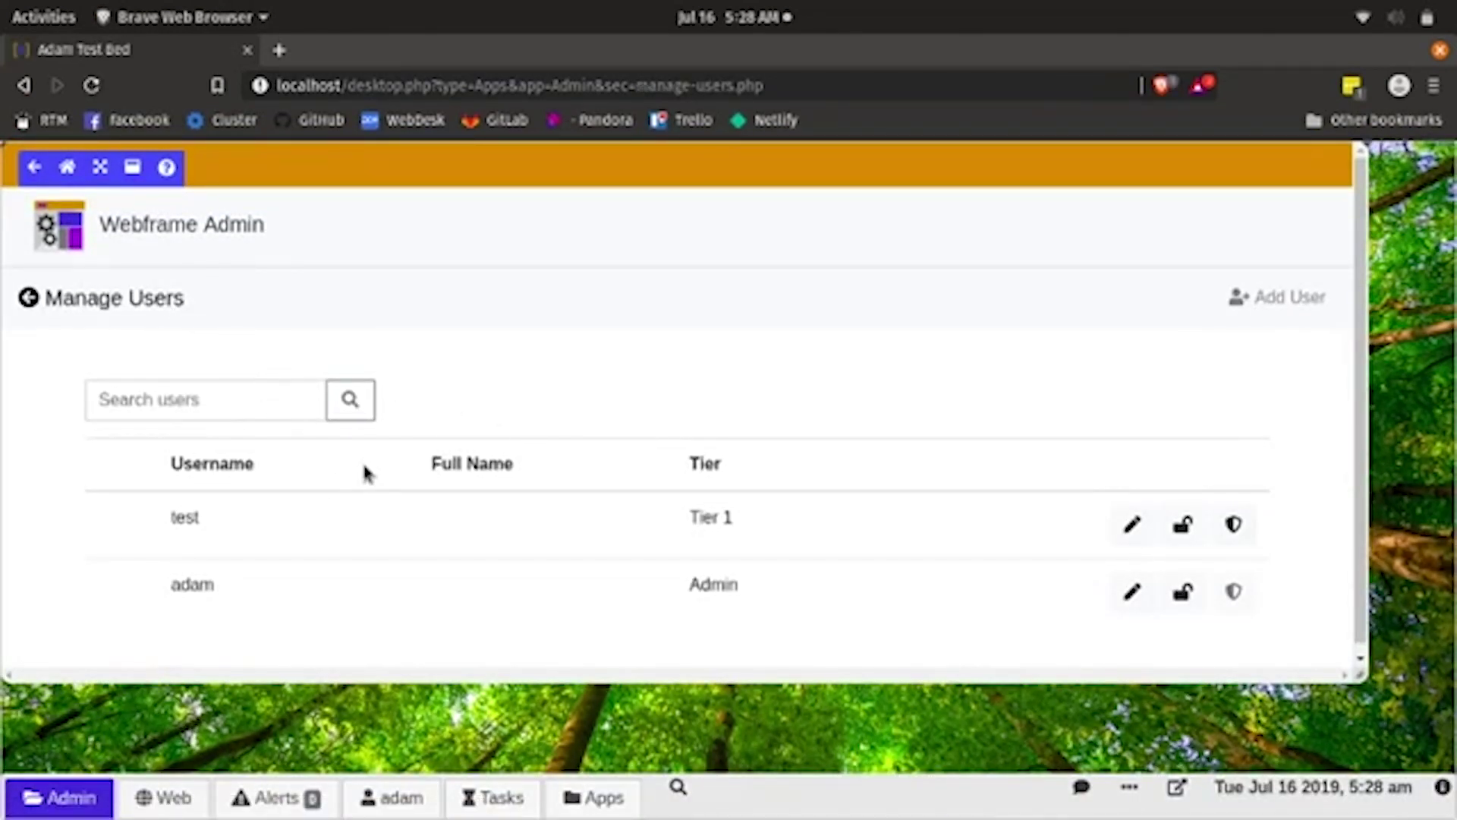
left_click(1303, 300)
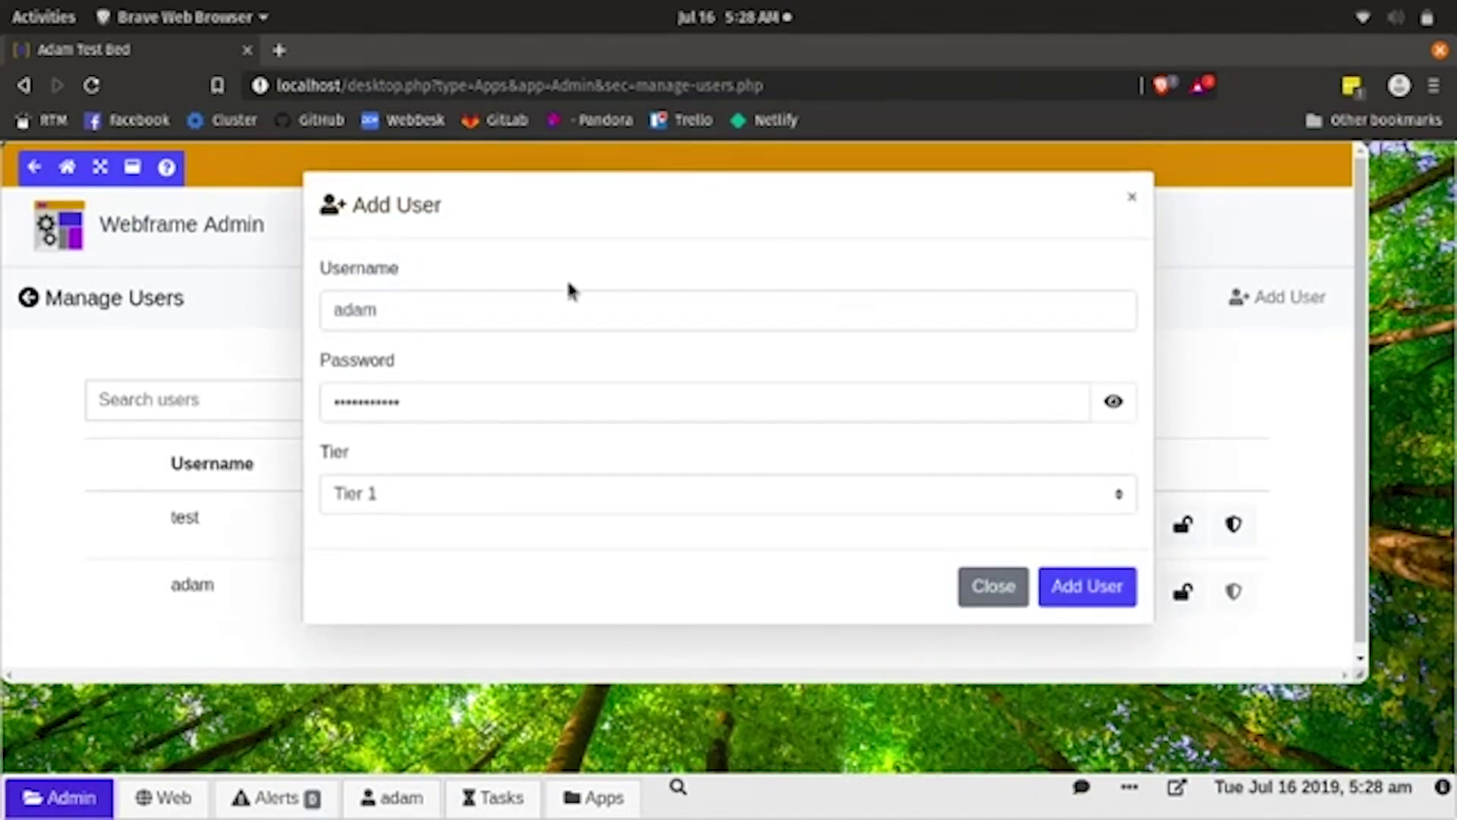
double_click(463, 310)
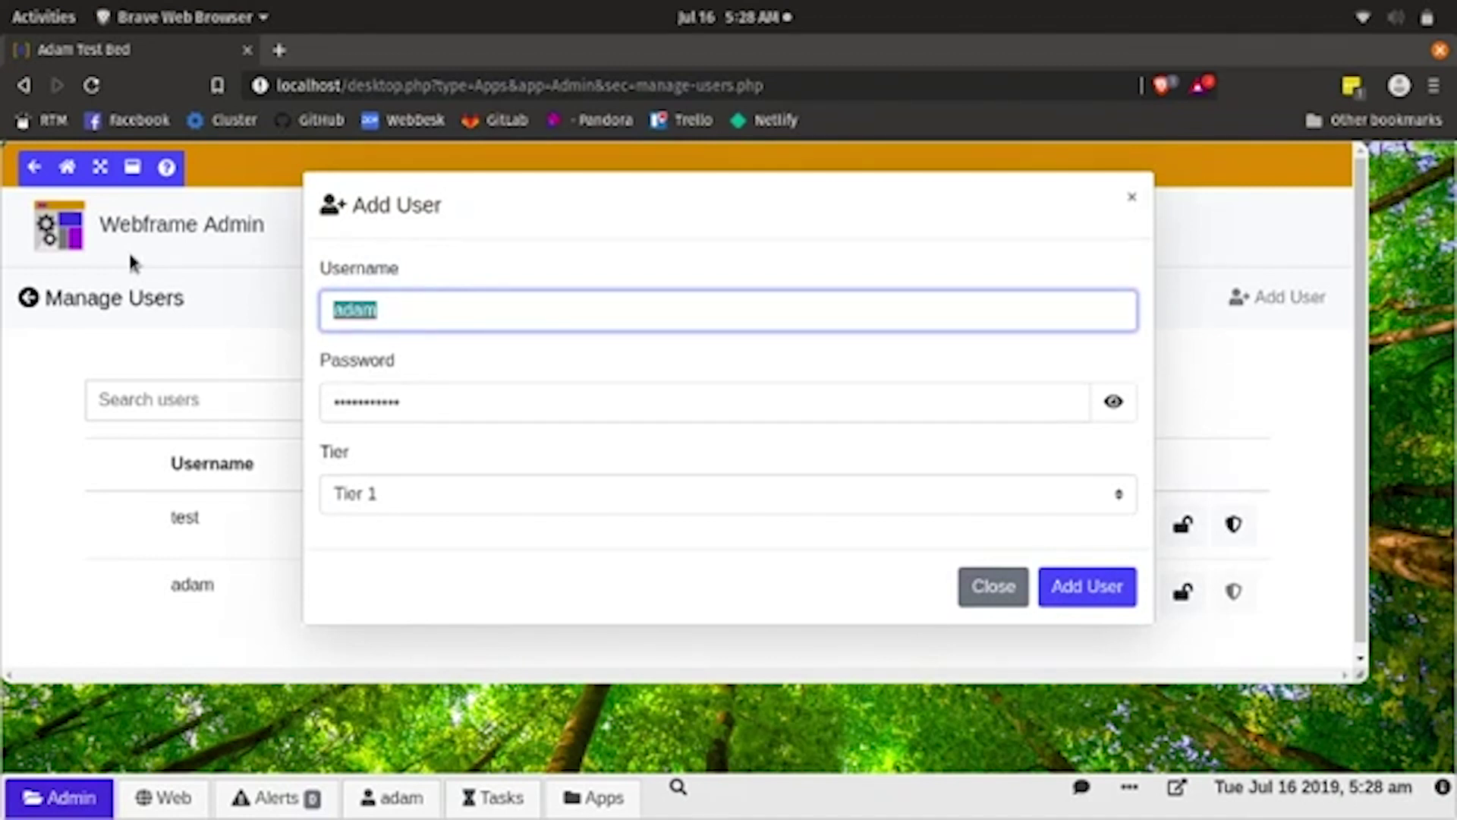
type("bob")
left_click_drag(453, 394, 40, 336)
type("password")
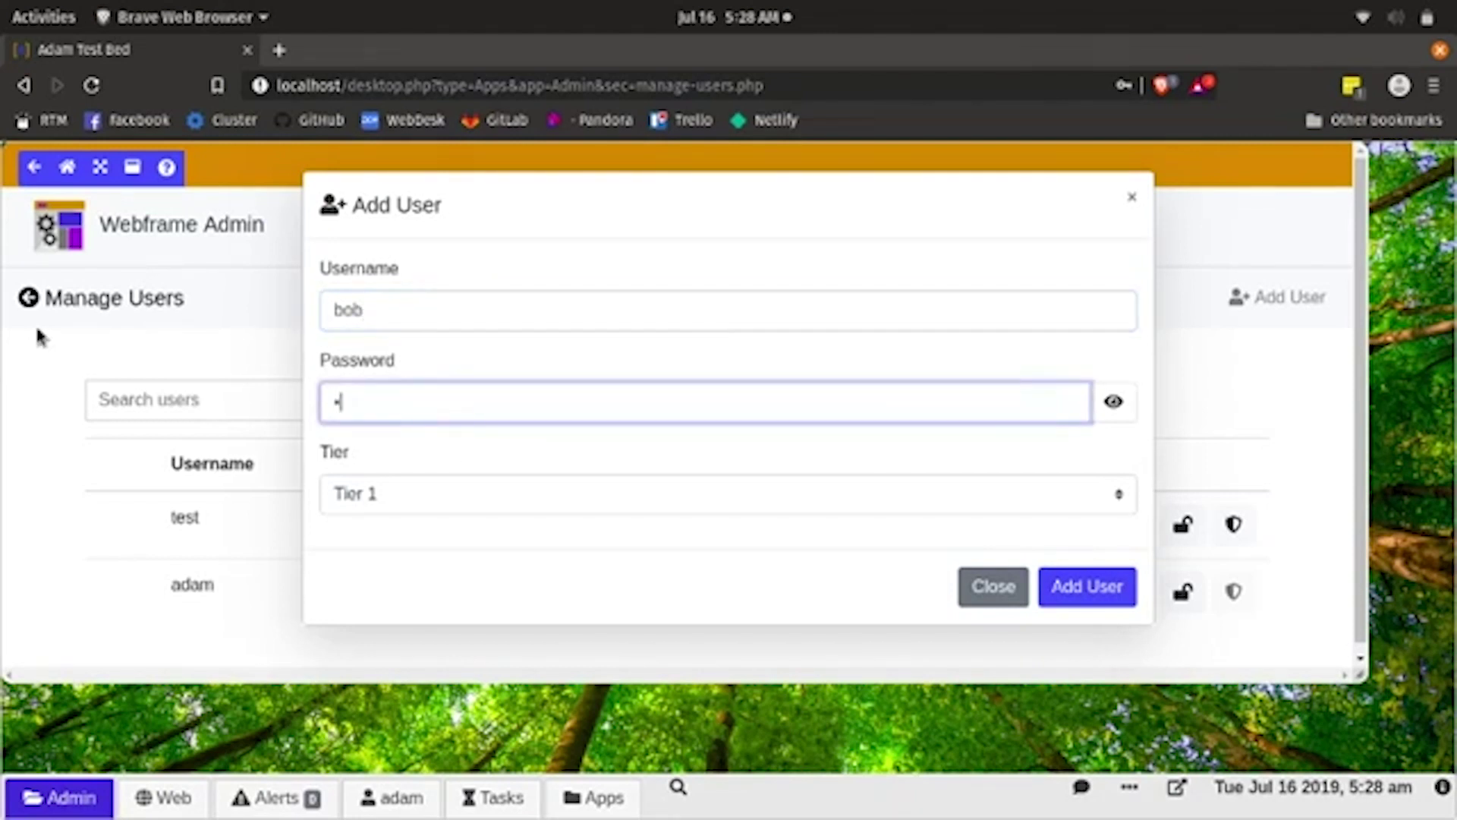
type("1234")
- Assign the new user to Tier 2, create the account, and dismiss the save-password prompt
left_click(425, 492)
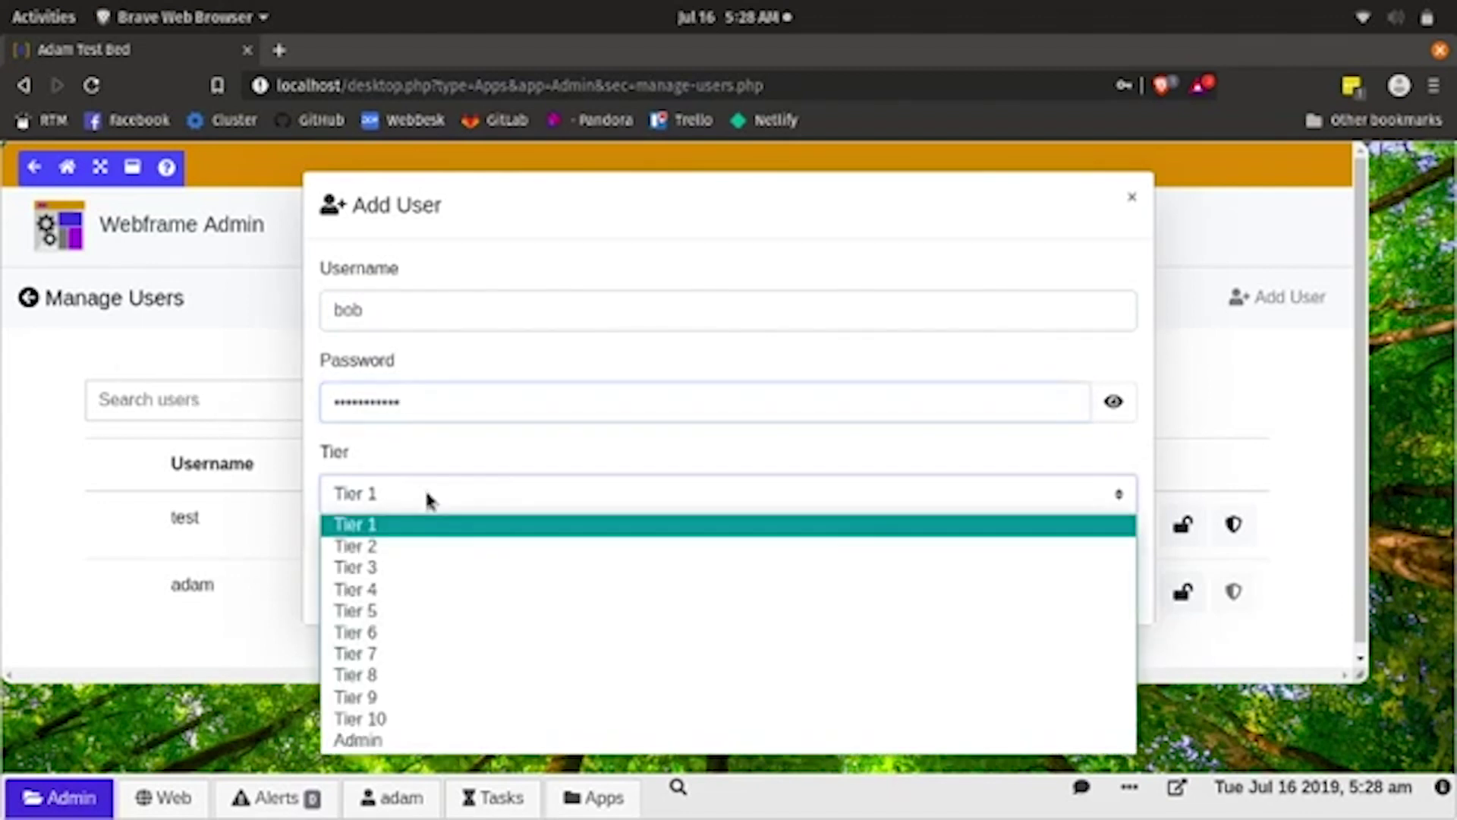
left_click(428, 552)
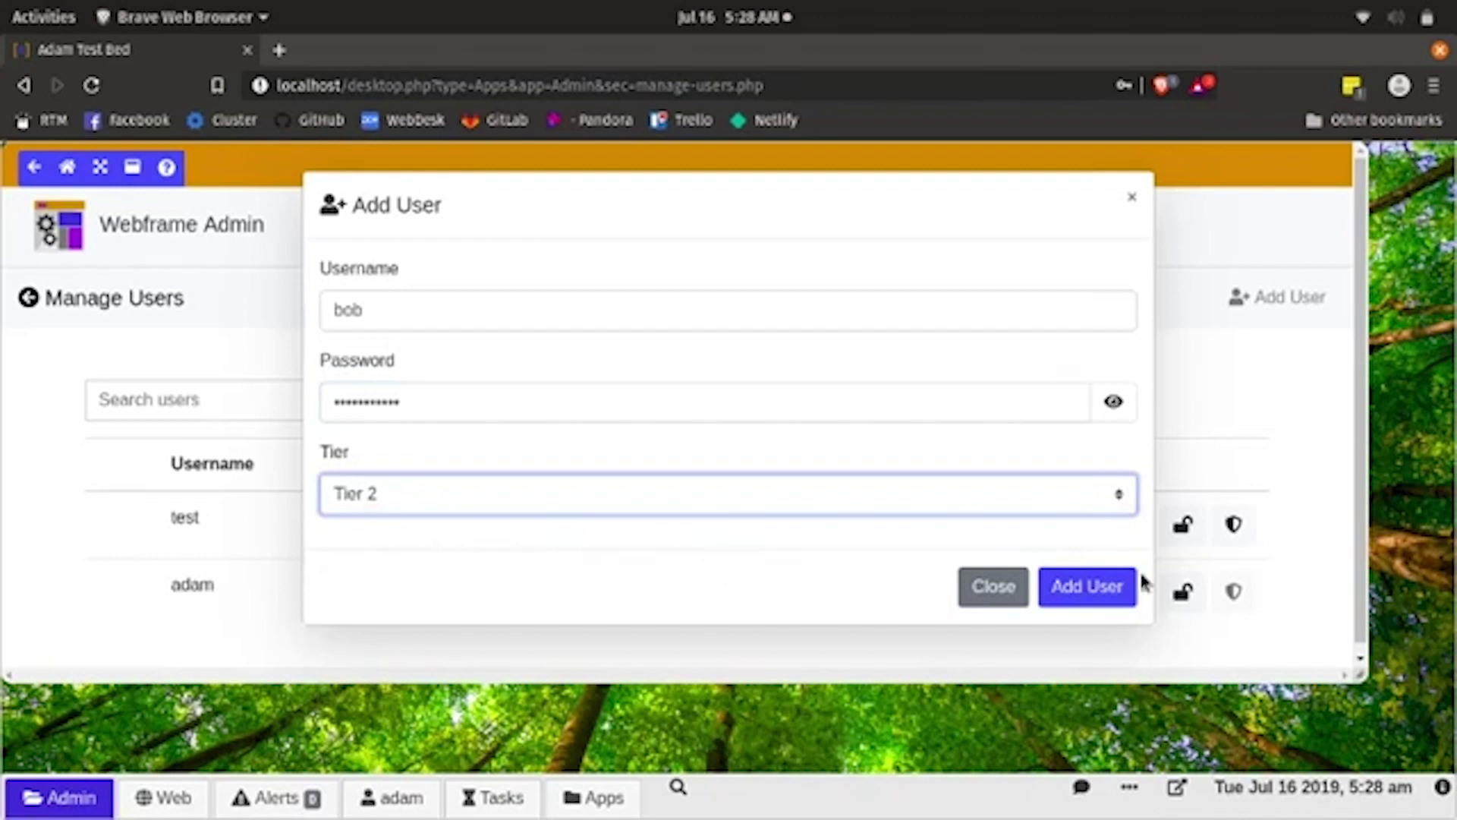
left_click(1105, 596)
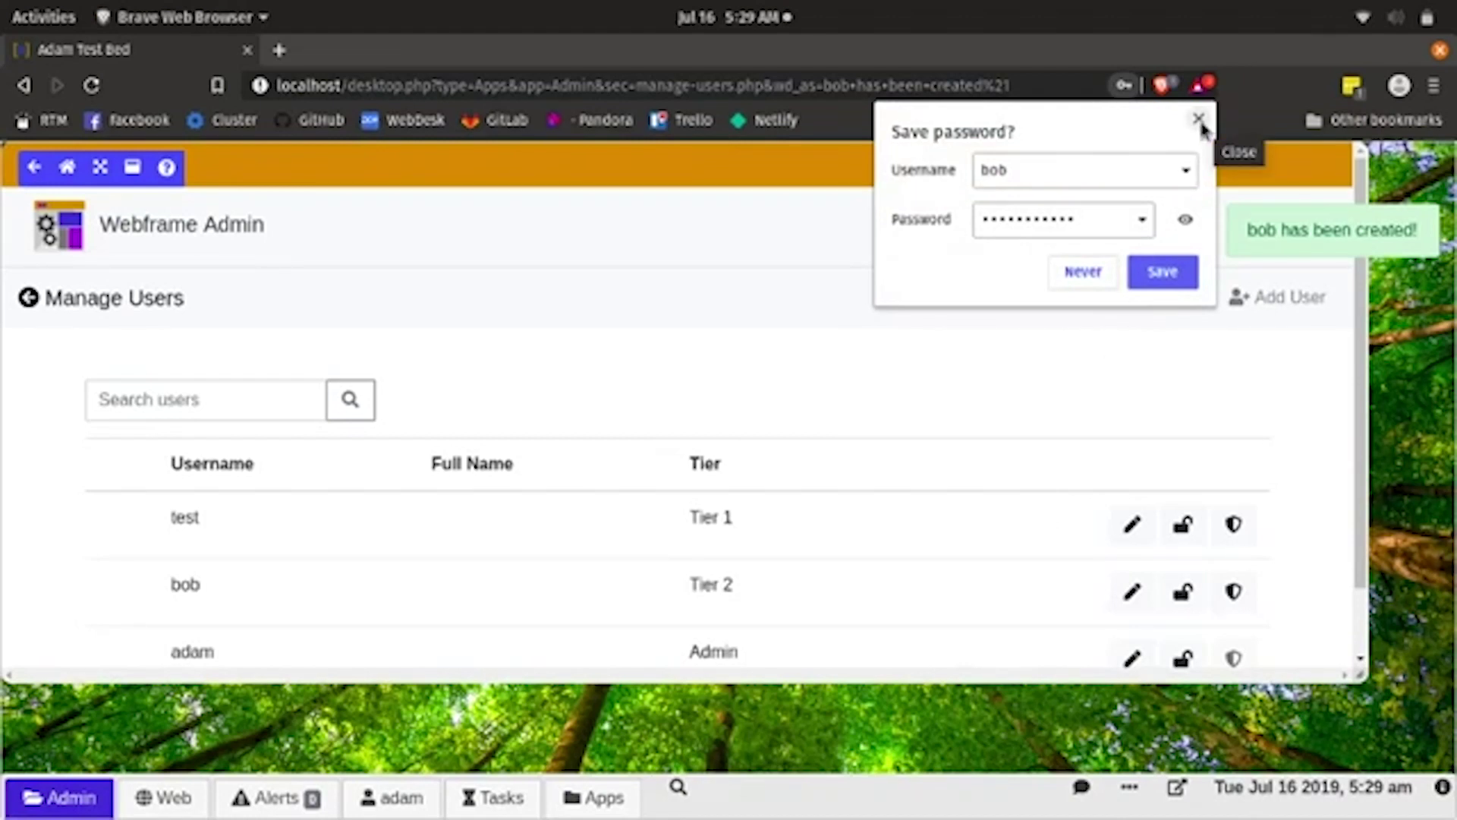
left_click(1199, 119)
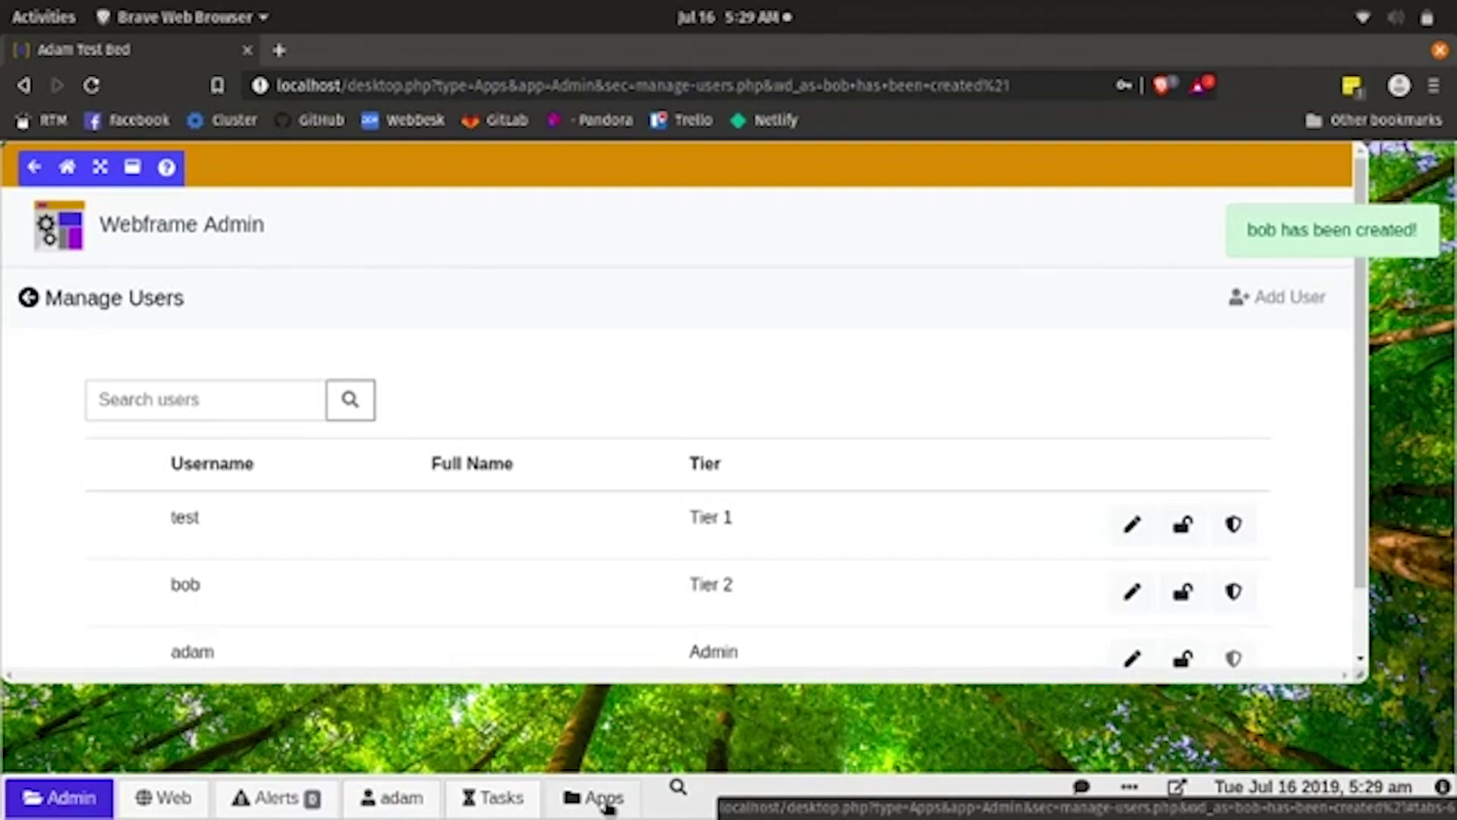
left_click(606, 801)
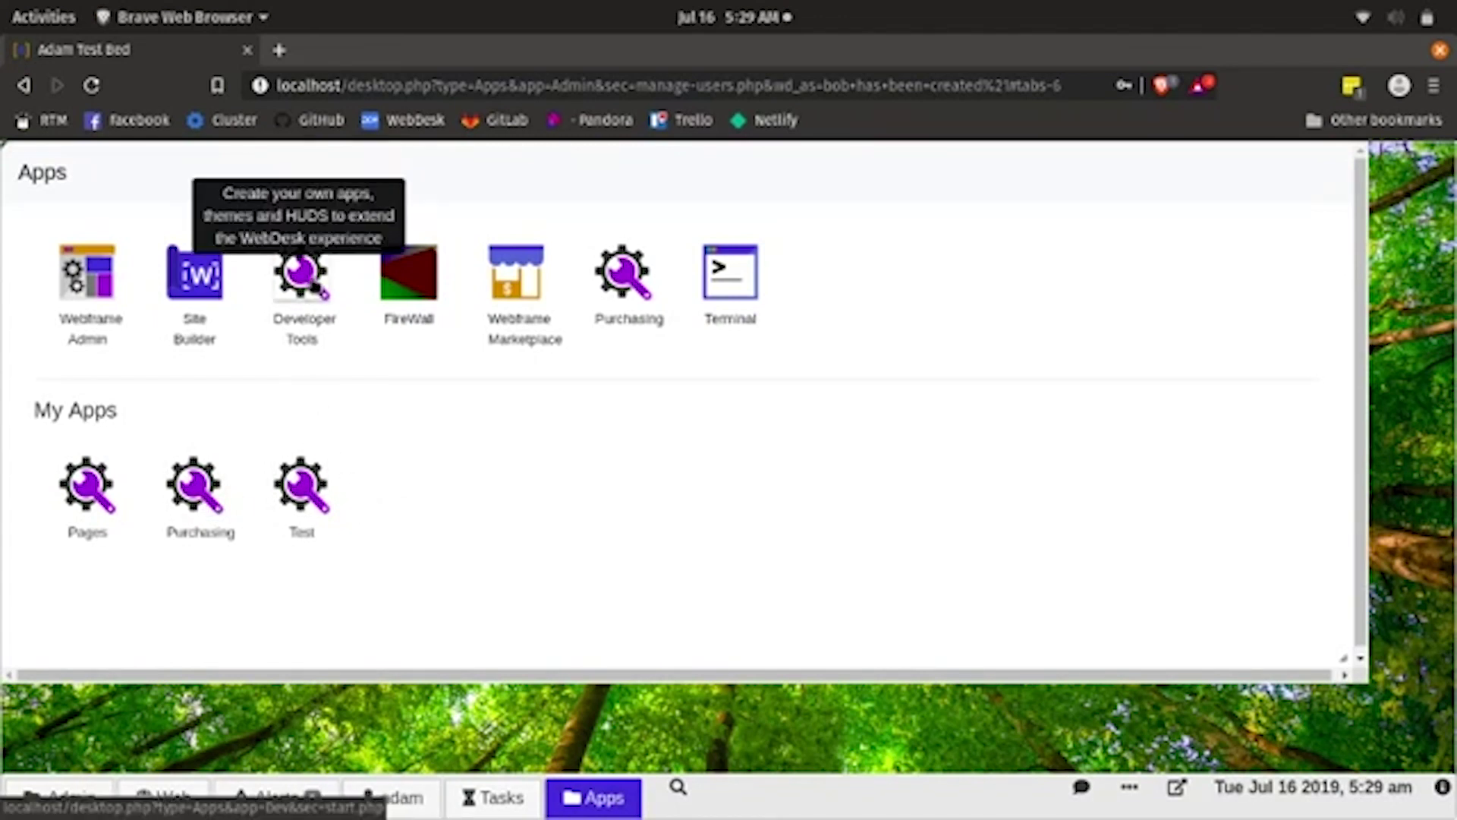
- Create a new Developer Tools project named nav
left_click(313, 287)
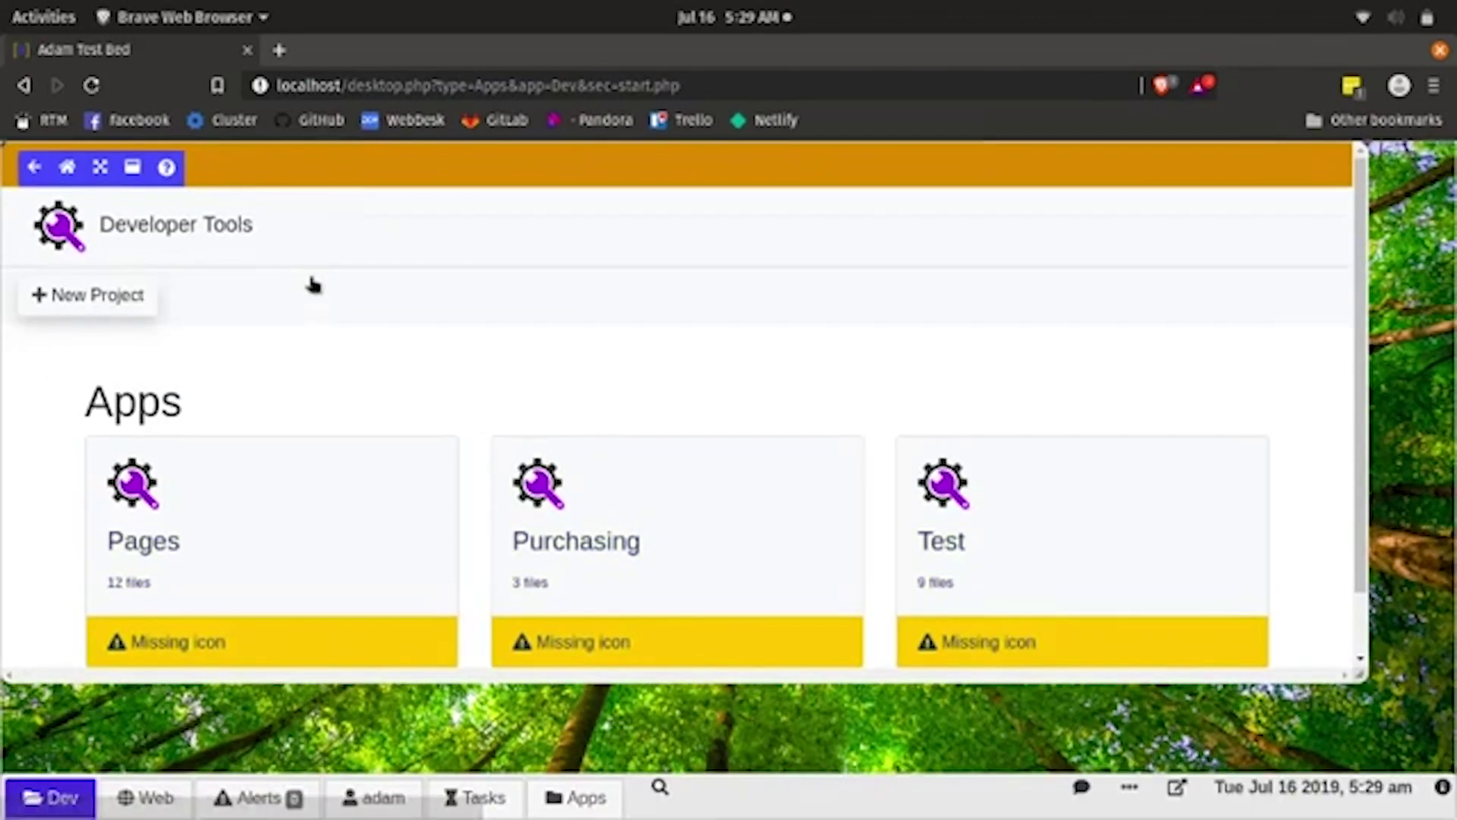
left_click(53, 296)
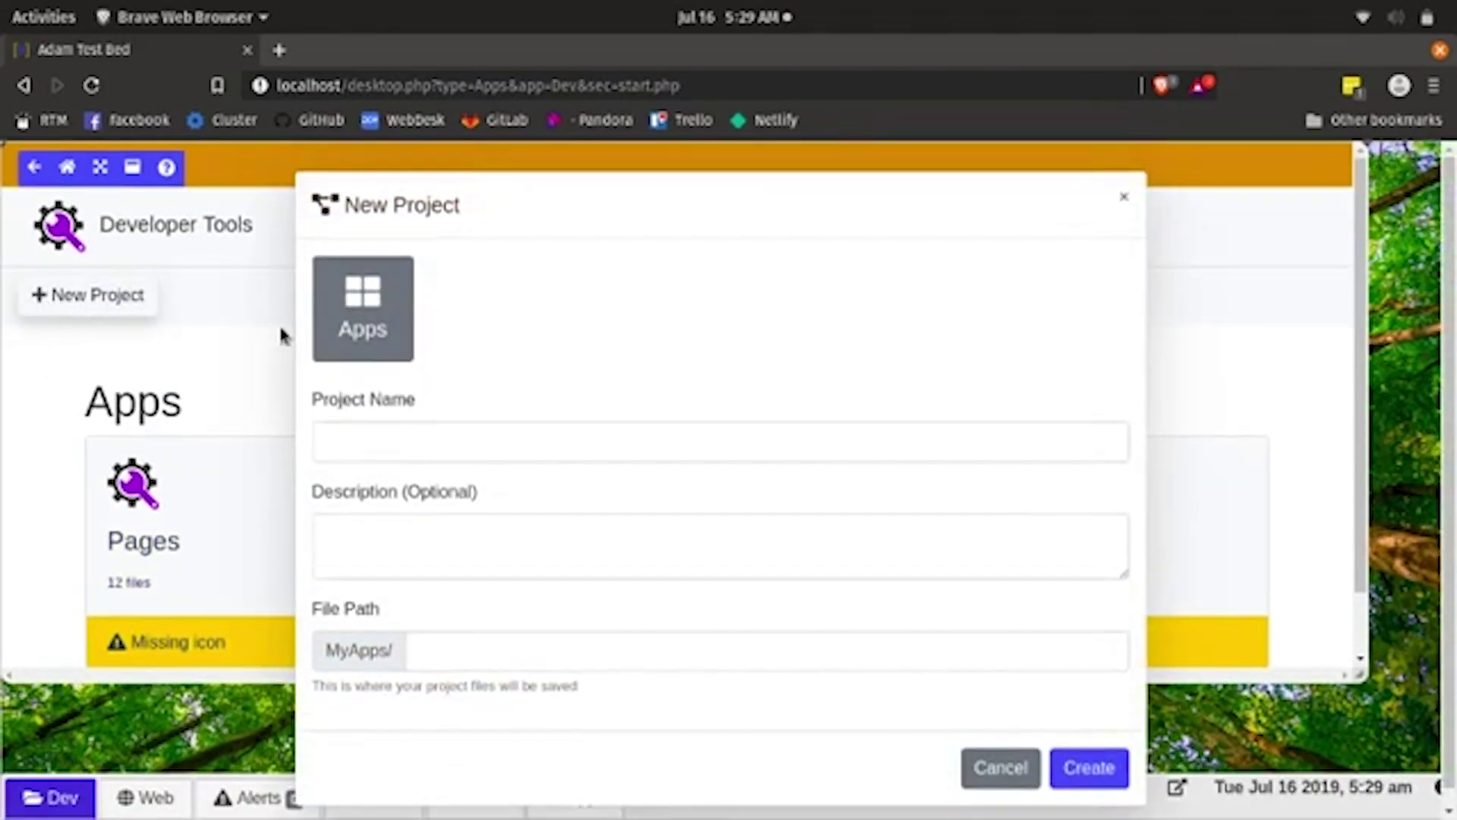
left_click(354, 436)
type("nav")
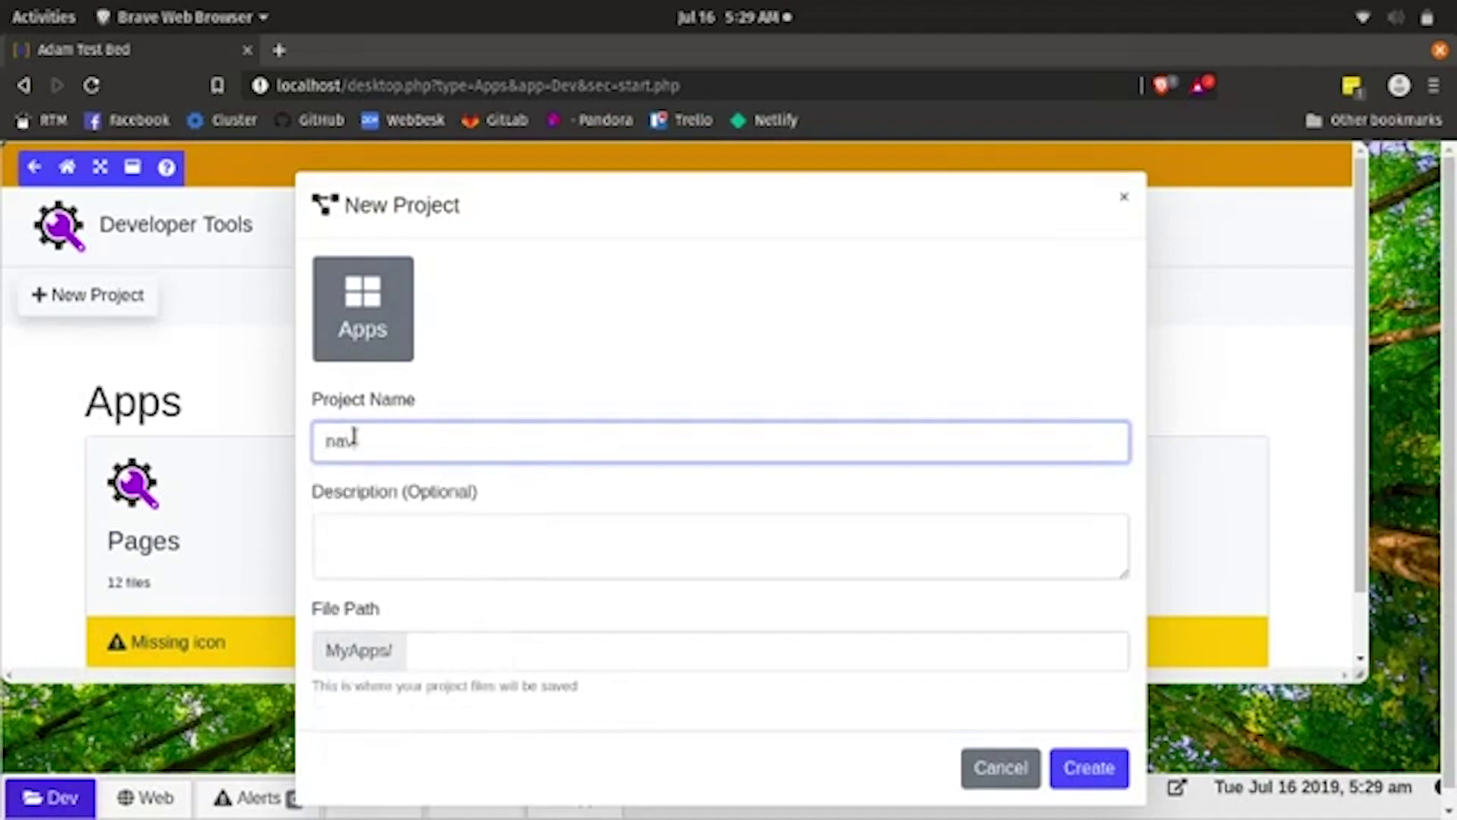
left_click(1017, 717)
left_click(1086, 777)
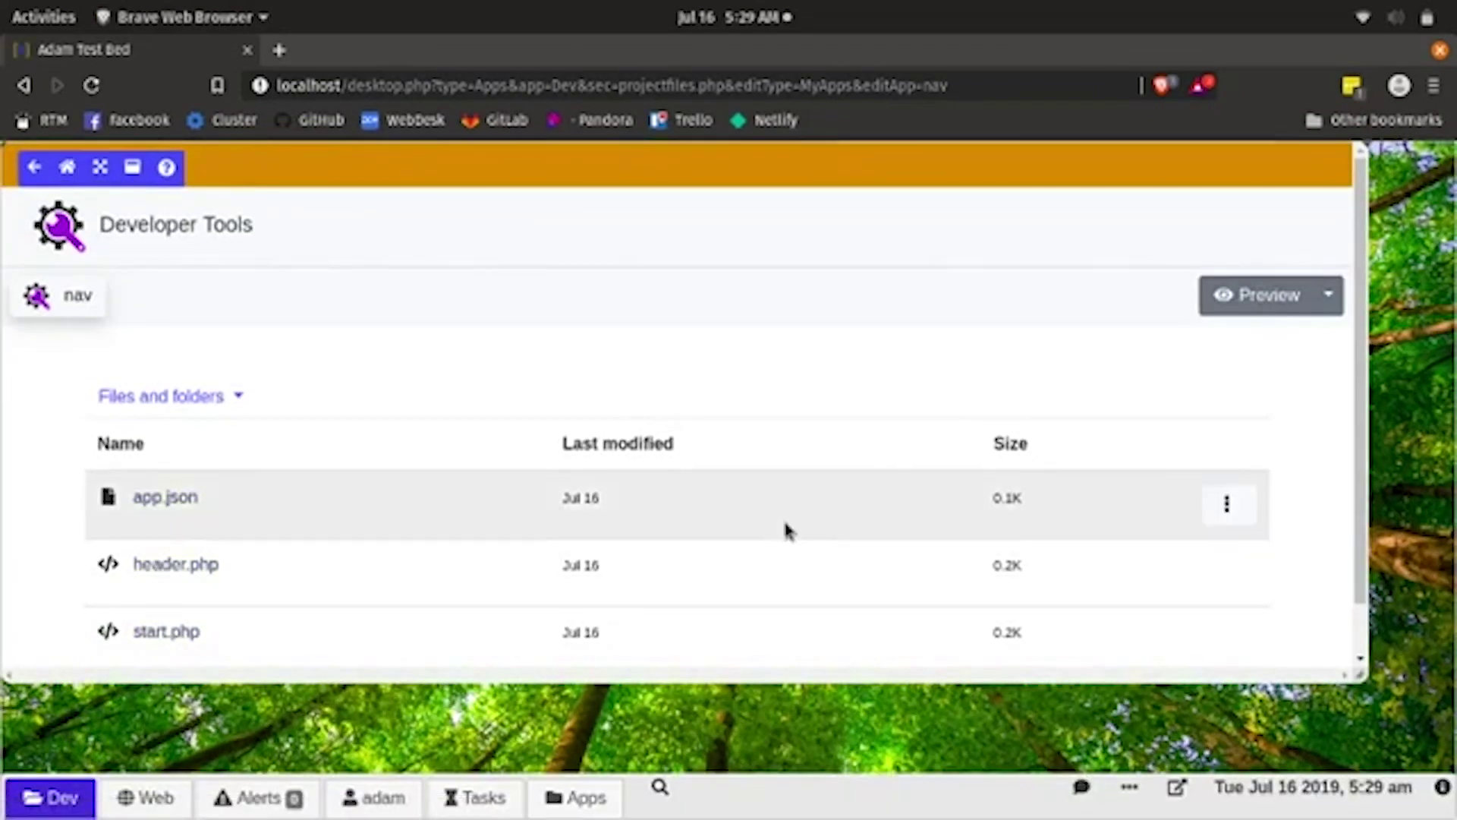
- Open start.php and add an empty <h3></h3> heading on a new line 5
scroll(783, 518, "down", 1)
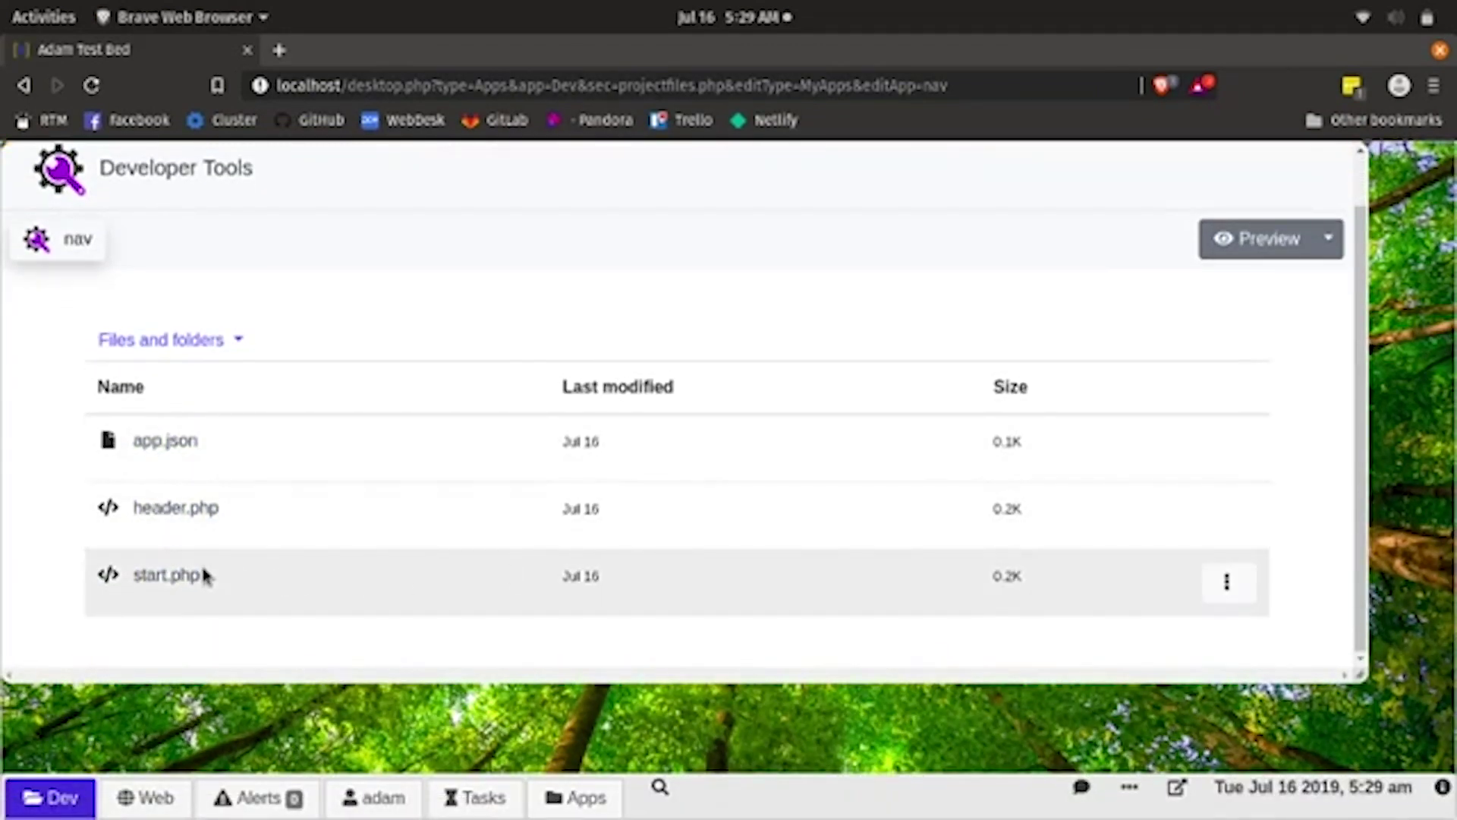
left_click(170, 575)
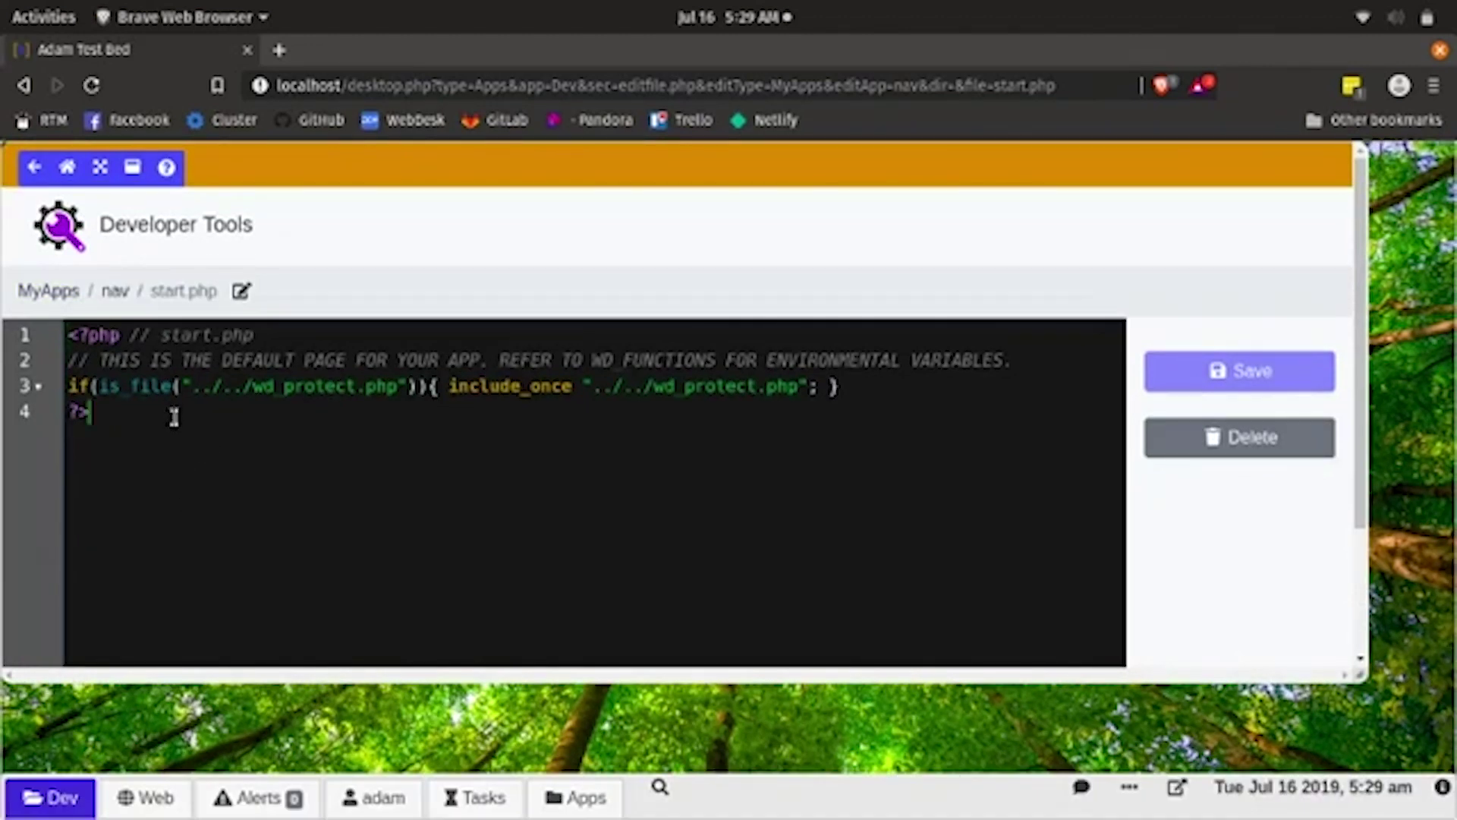
key("Return")
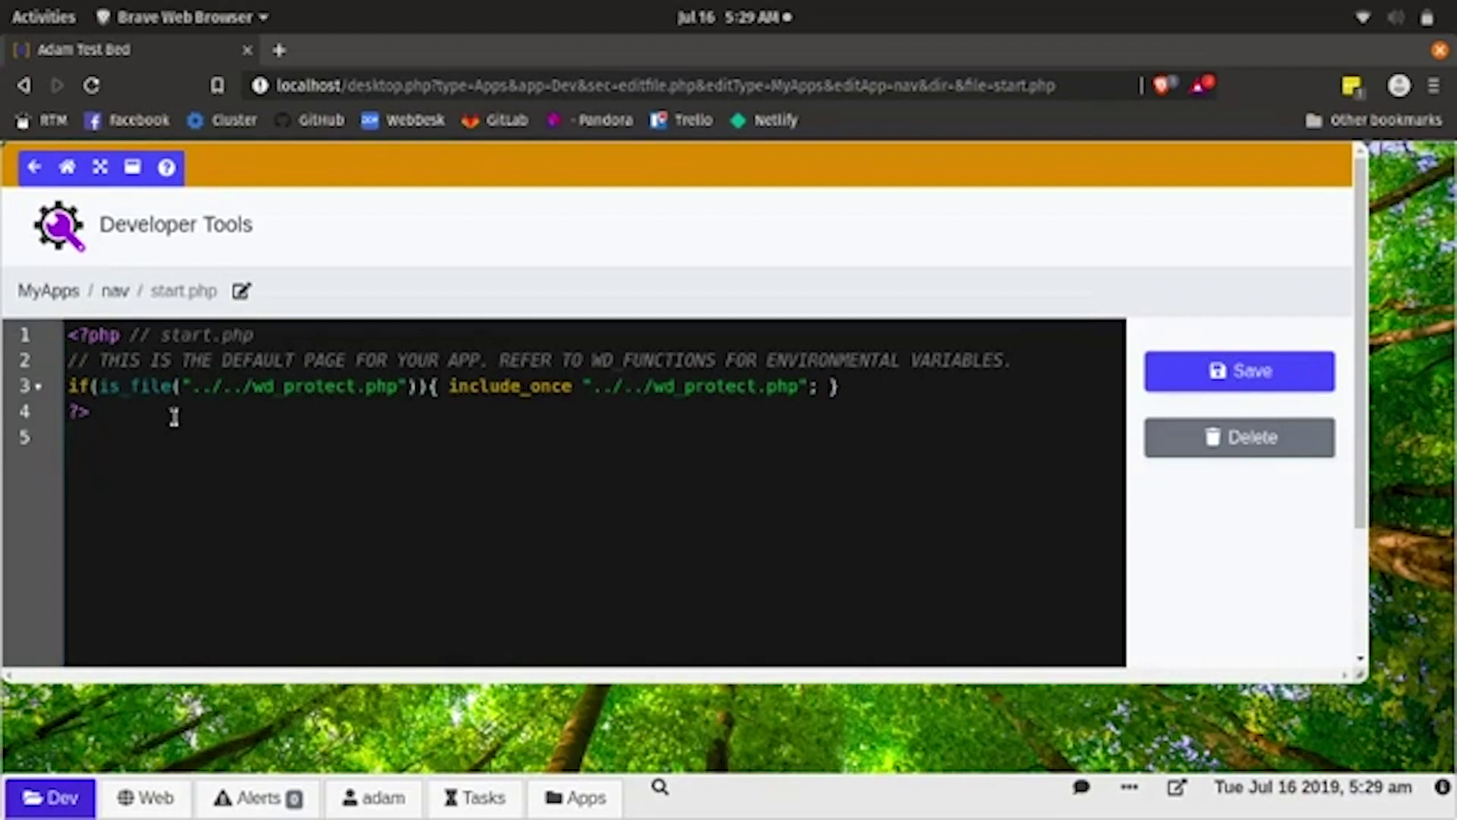
type("<h3></h3>")
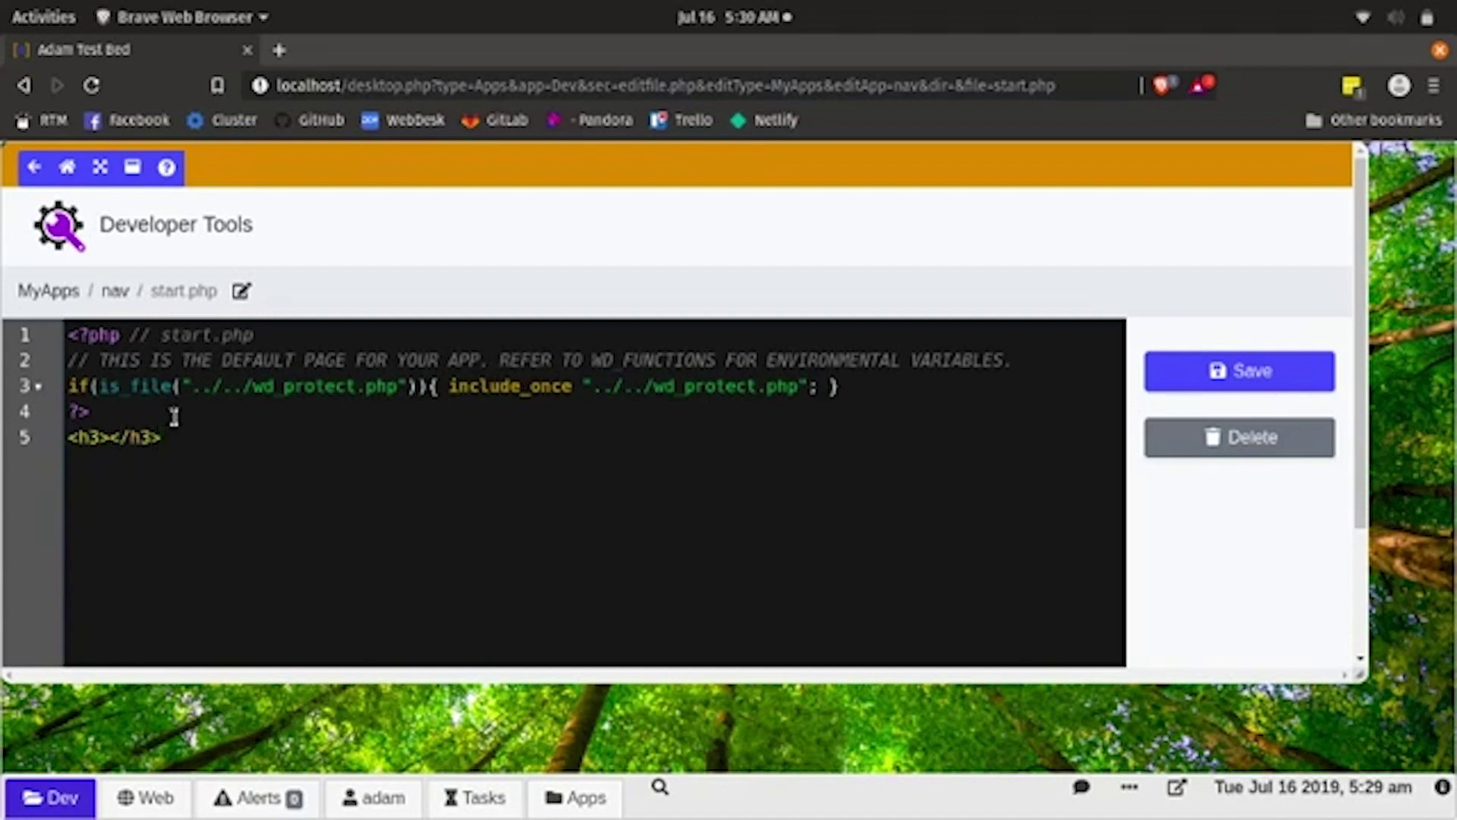
key("Left")
key("Left")
key("Left")
key("Left")
key("Left")
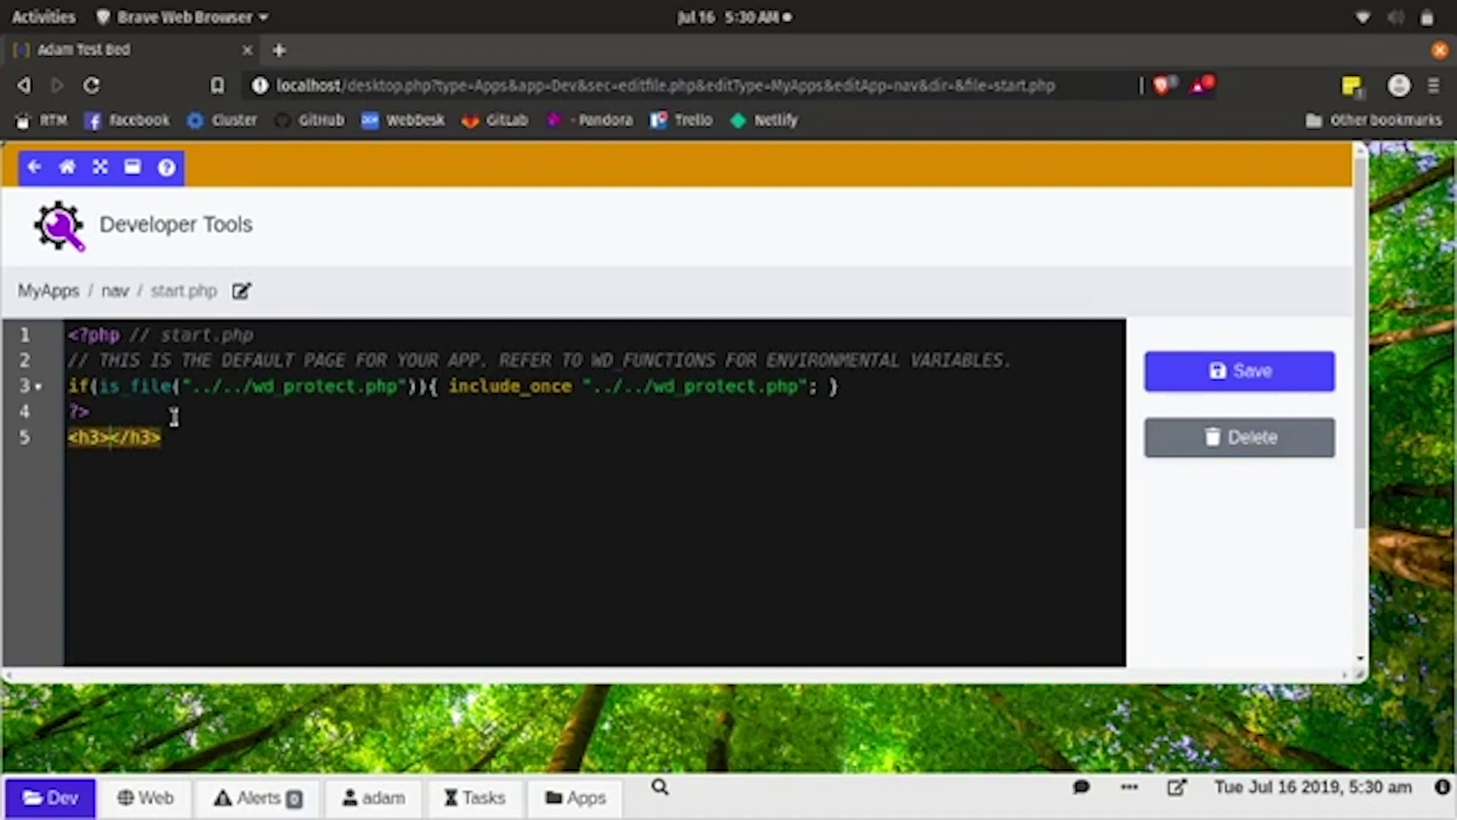
- Place an empty link inside the heading whose href holds an empty <?php ?> block
type("<a href=")
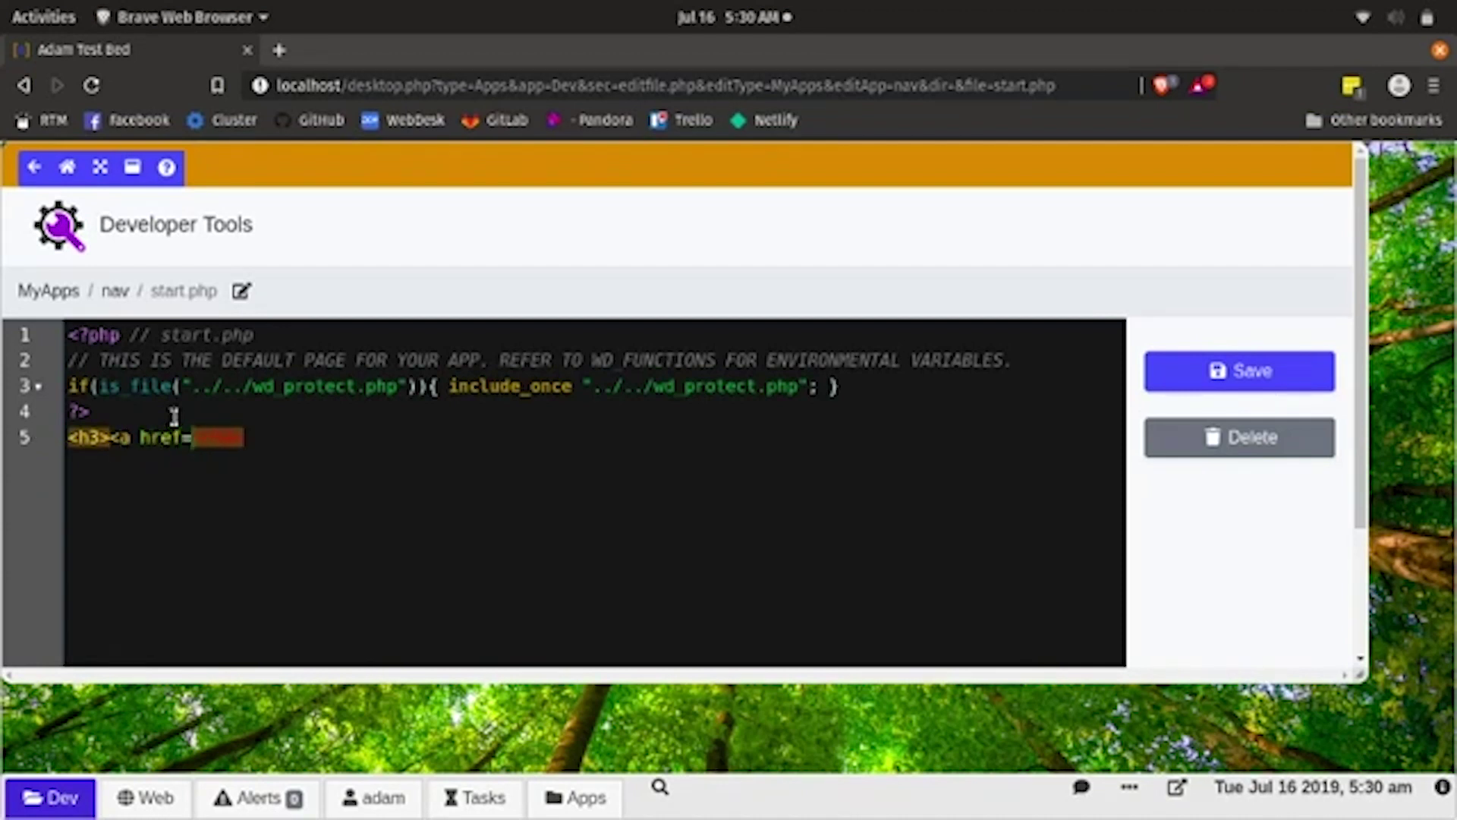
type("\"\"><?</h3>")
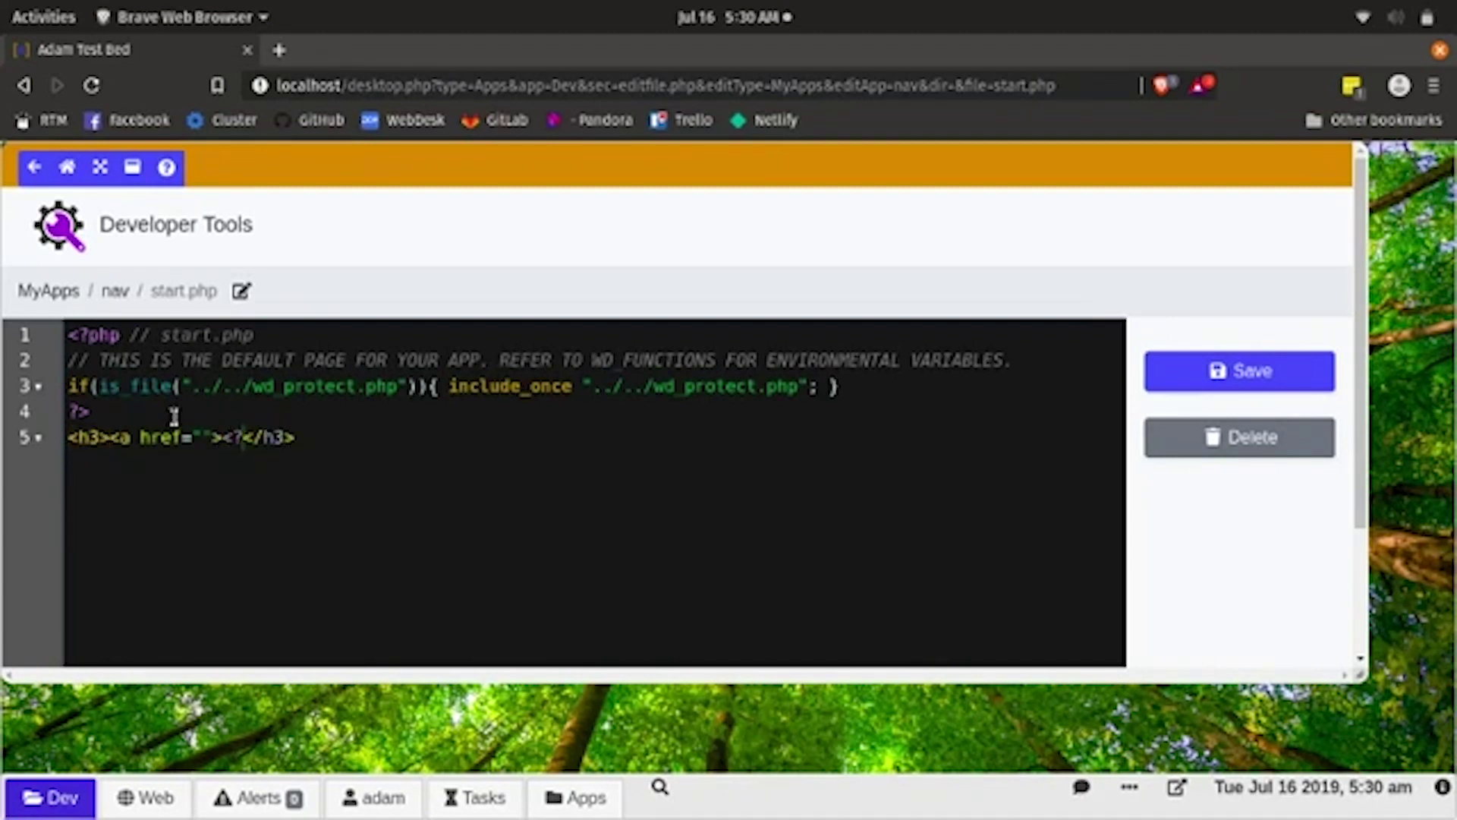
key("BackSpace")
type("/a>")
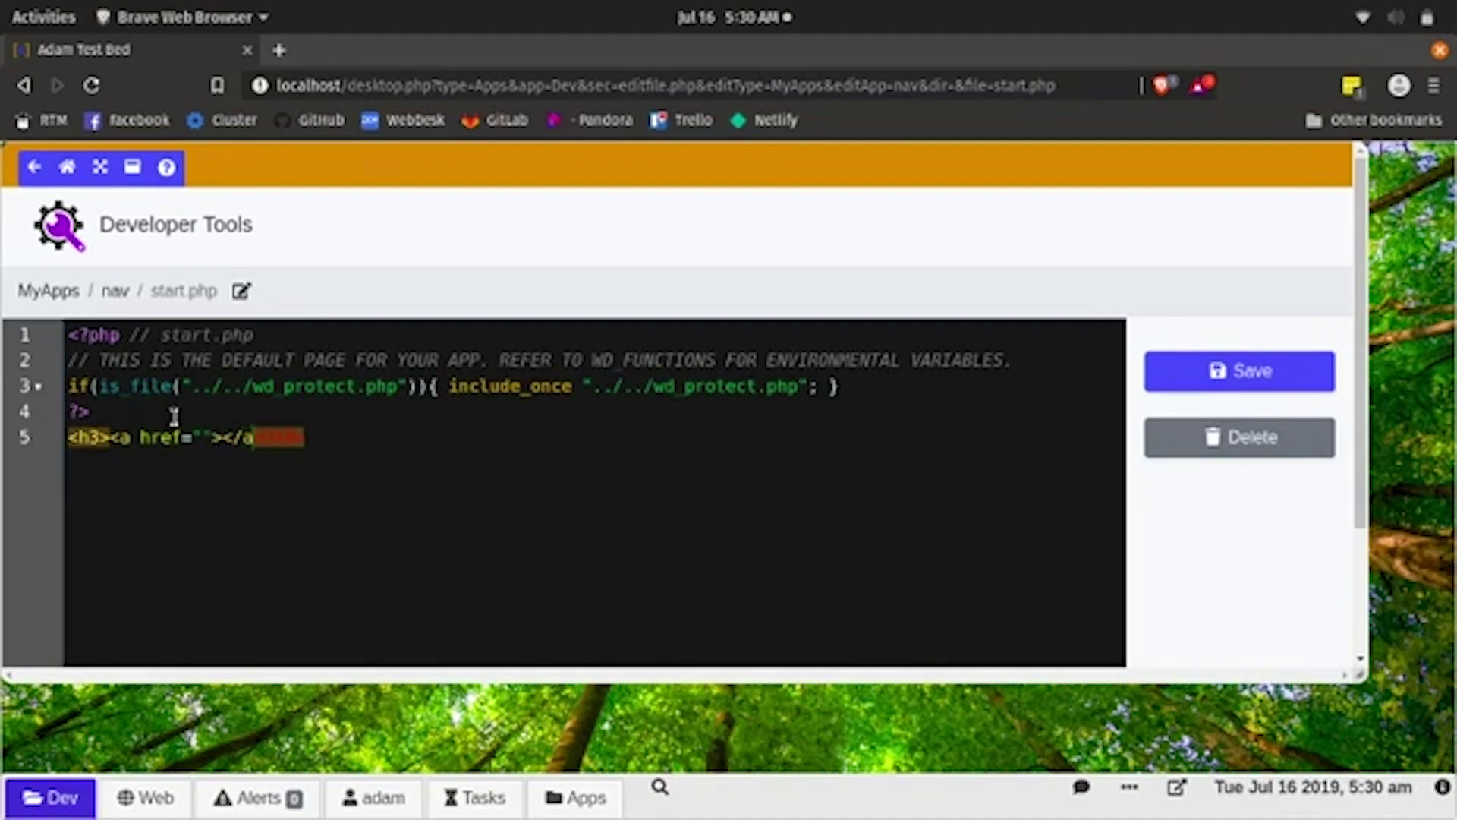
key("Left")
key("Left")
key("Left")
key("Left")
key("Left")
key("Left")
key("Left")
key("Left")
key("Left")
key("Left")
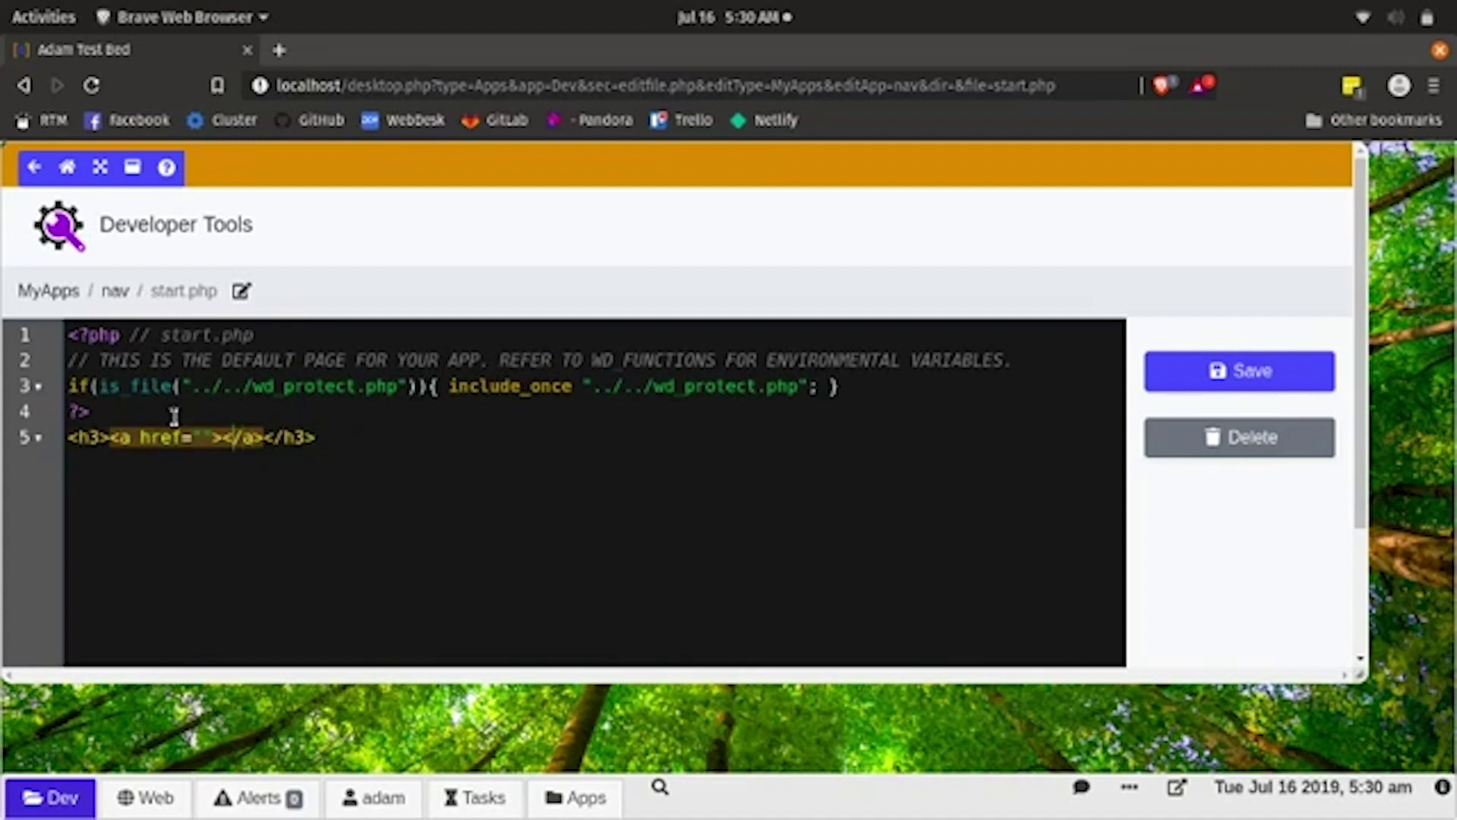
type("<")
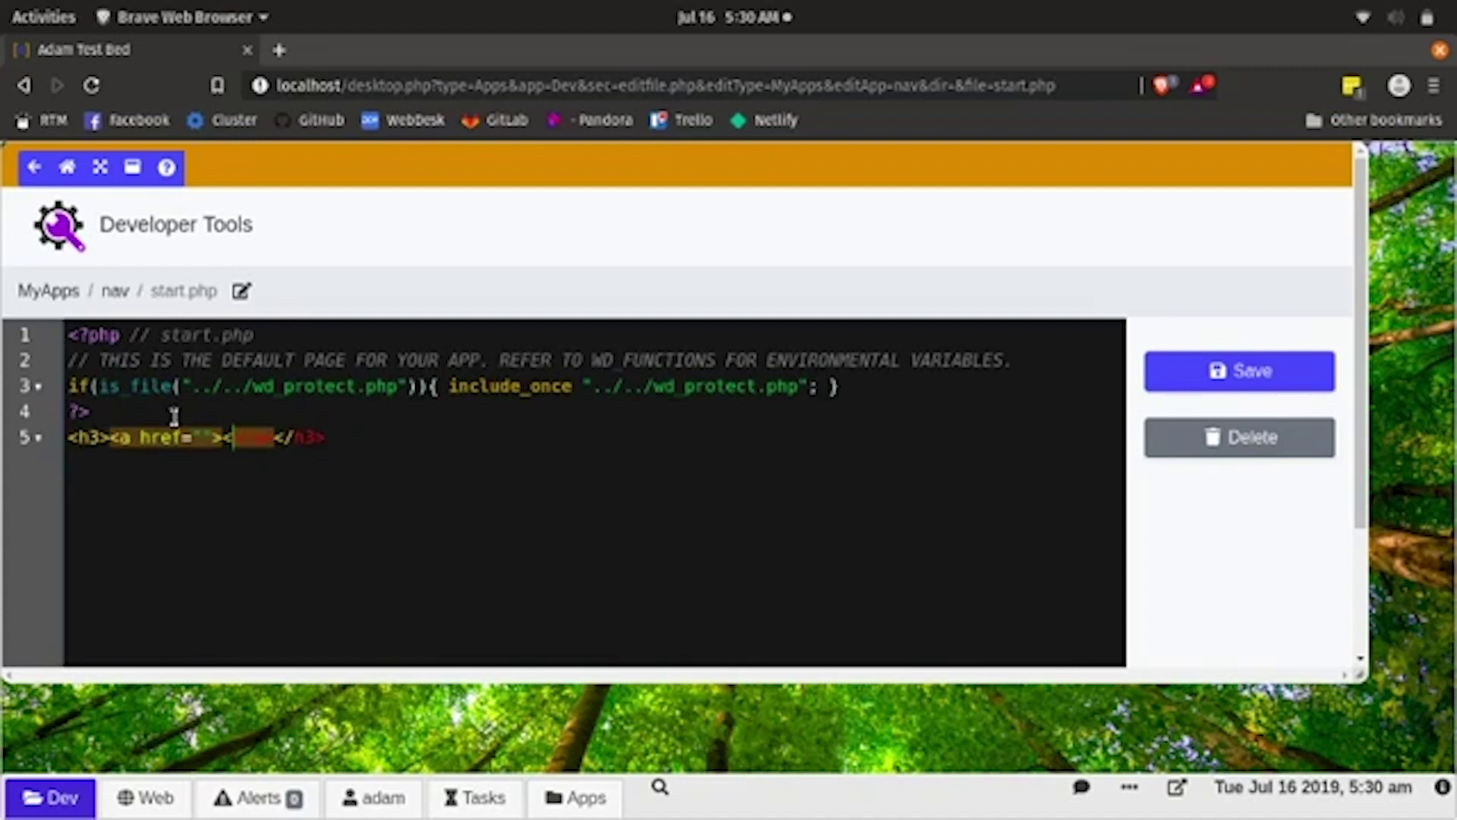
key("BackSpace")
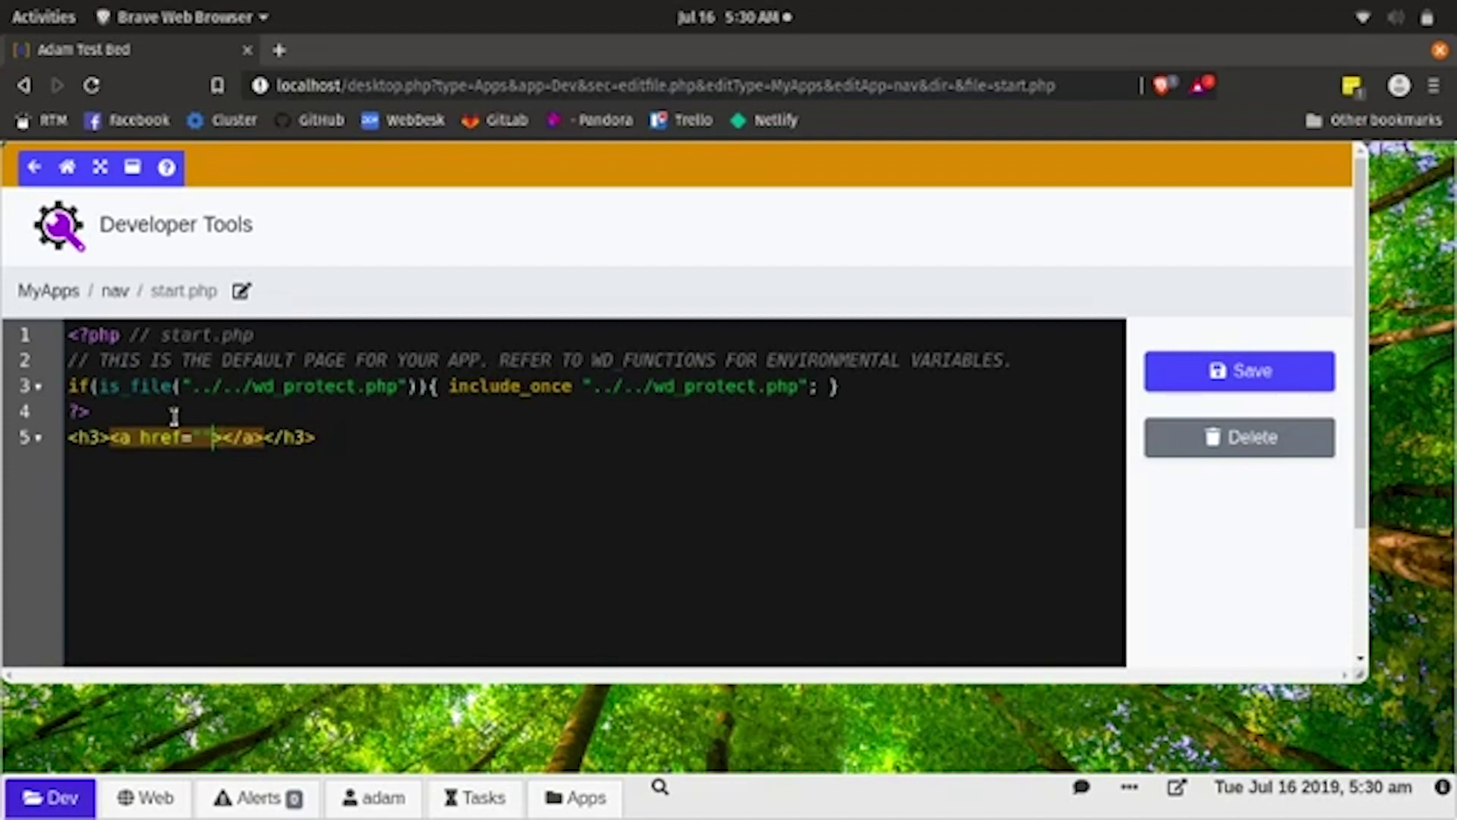
key("Left")
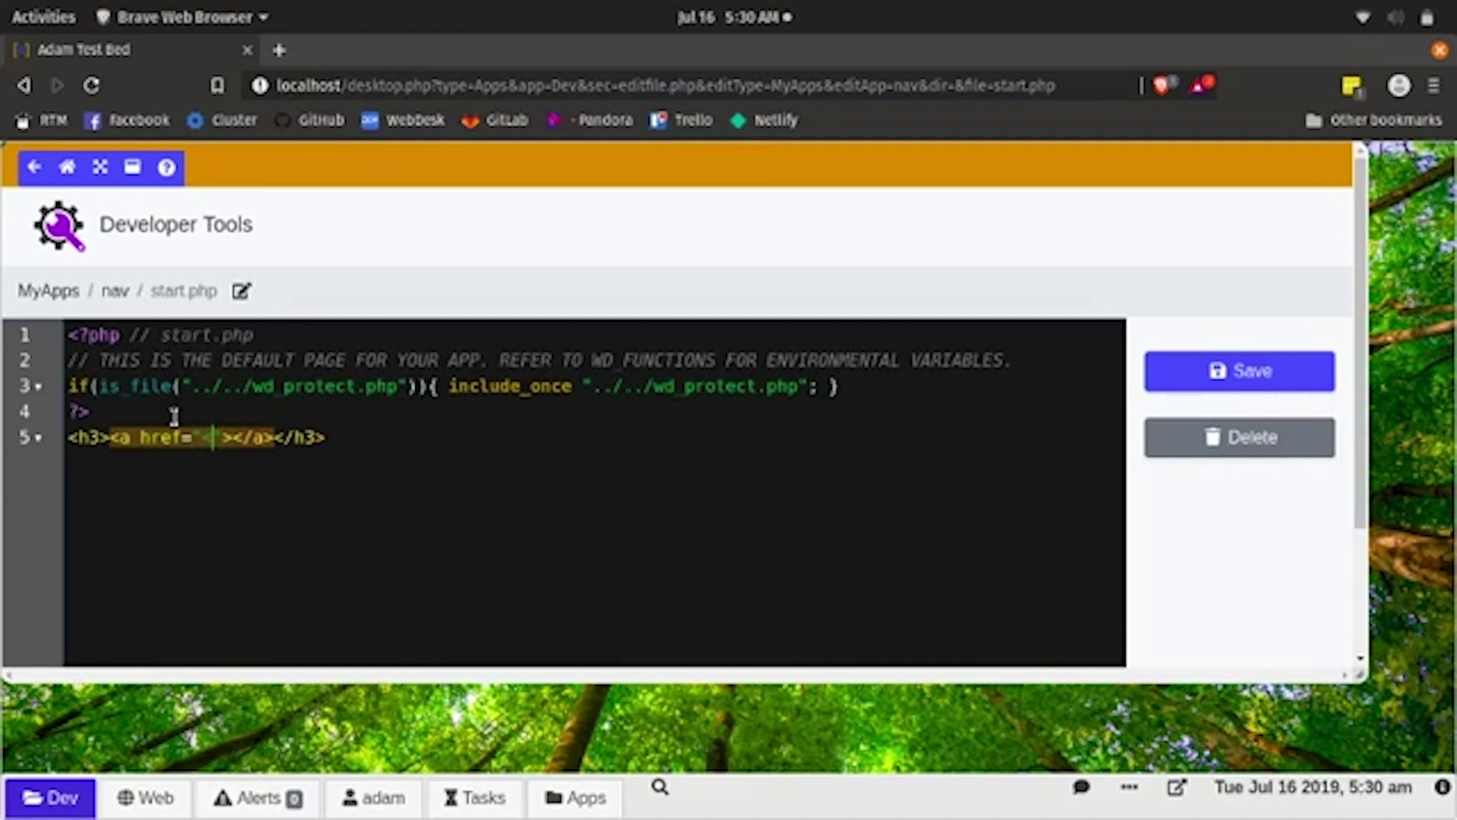
type("<?php ")
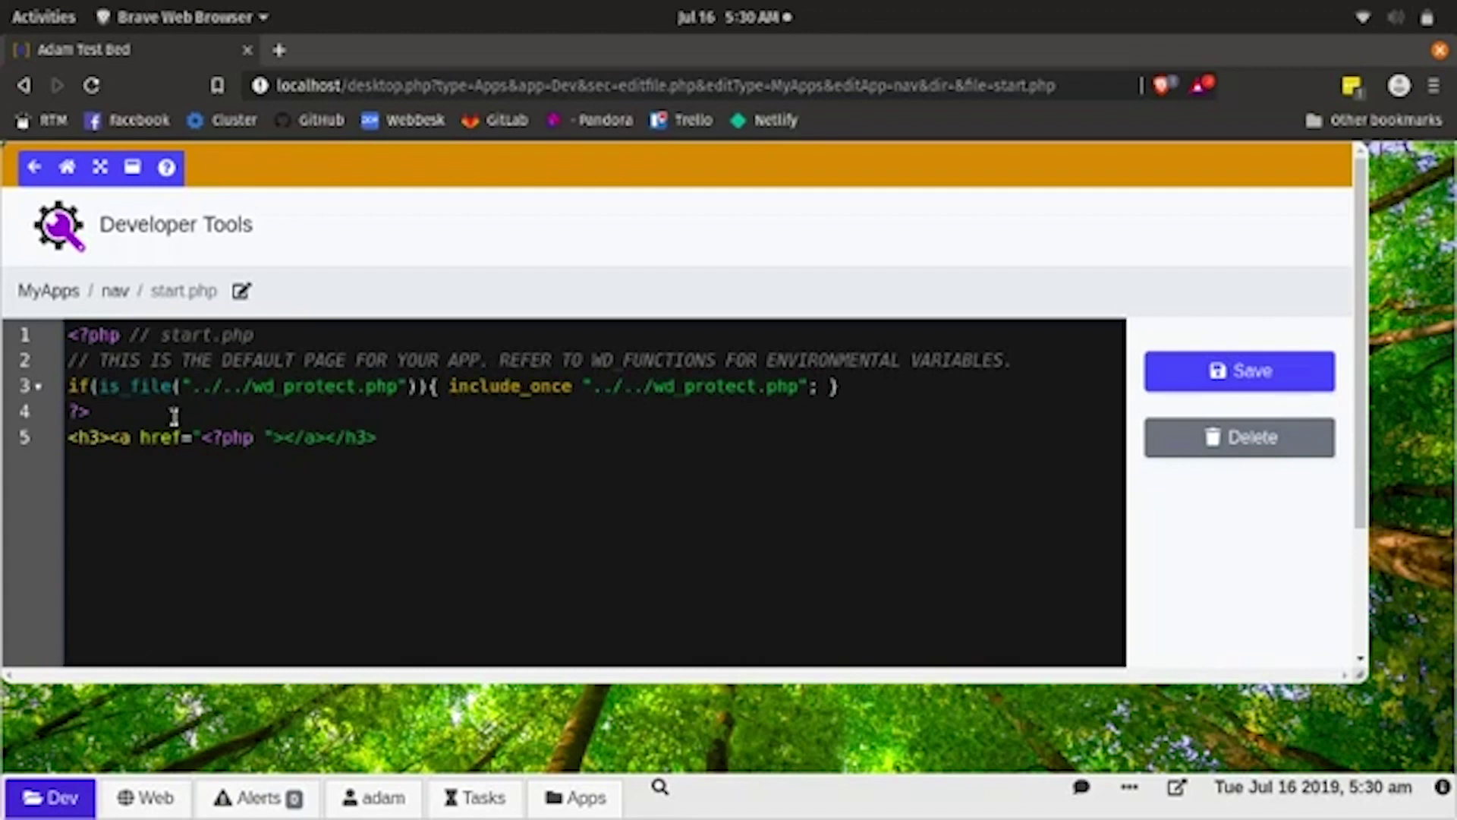
type(" ?>")
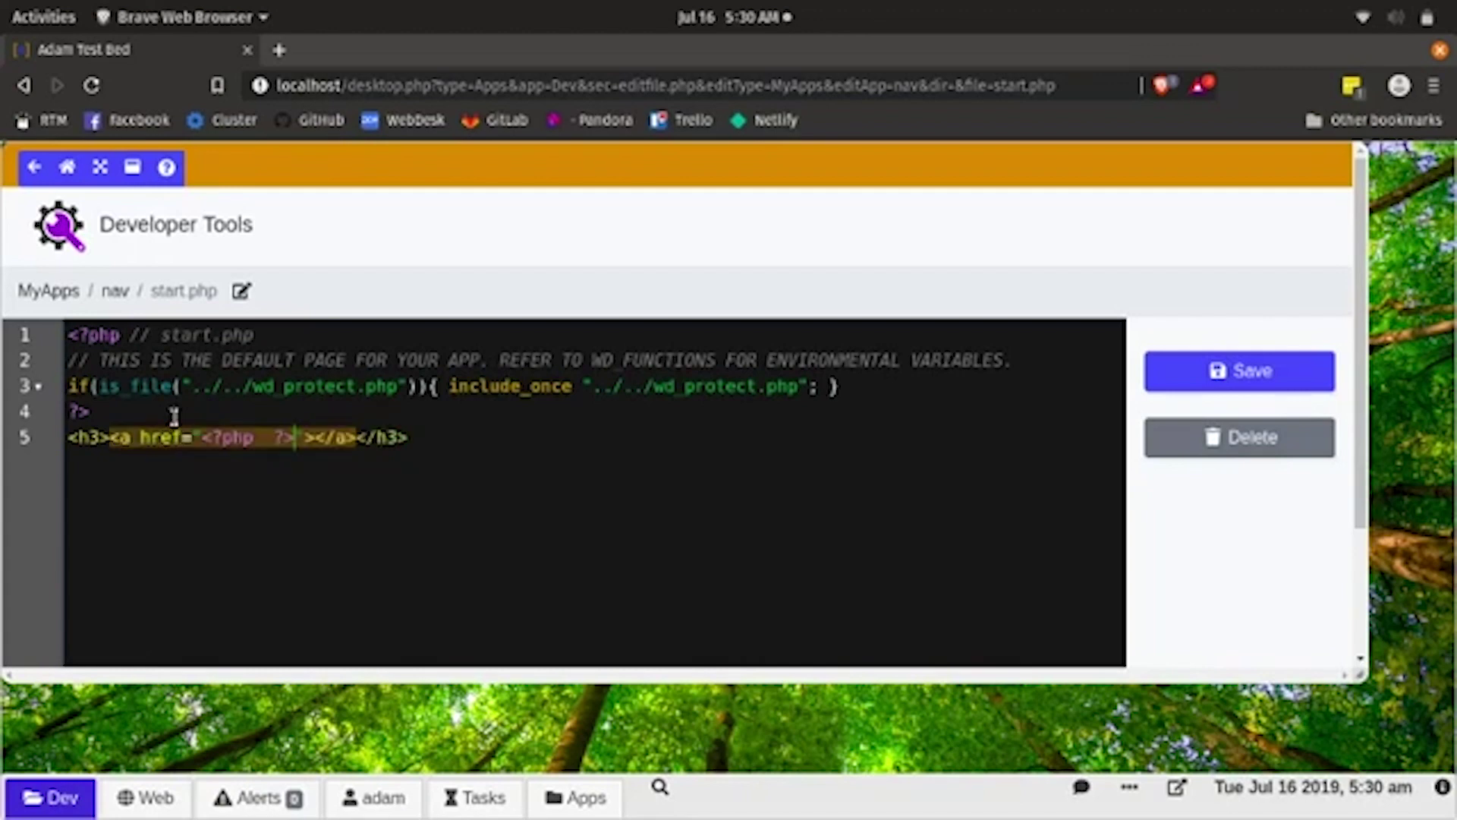
left_click(417, 433)
scroll(380, 429, "right", 3)
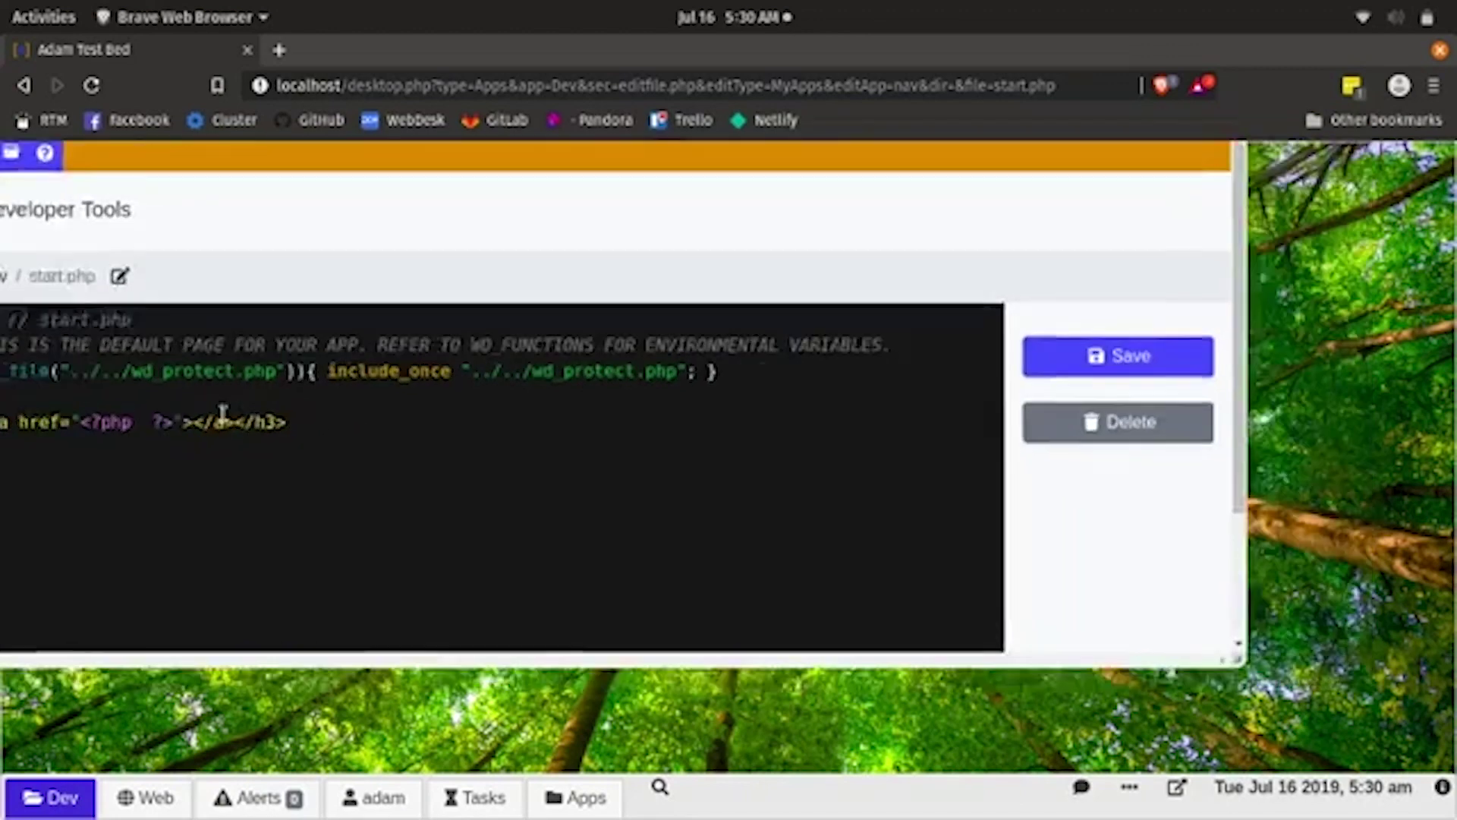
scroll(328, 425, "left", 3)
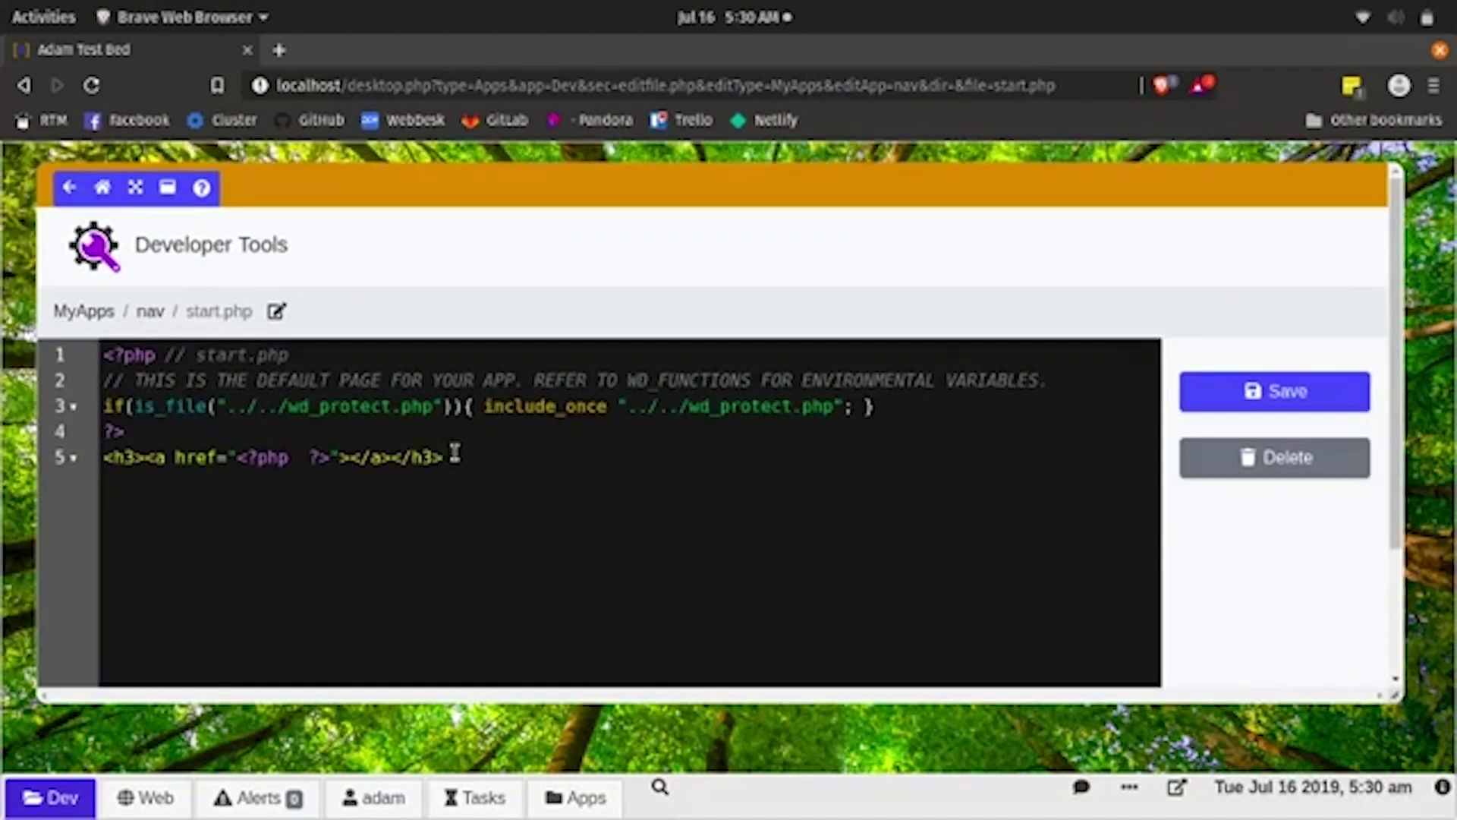
- Save start.php, maximize the editor, and duplicate line 5 onto line 6
left_click(1252, 395)
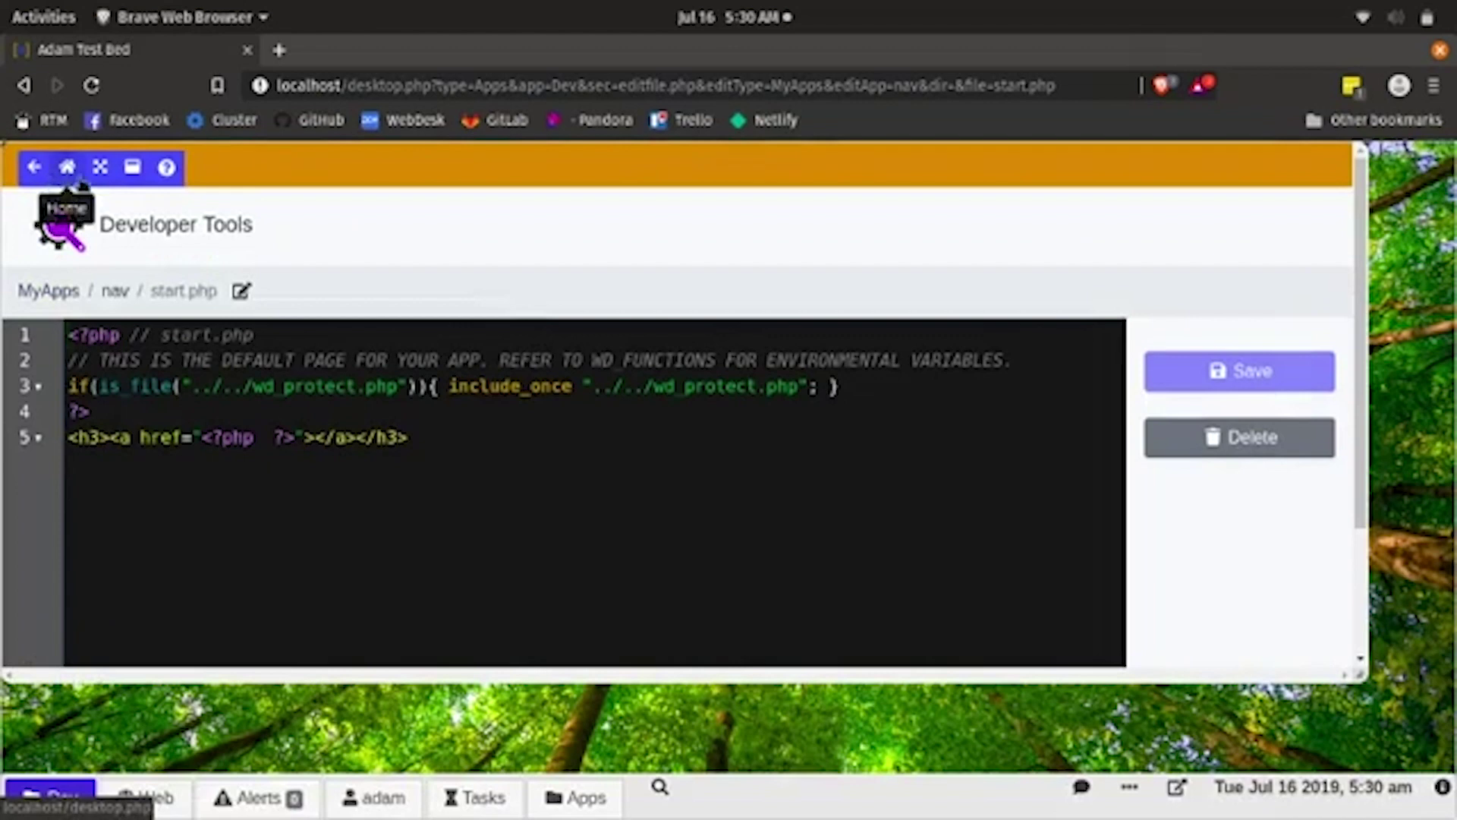
left_click(101, 167)
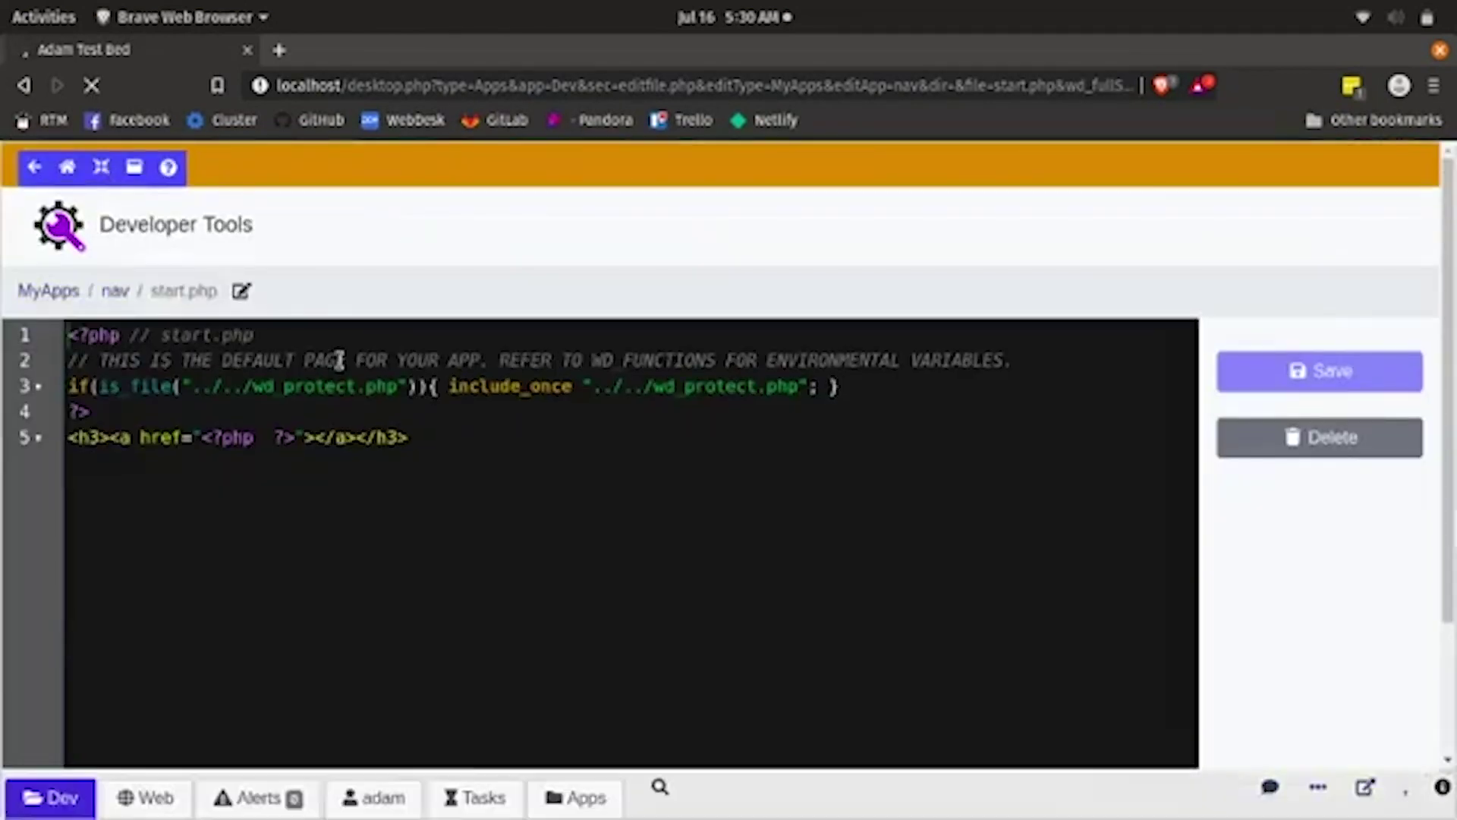
left_click_drag(414, 439, 32, 439)
key("ctrl+c")
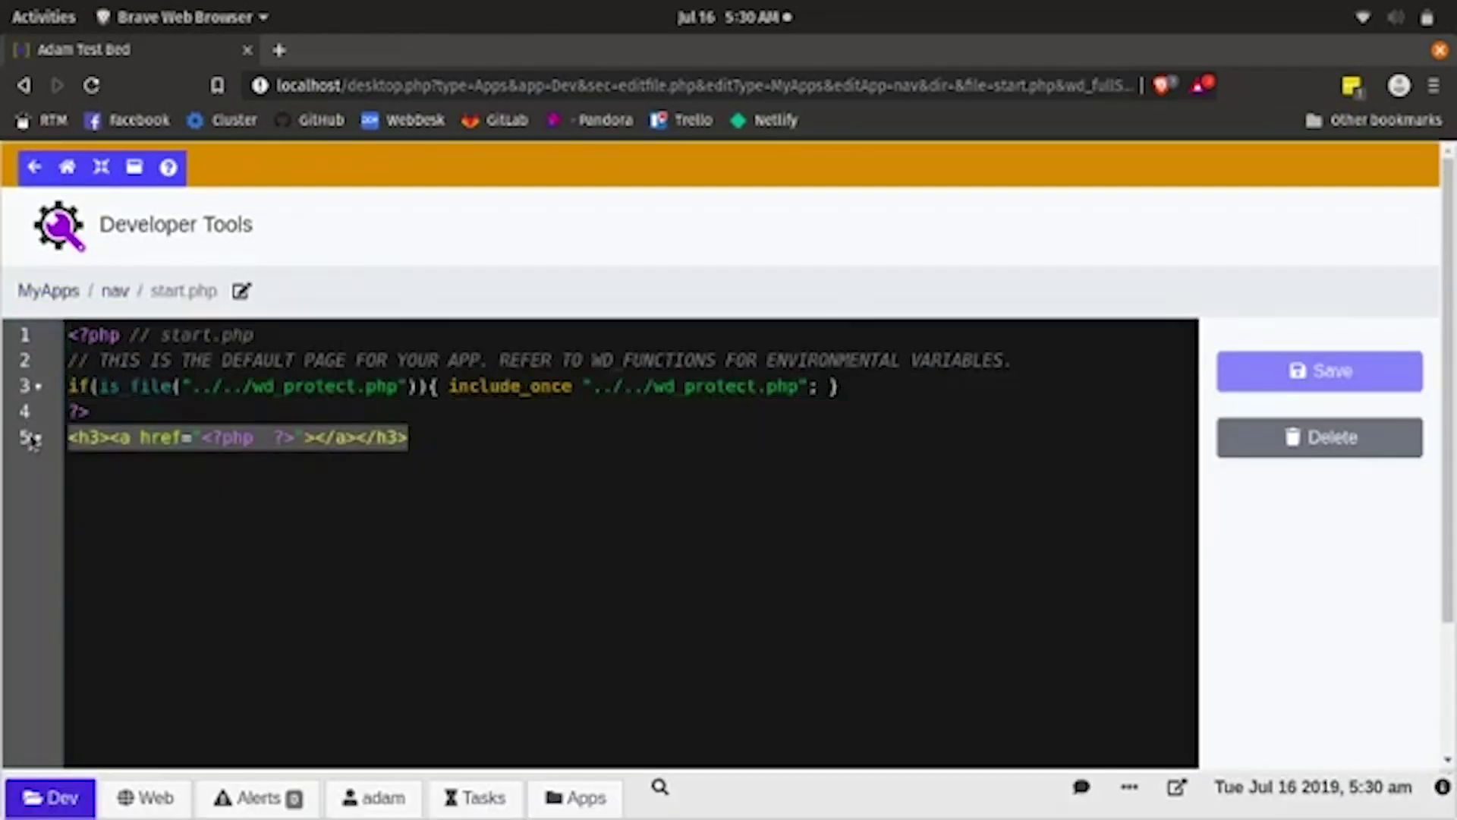
left_click(513, 459)
key("Return")
key("ctrl+v")
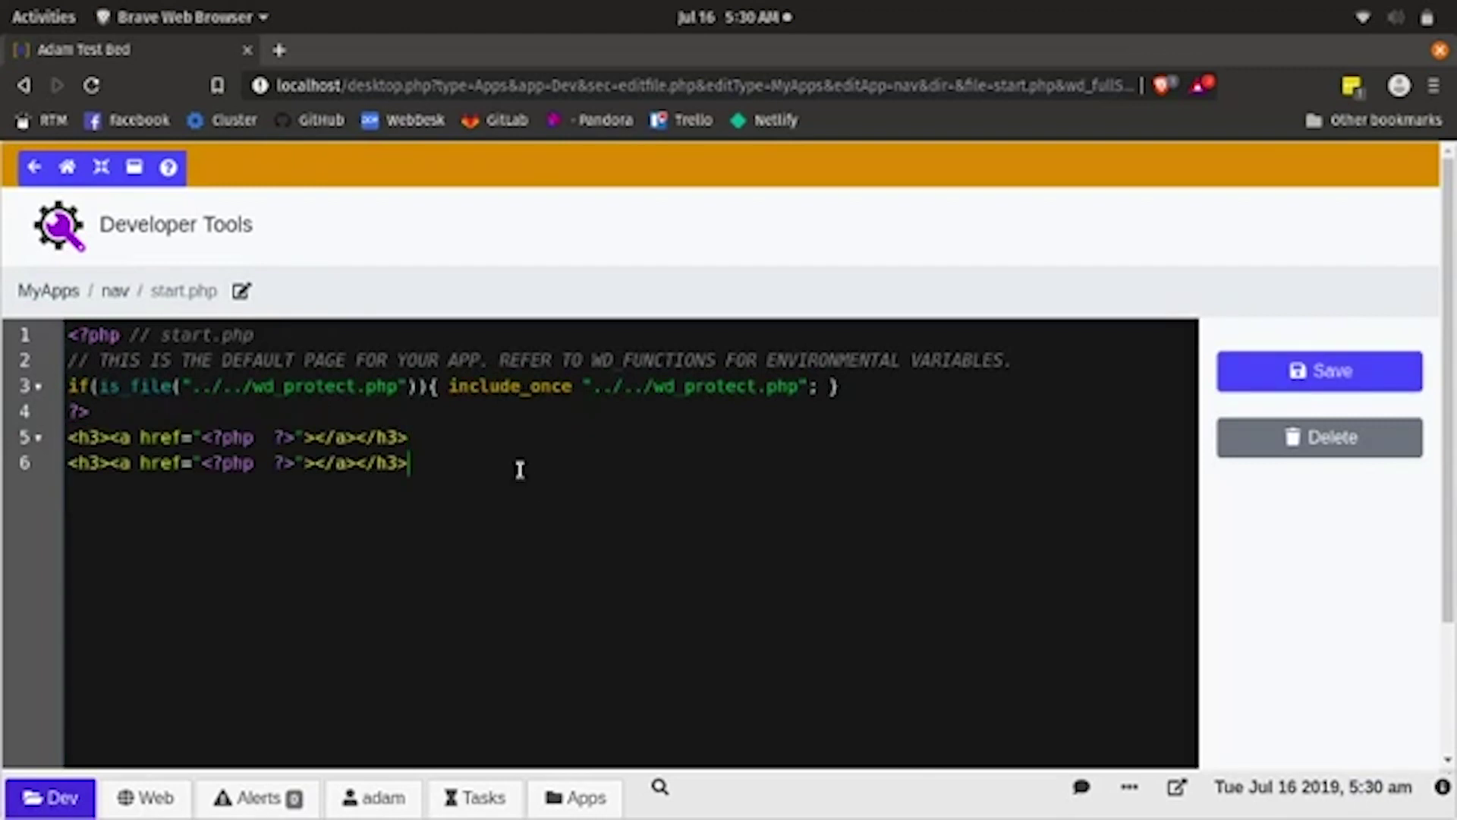
- Label the line 5 link Dev and the line 6 link Pages
left_click(316, 438)
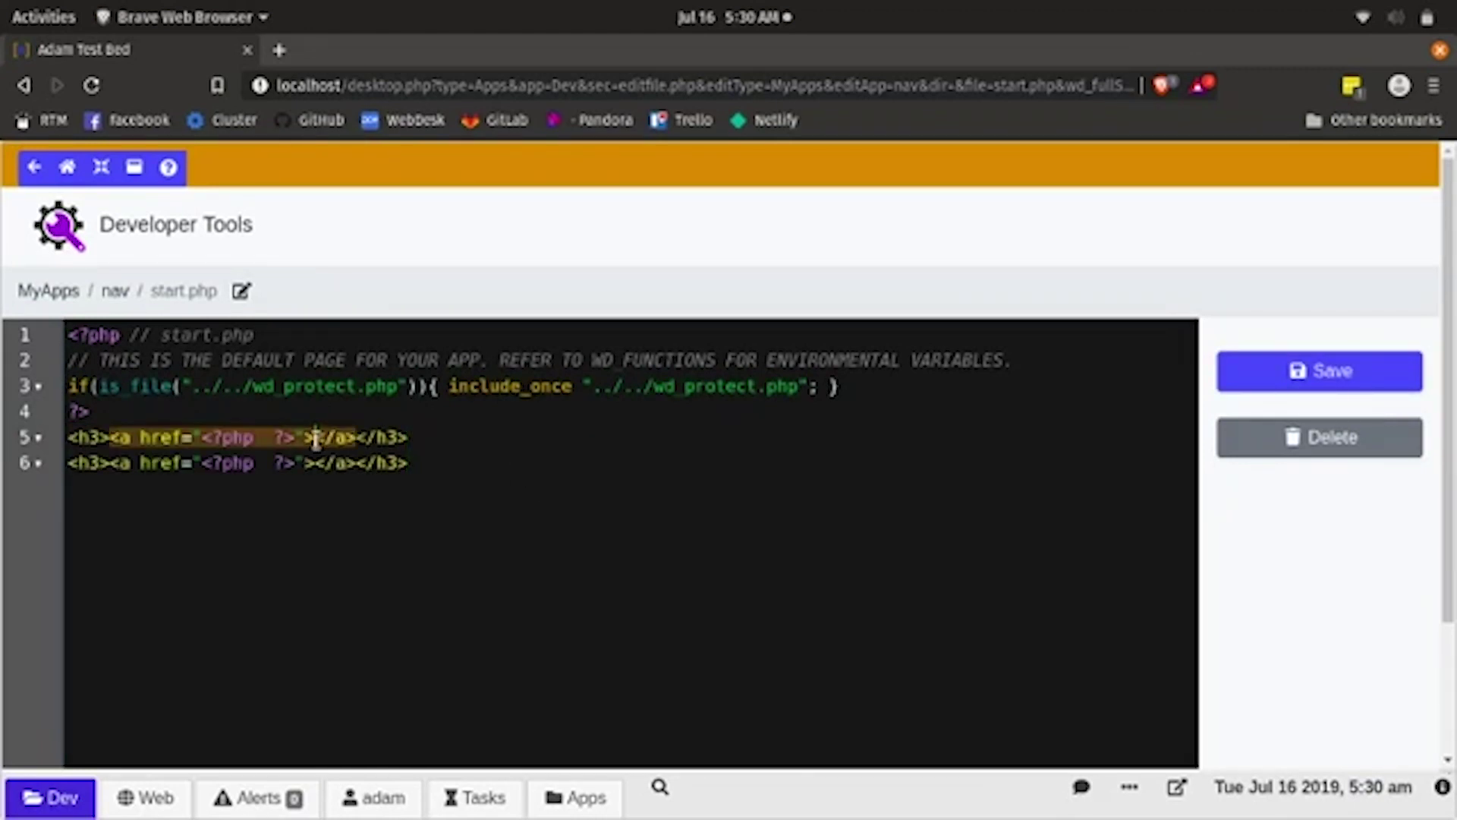
type("De")
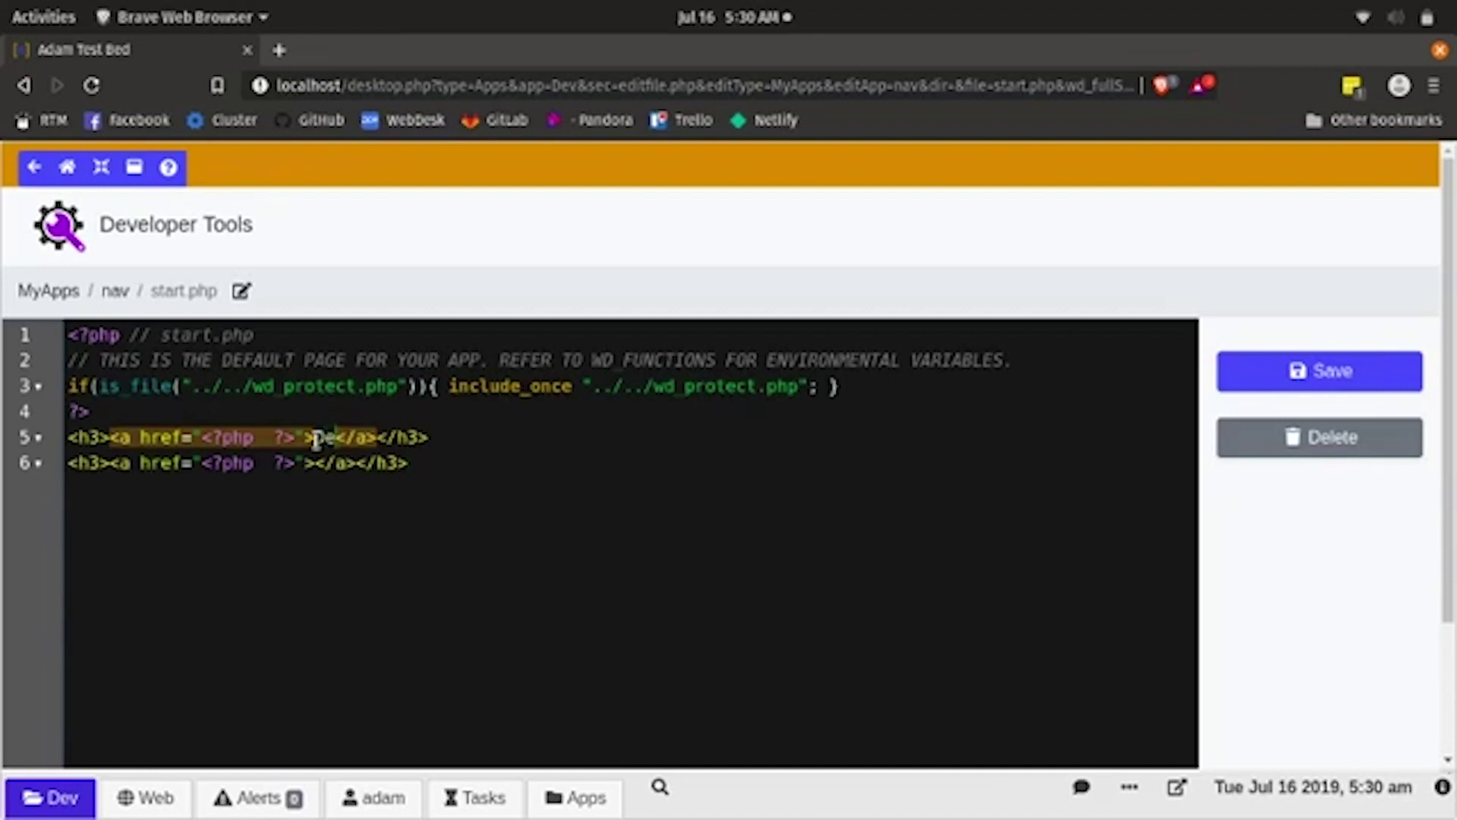
type("v")
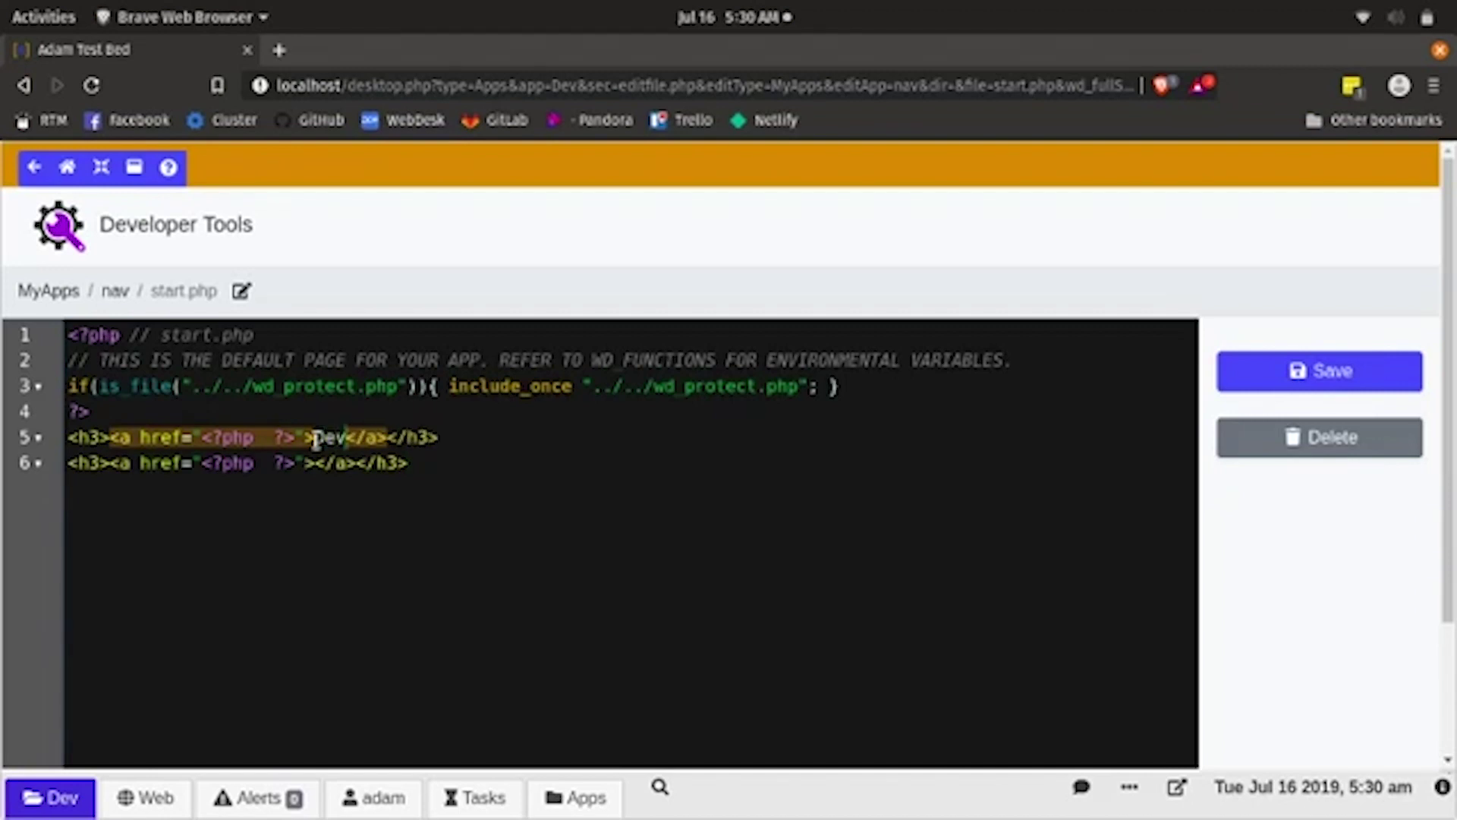
left_click(316, 462)
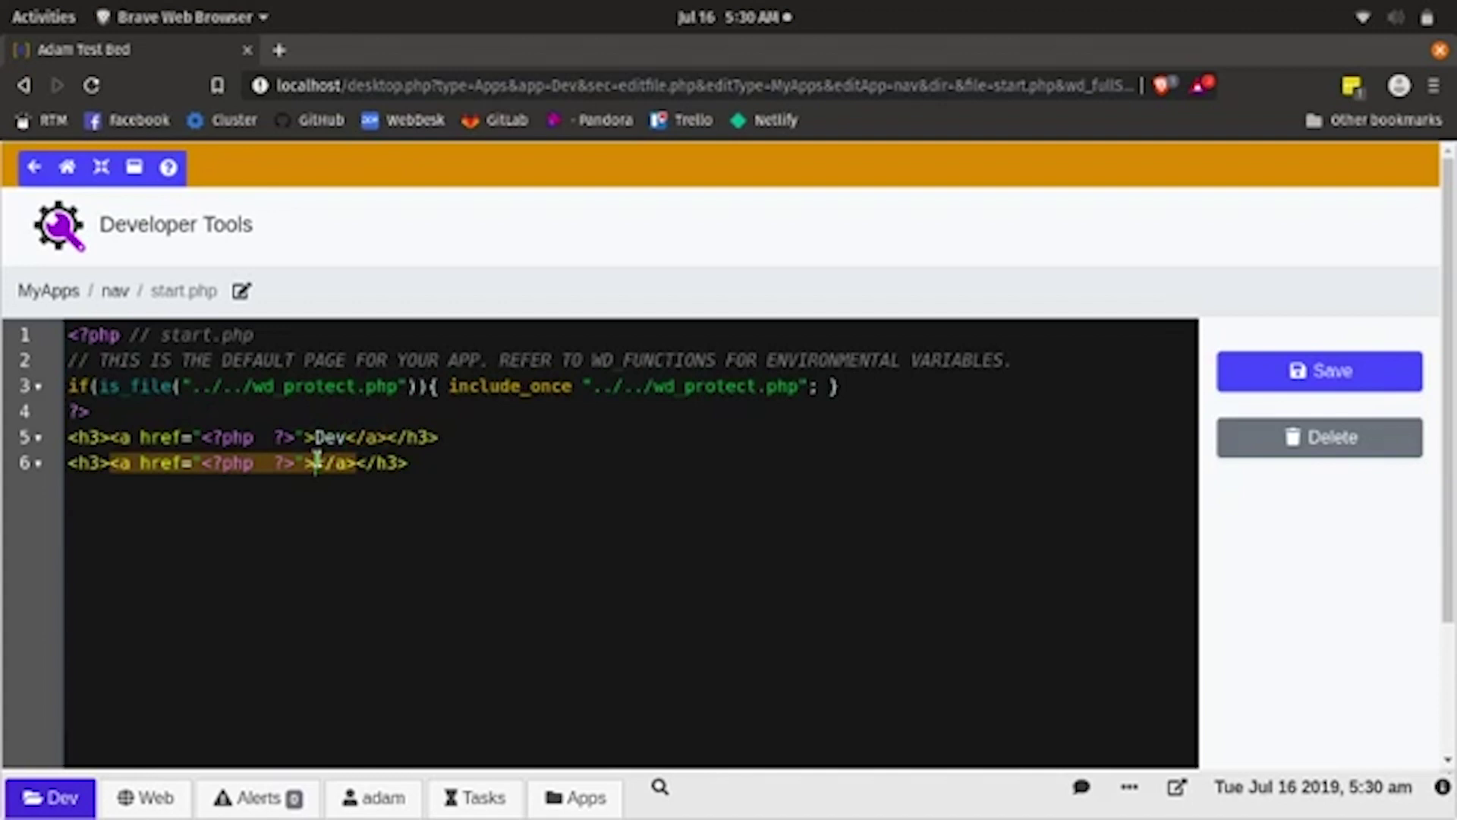
type("Pages")
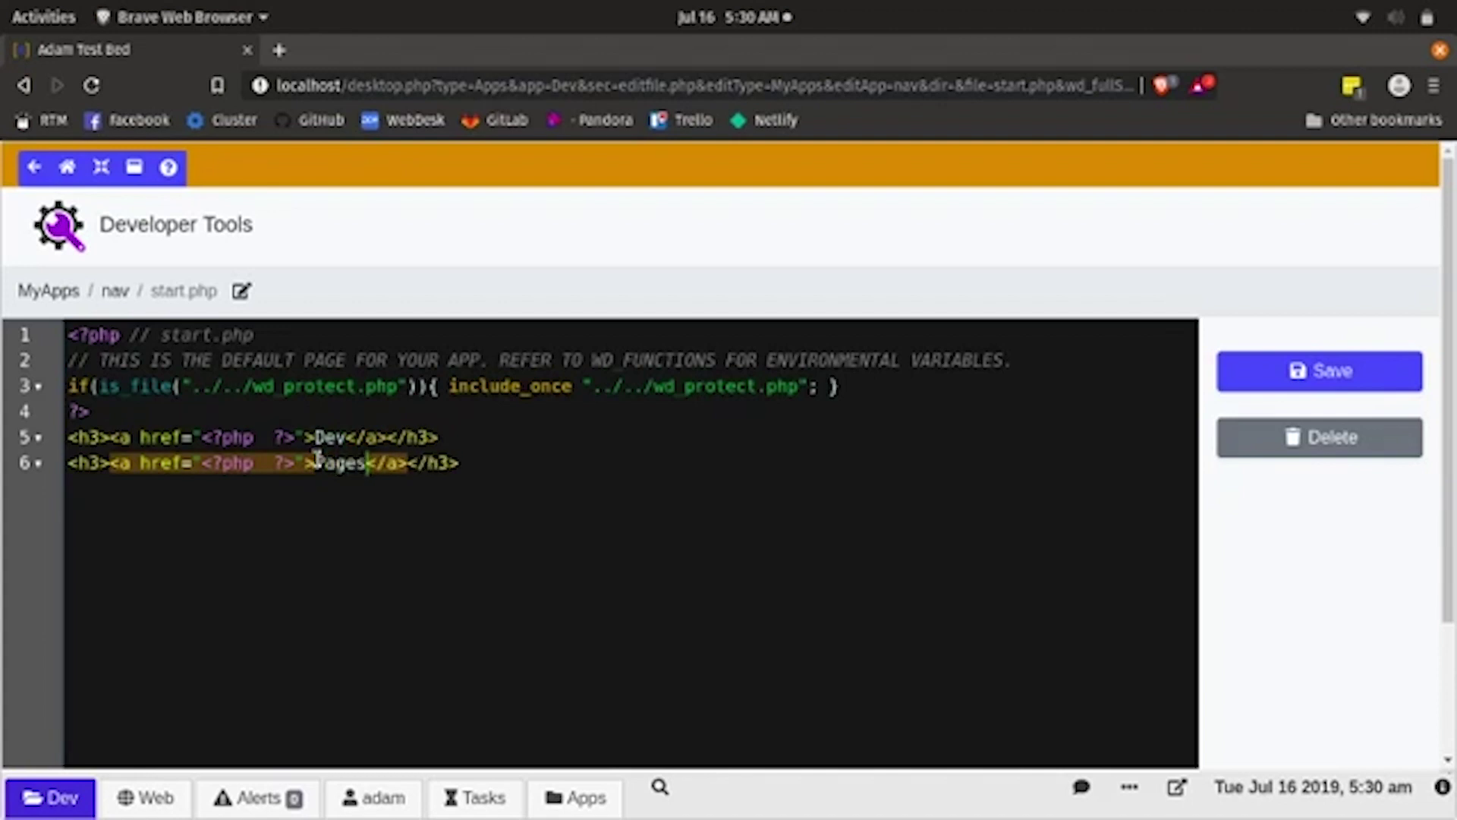
left_click(262, 438)
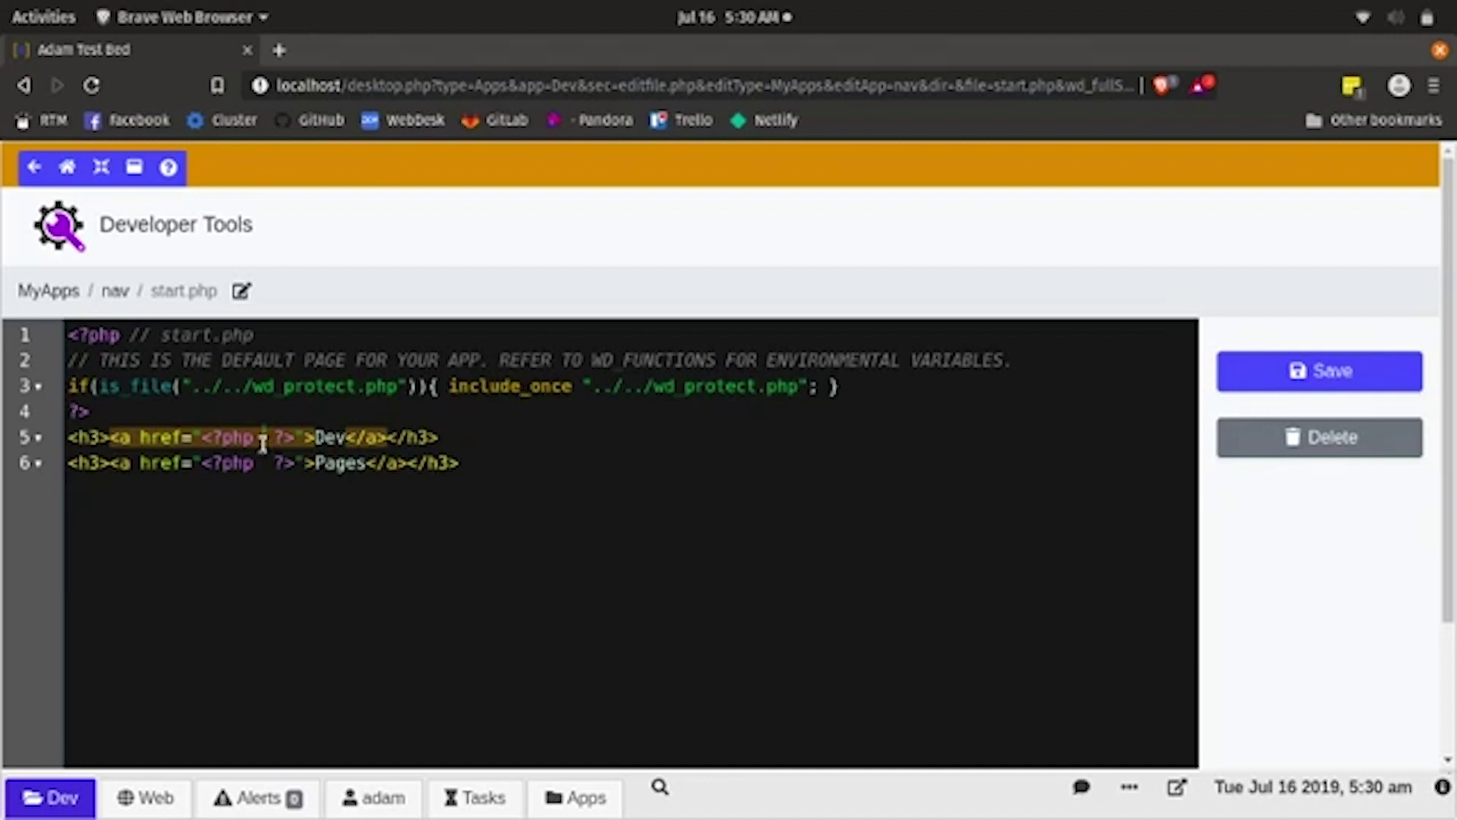
- Fill line 5's href PHP block with wd_url('Apps', 'Dev', 'start.php', '')
type("e")
type("d")
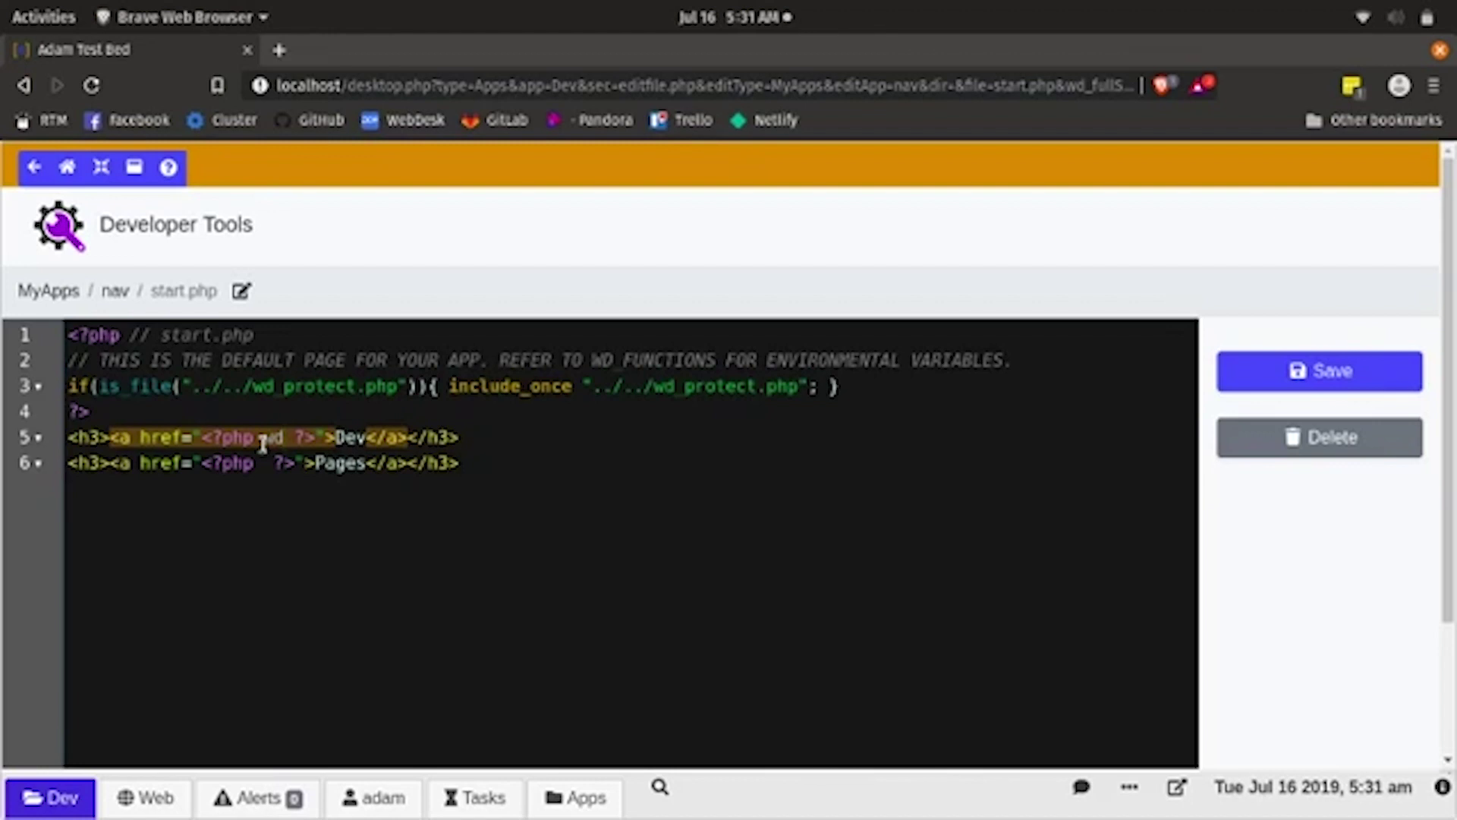
type(" url(")
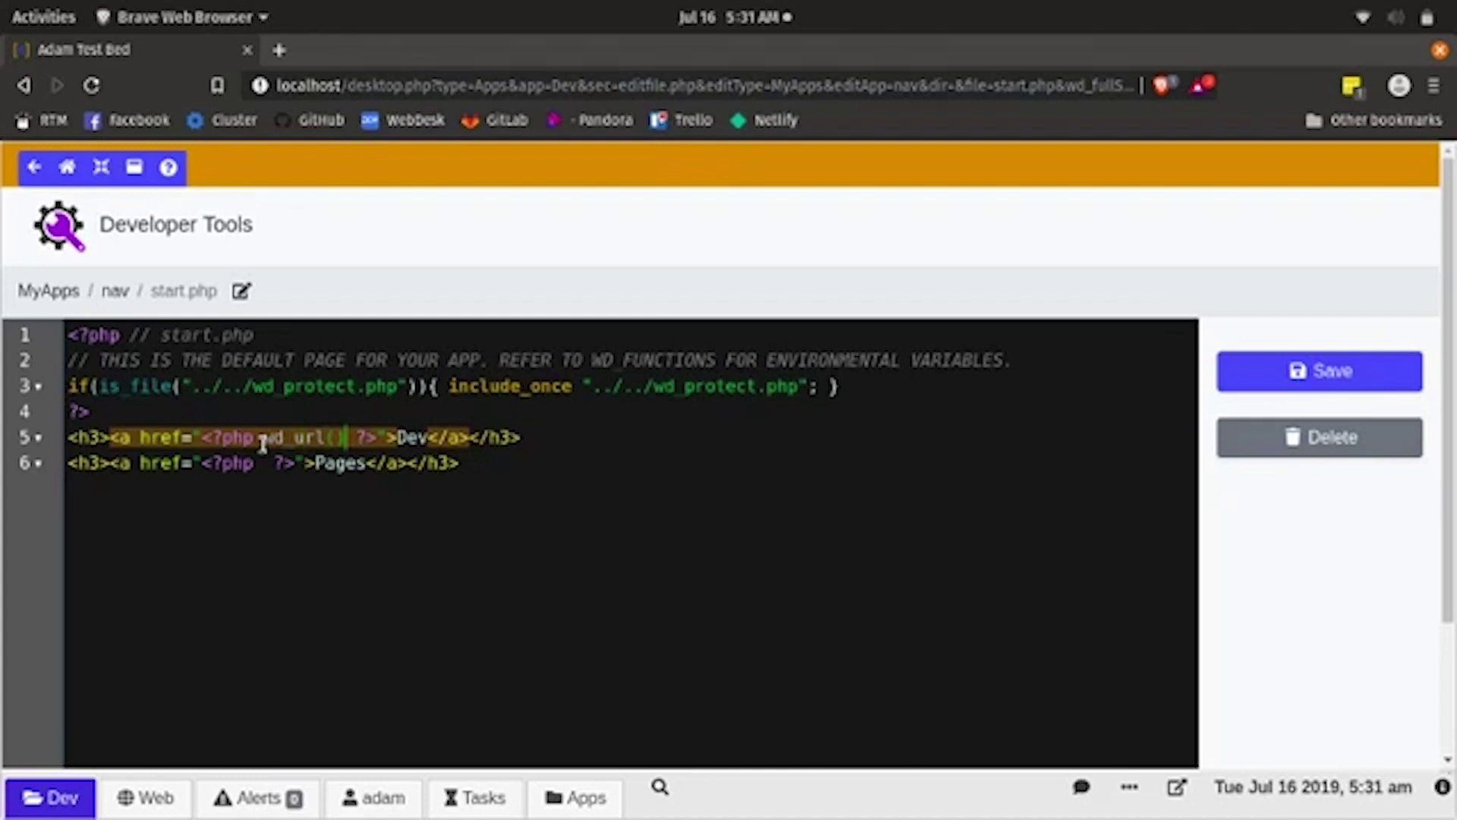
type(");")
key("Left")
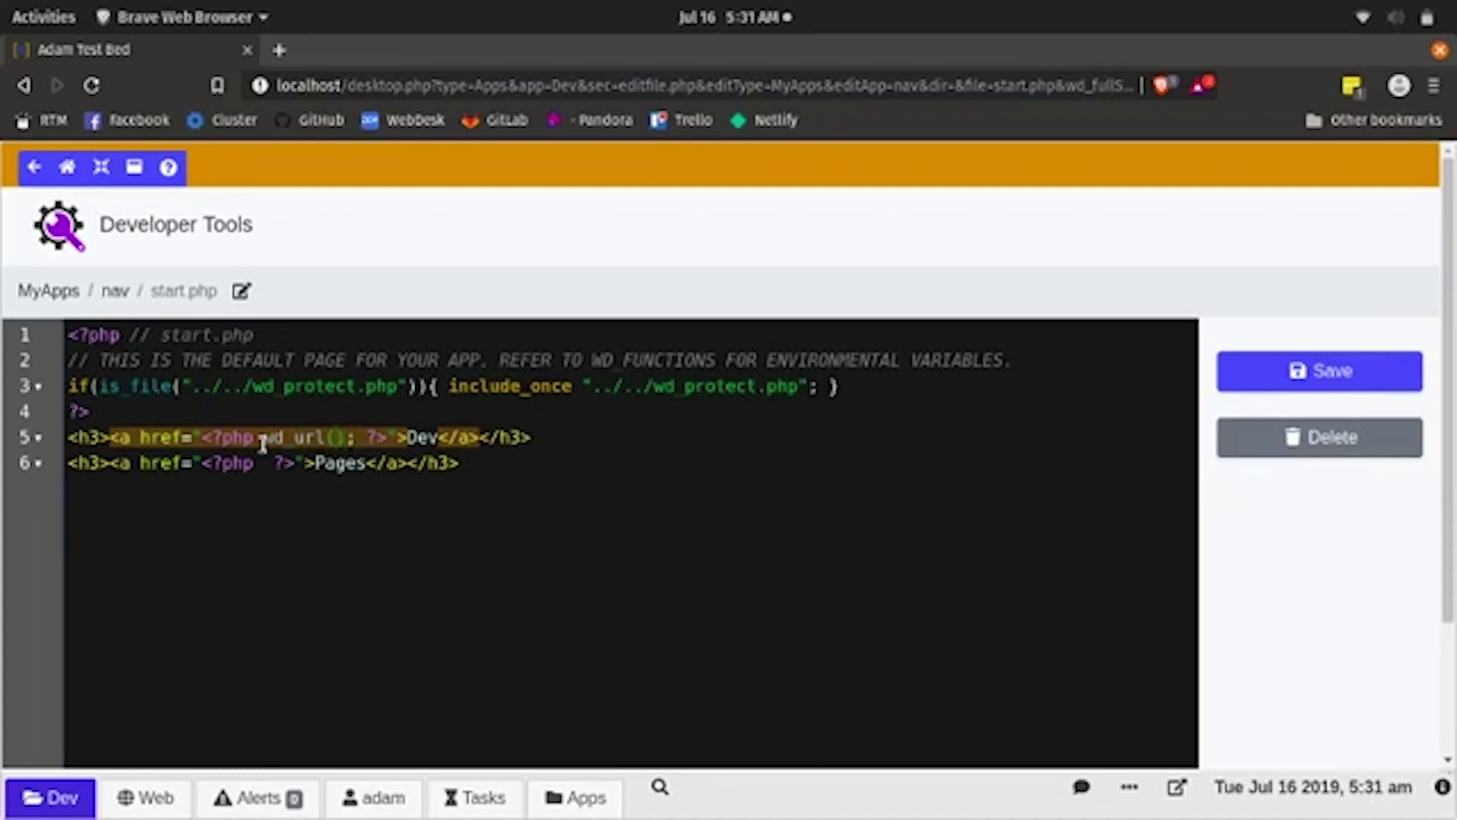
type("$")
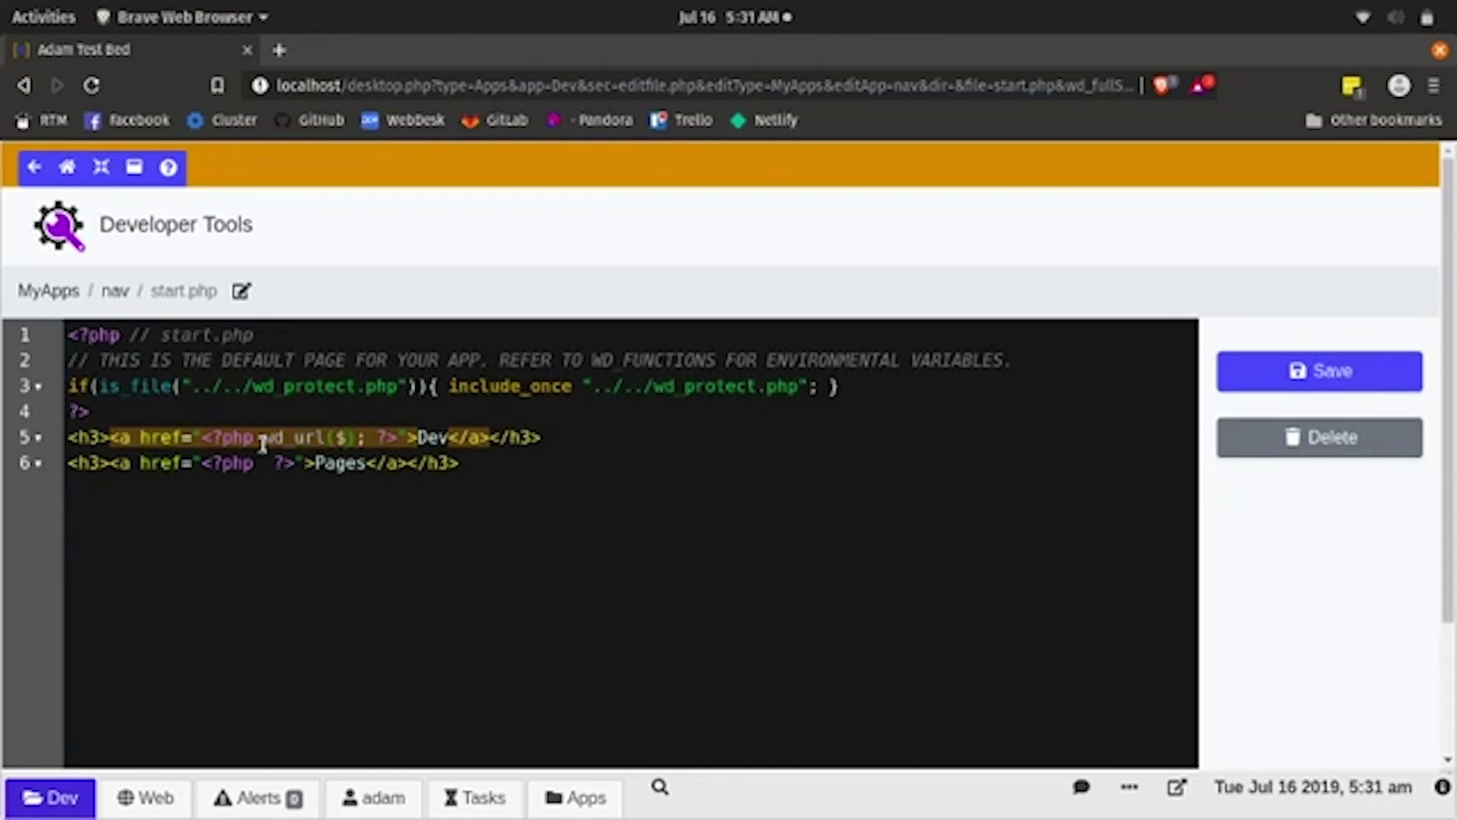
key("BackSpace")
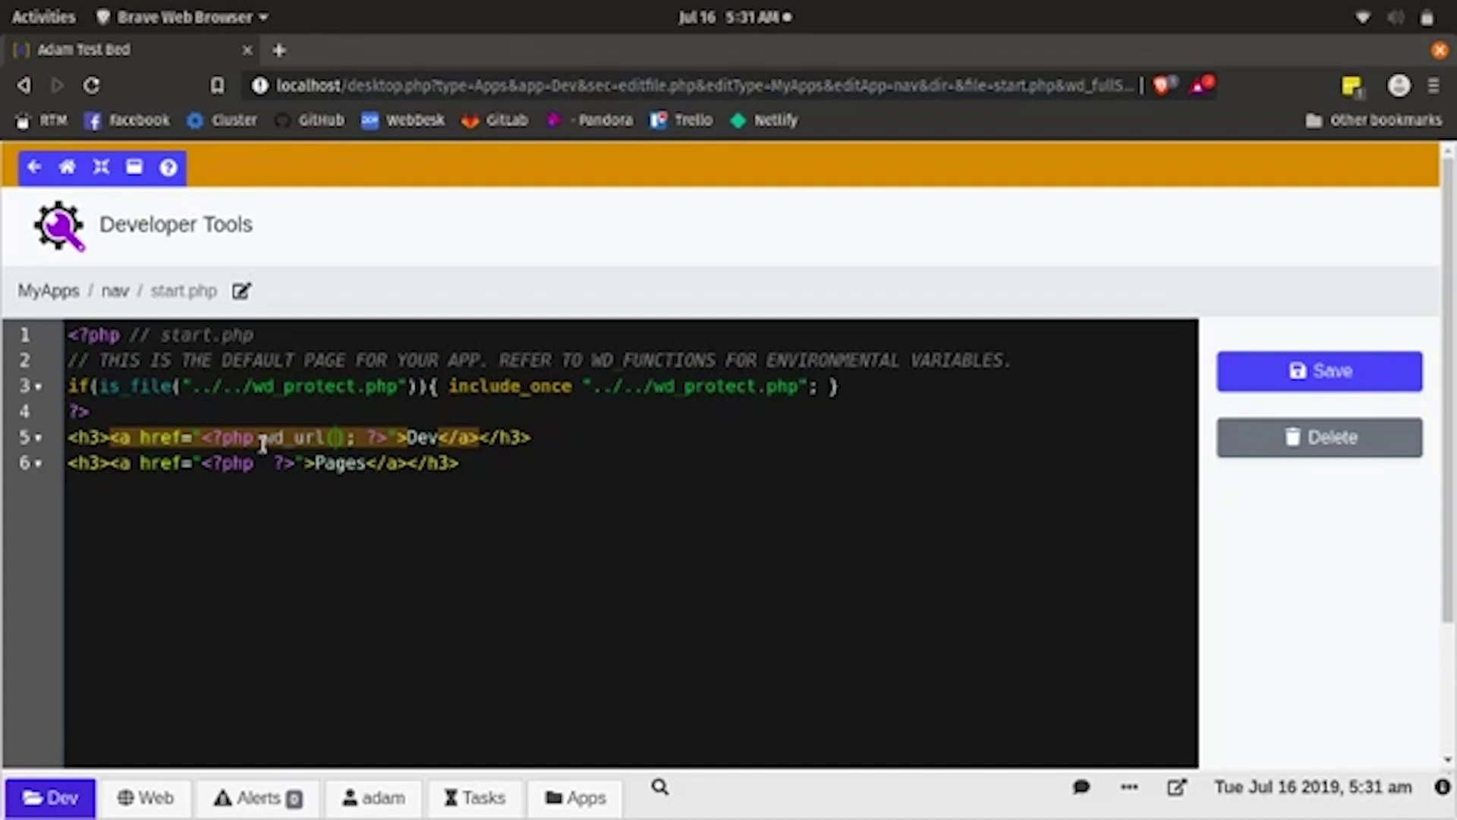
type("'")
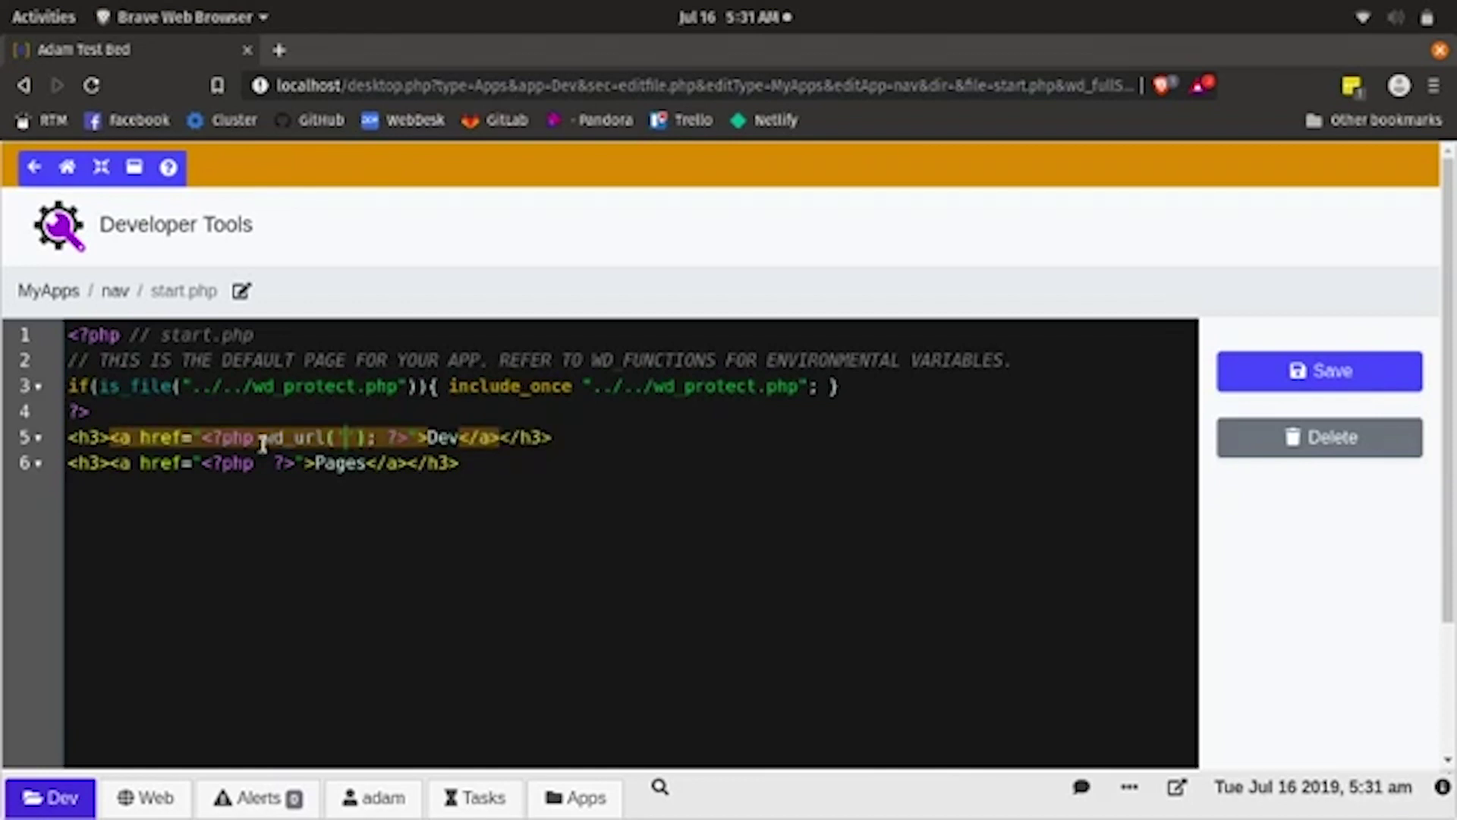
type("/")
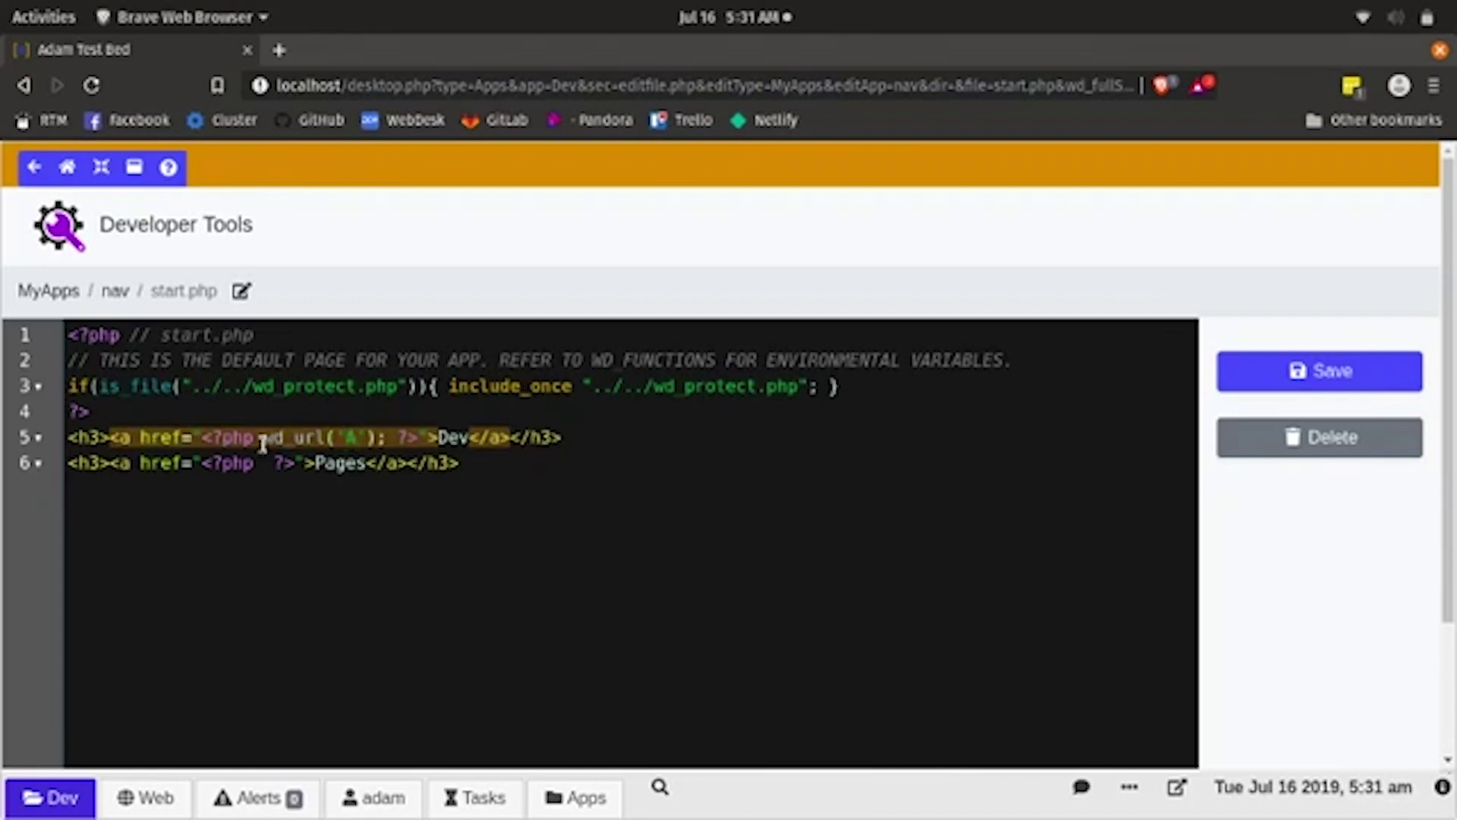
type("pps")
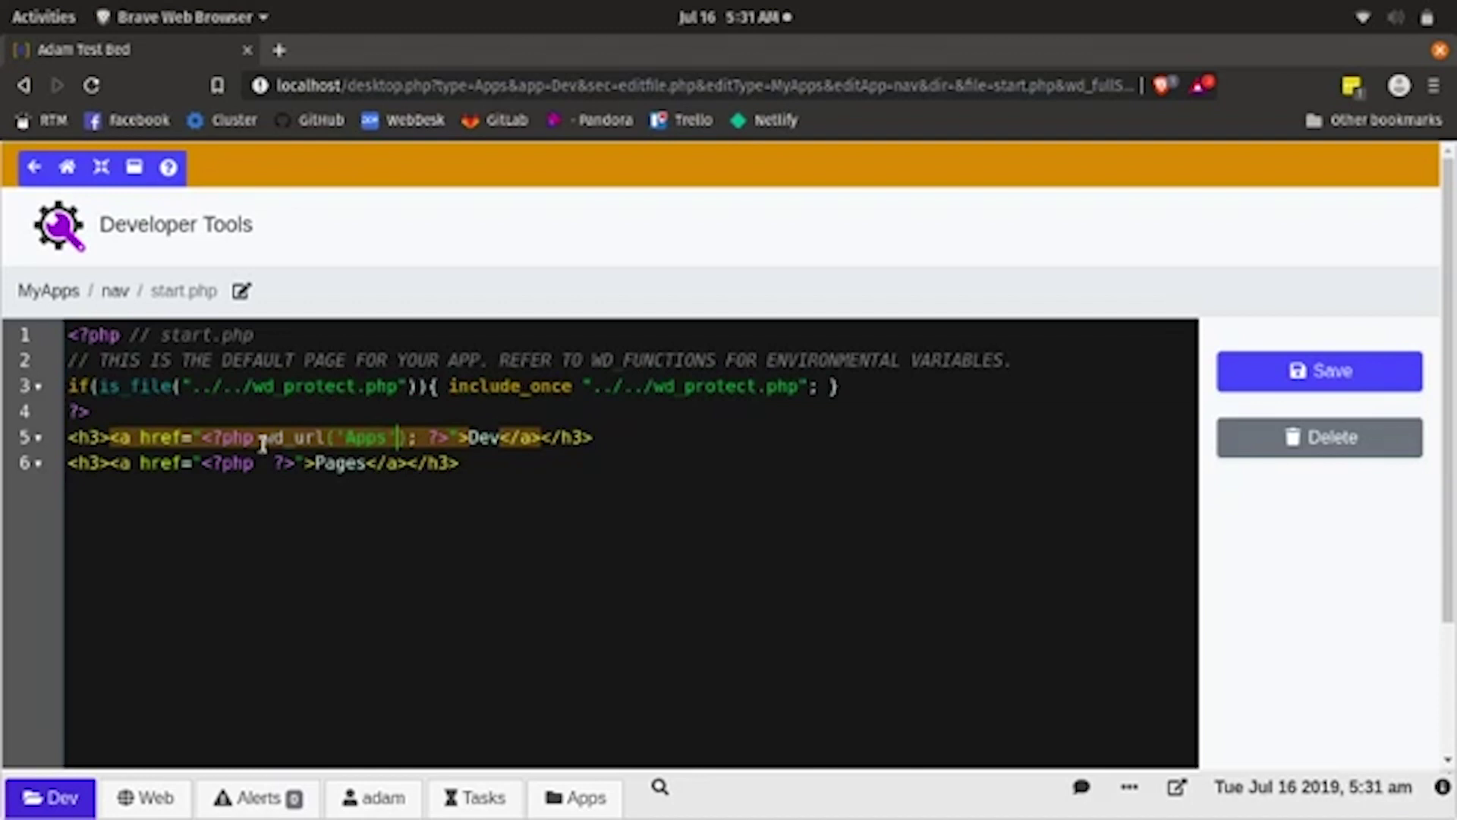
type(",")
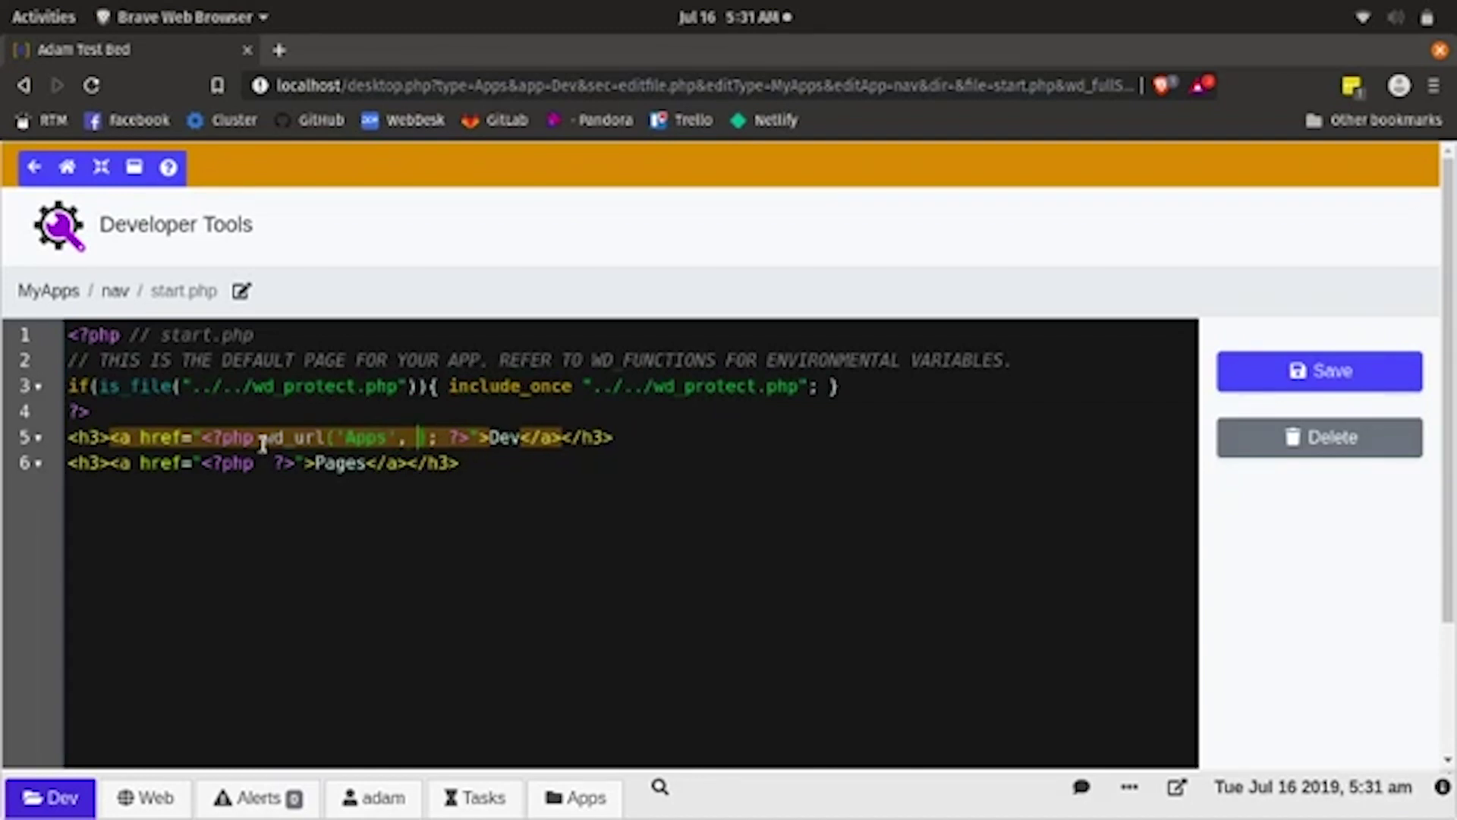
type(" ''")
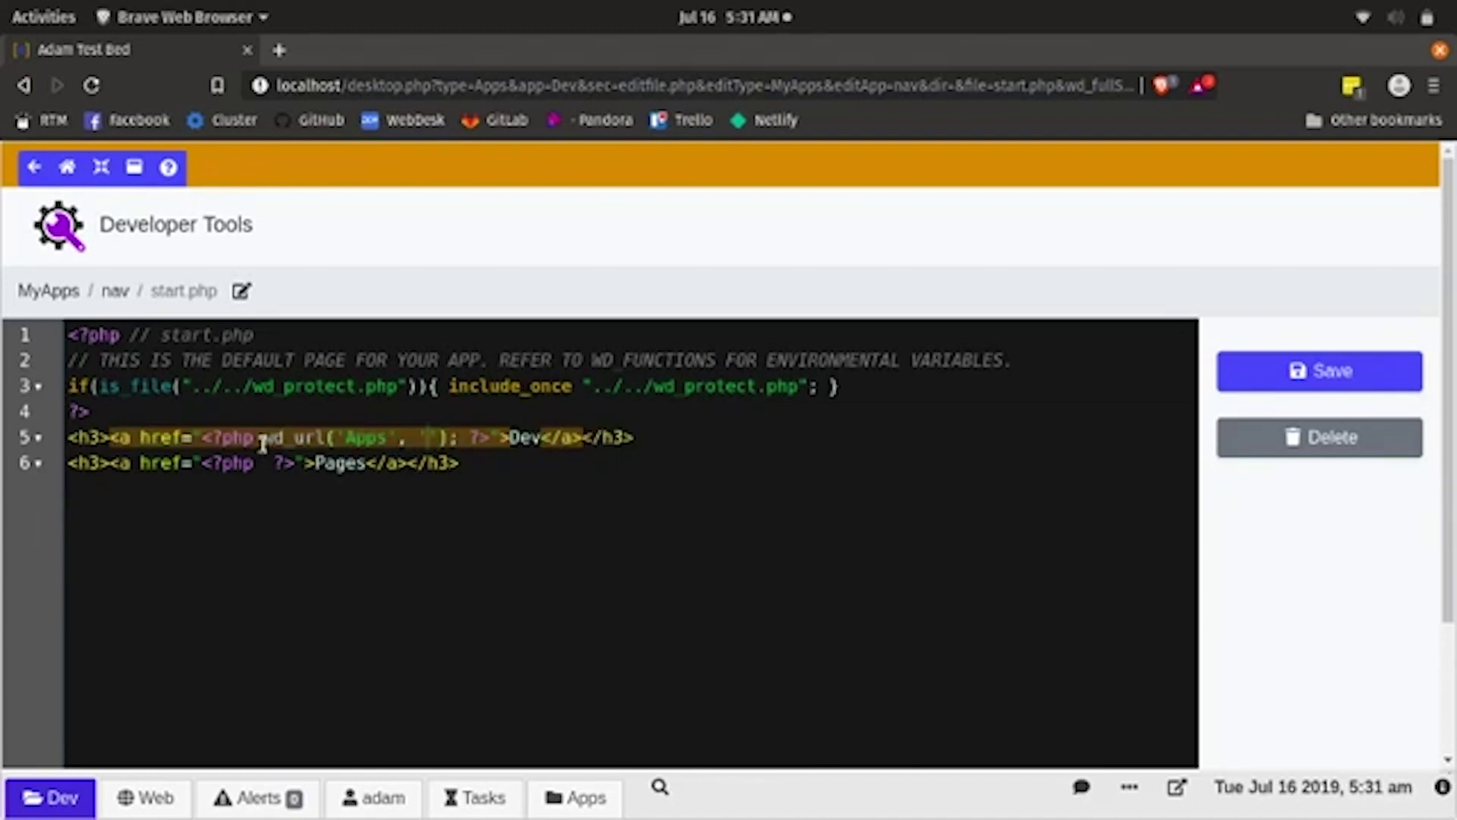
type("Dev")
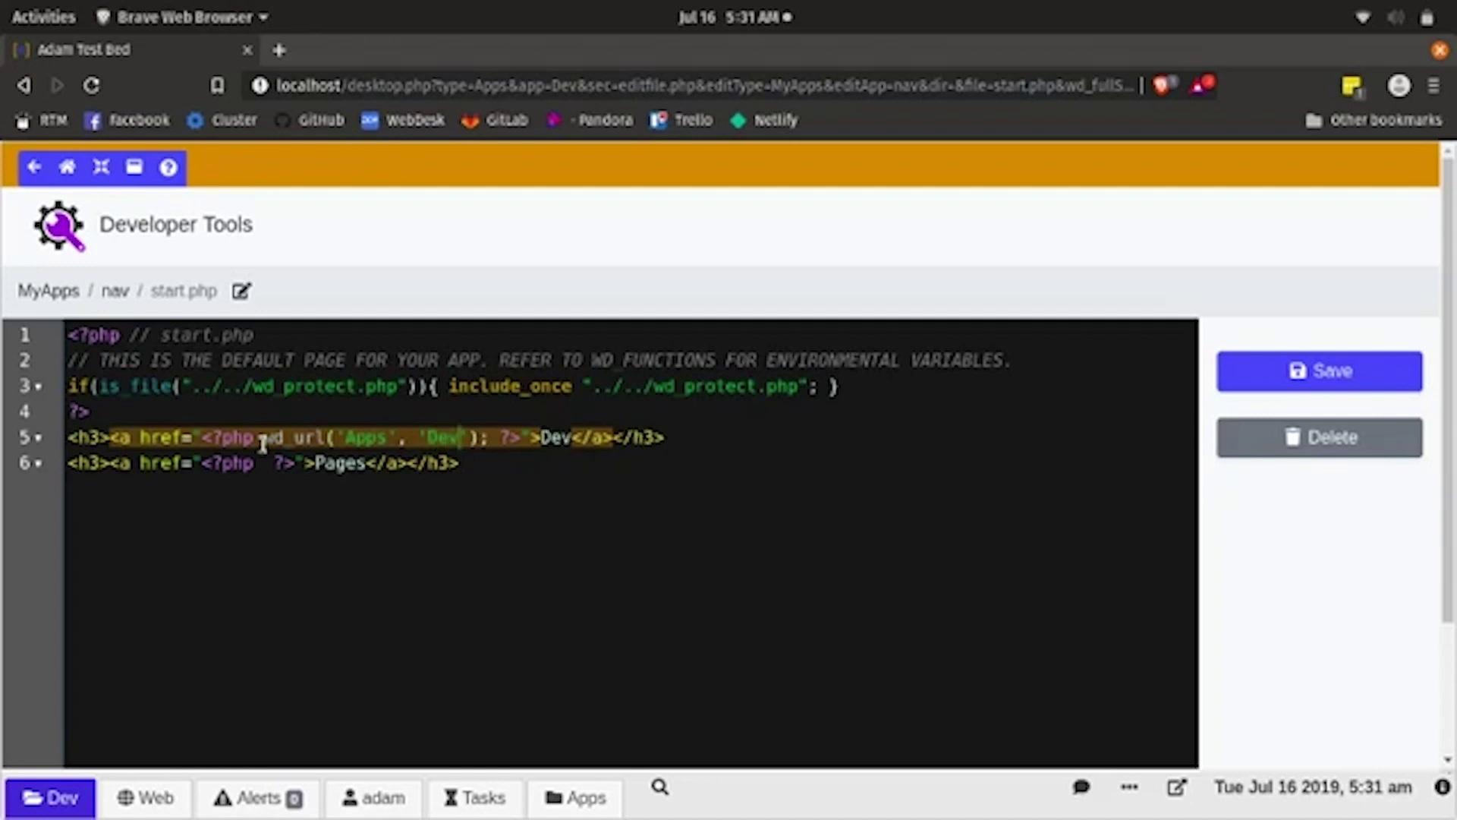
key("Right")
type(", ")
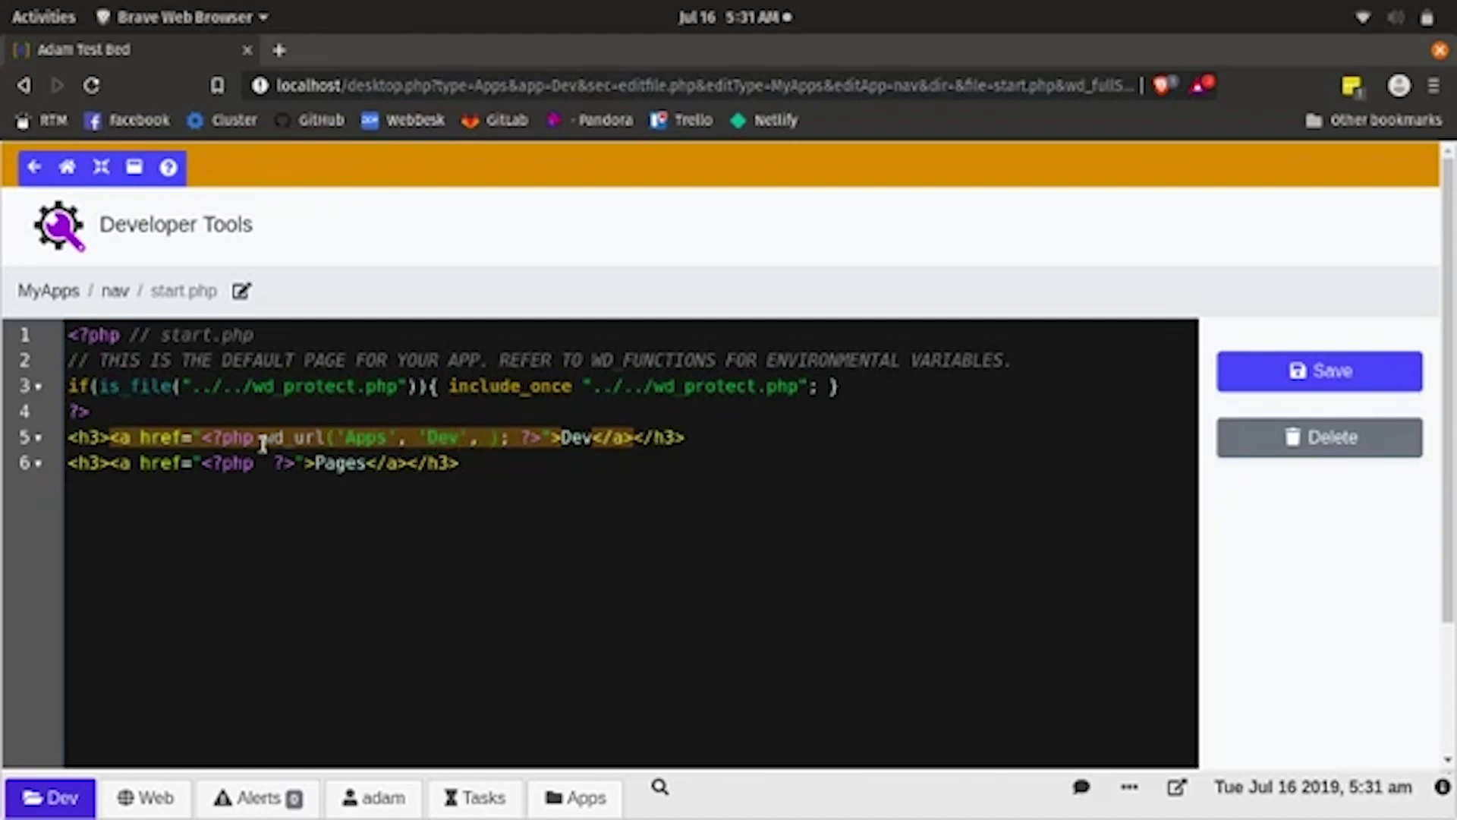
type("'")
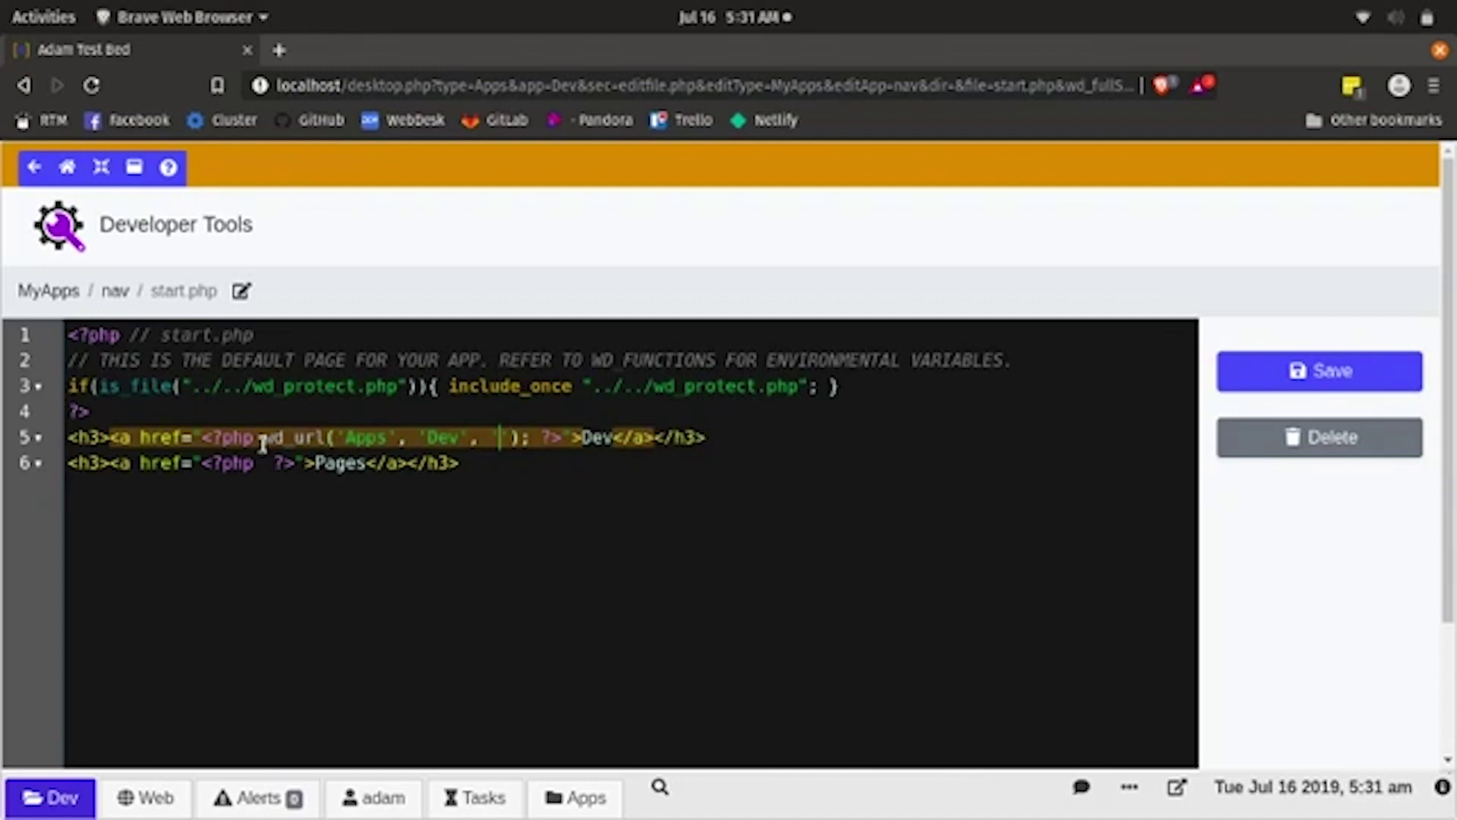
type("start.")
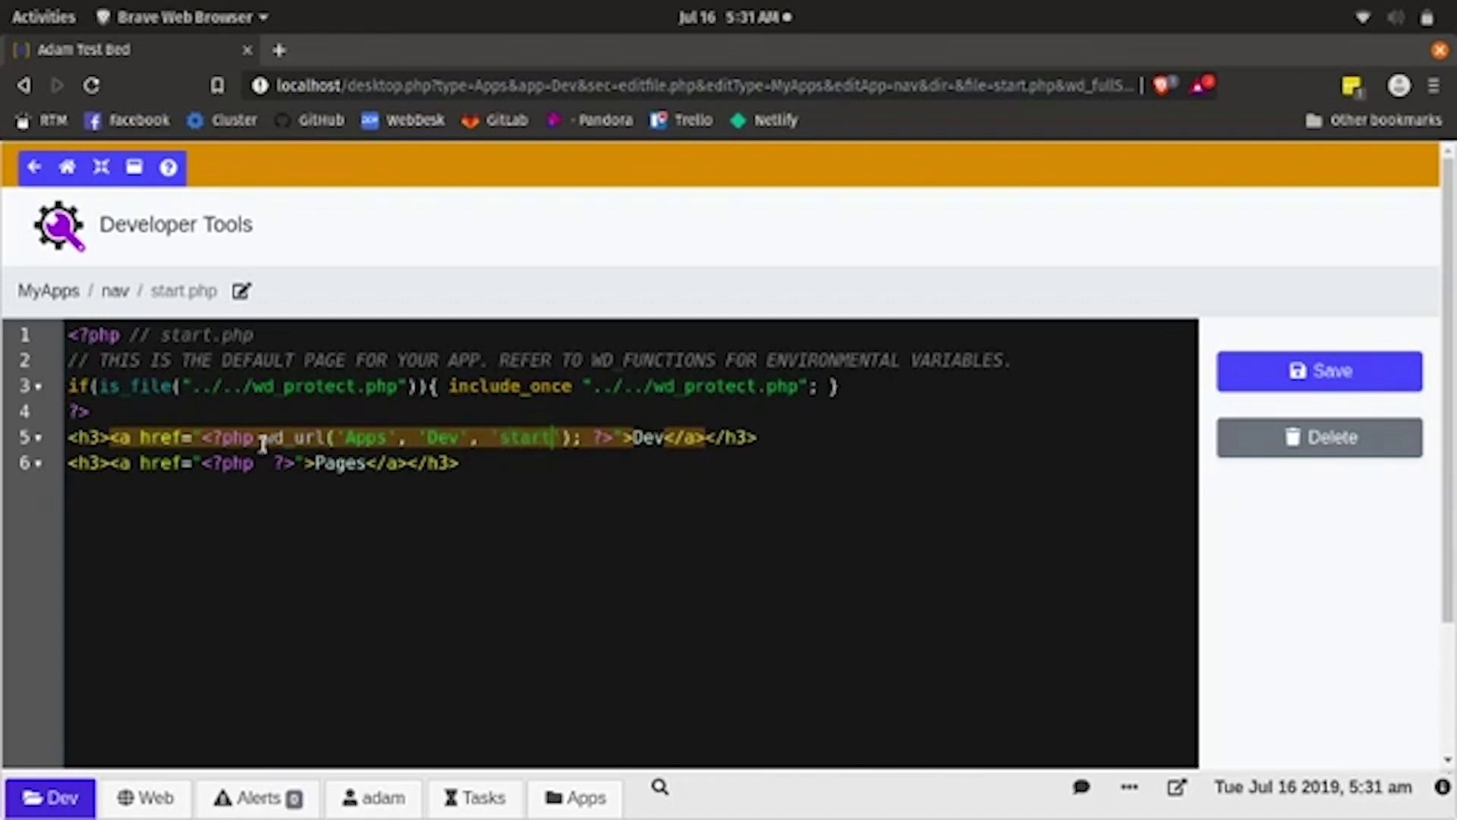
type("php")
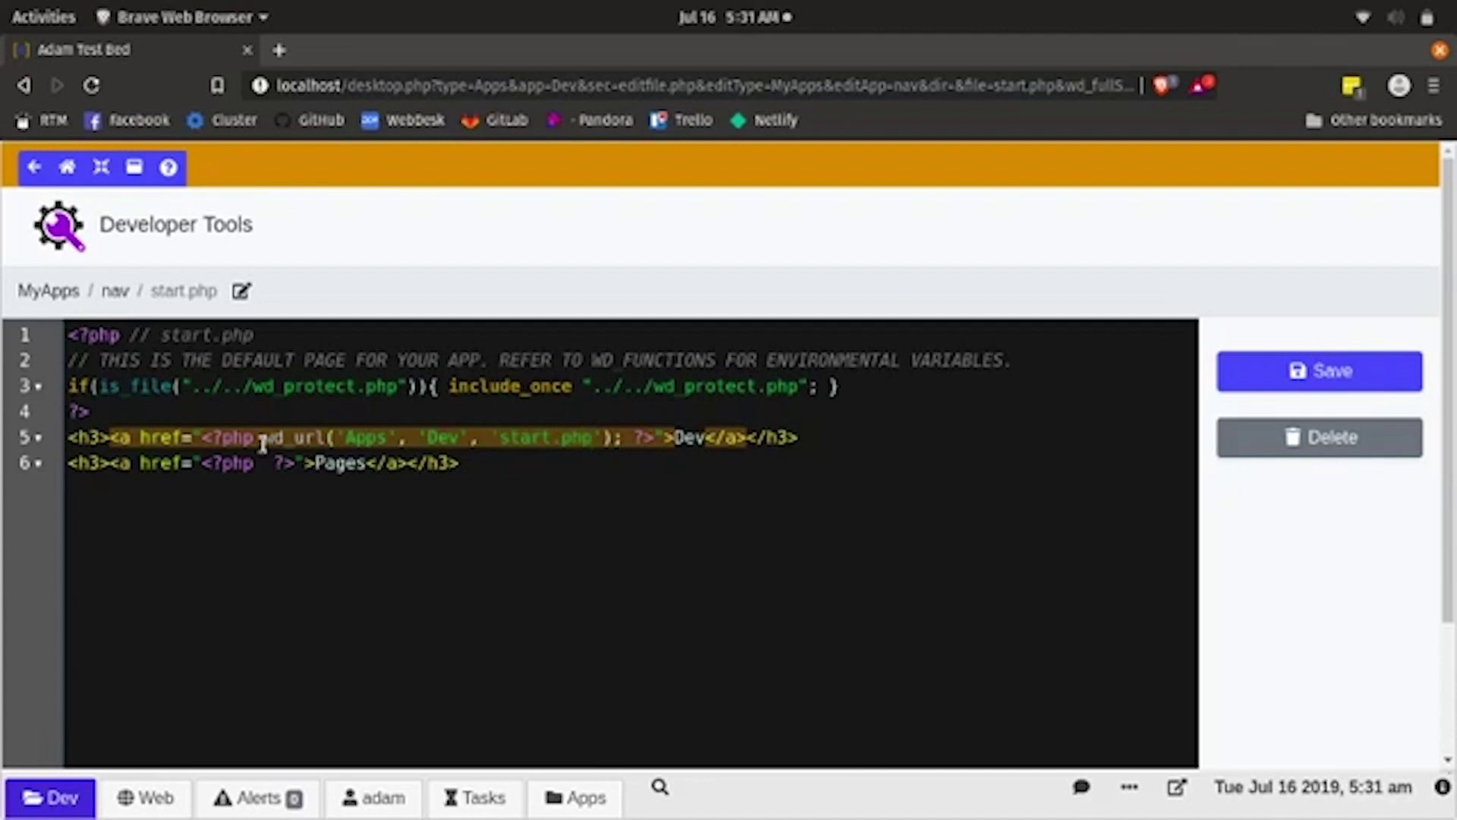
type("', ''")
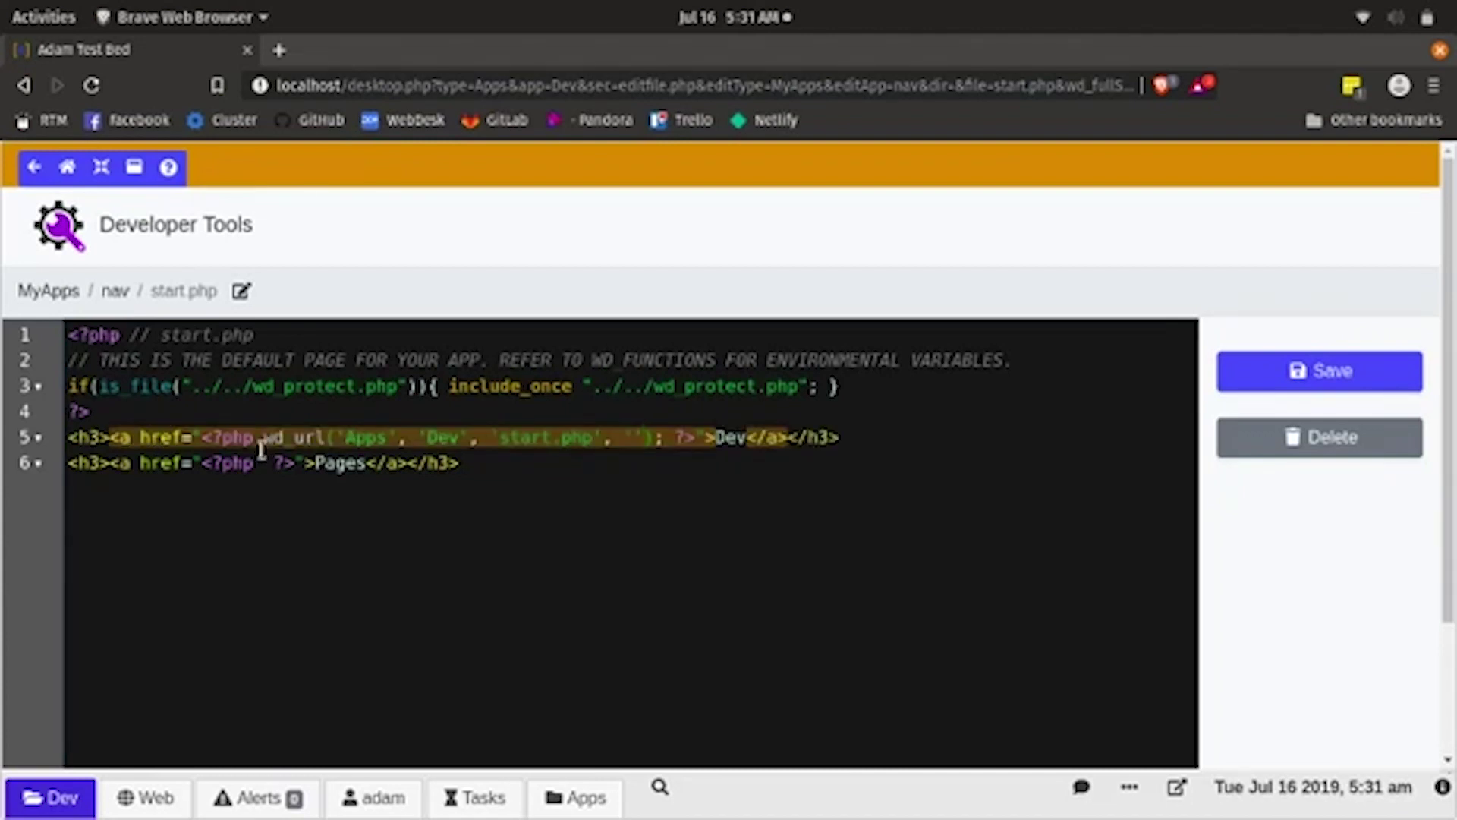
- Write wd_url('MyApps', 'Pages', 'start.php', '') into line 6's href PHP block
left_click(260, 463)
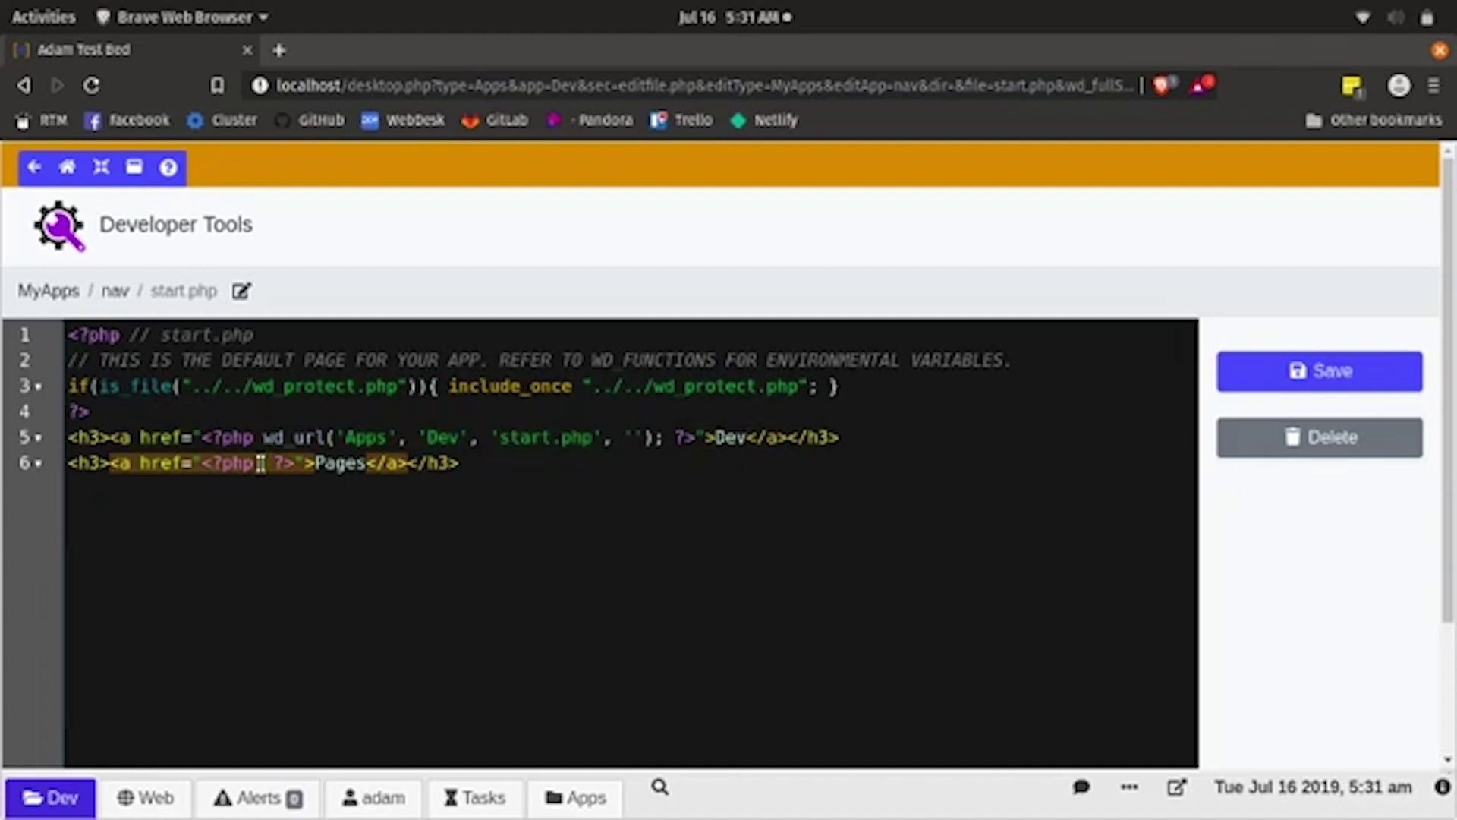
type("wd")
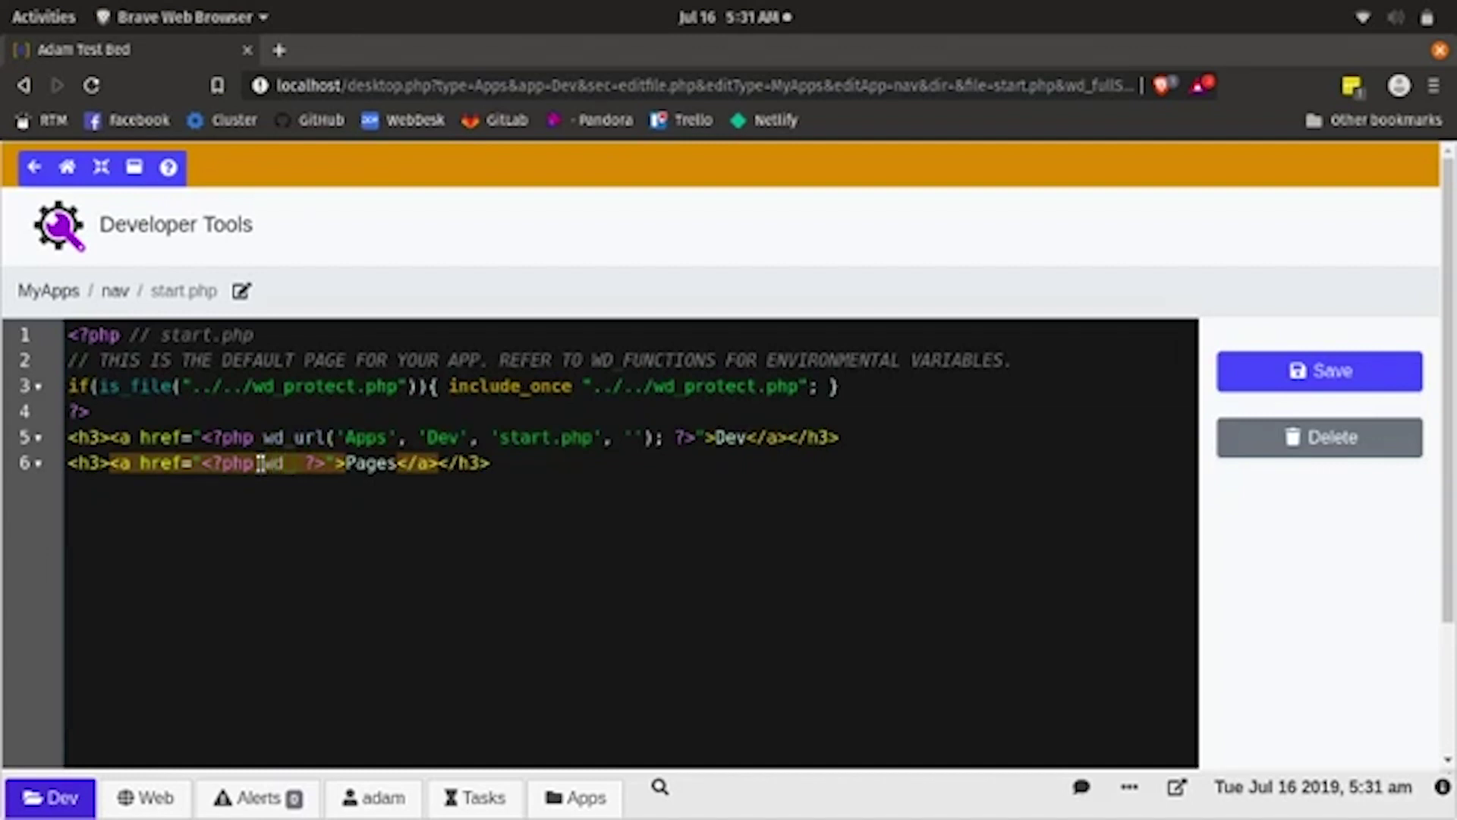
type("_url")
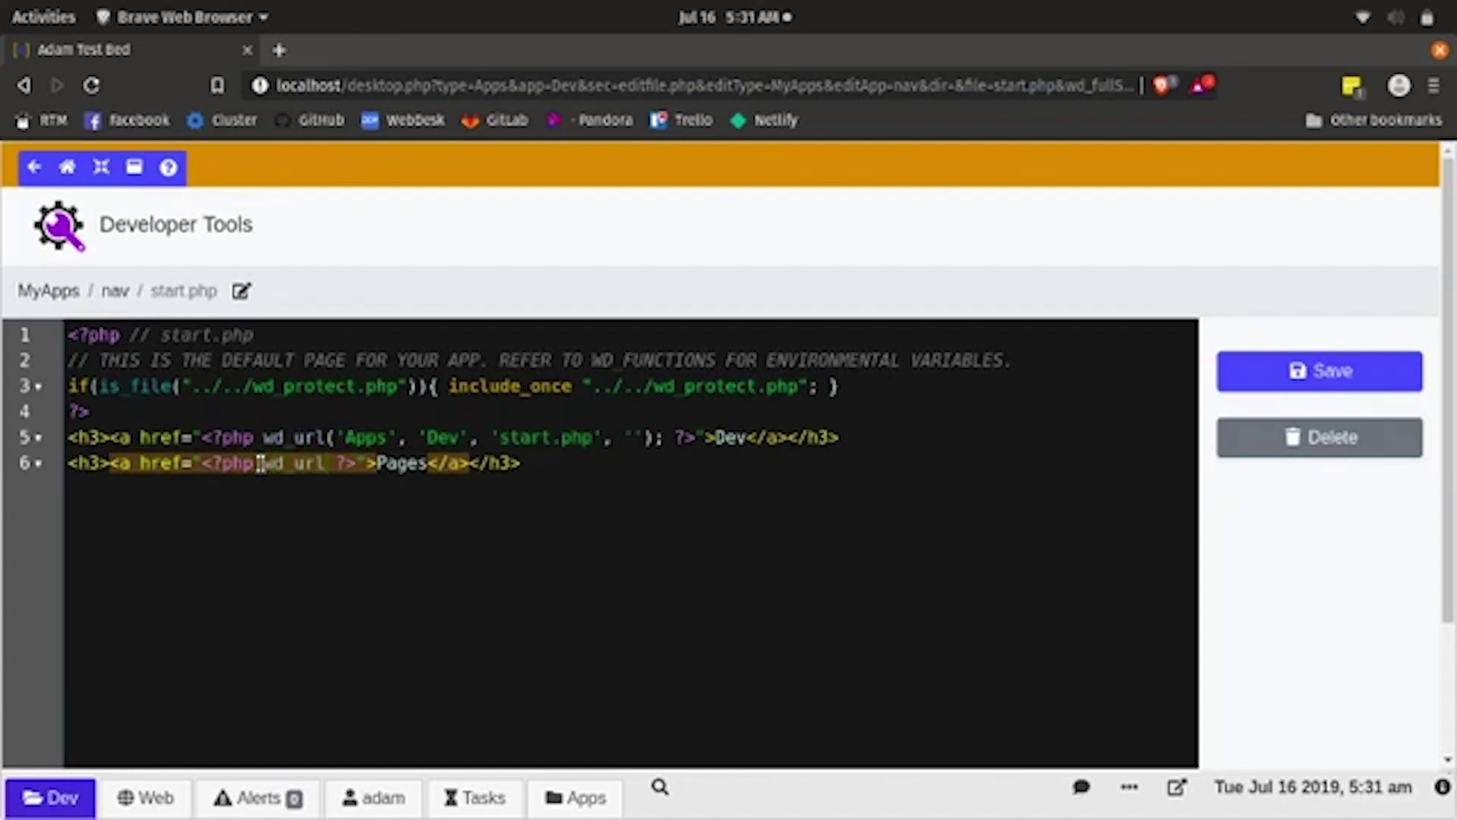
type("(")
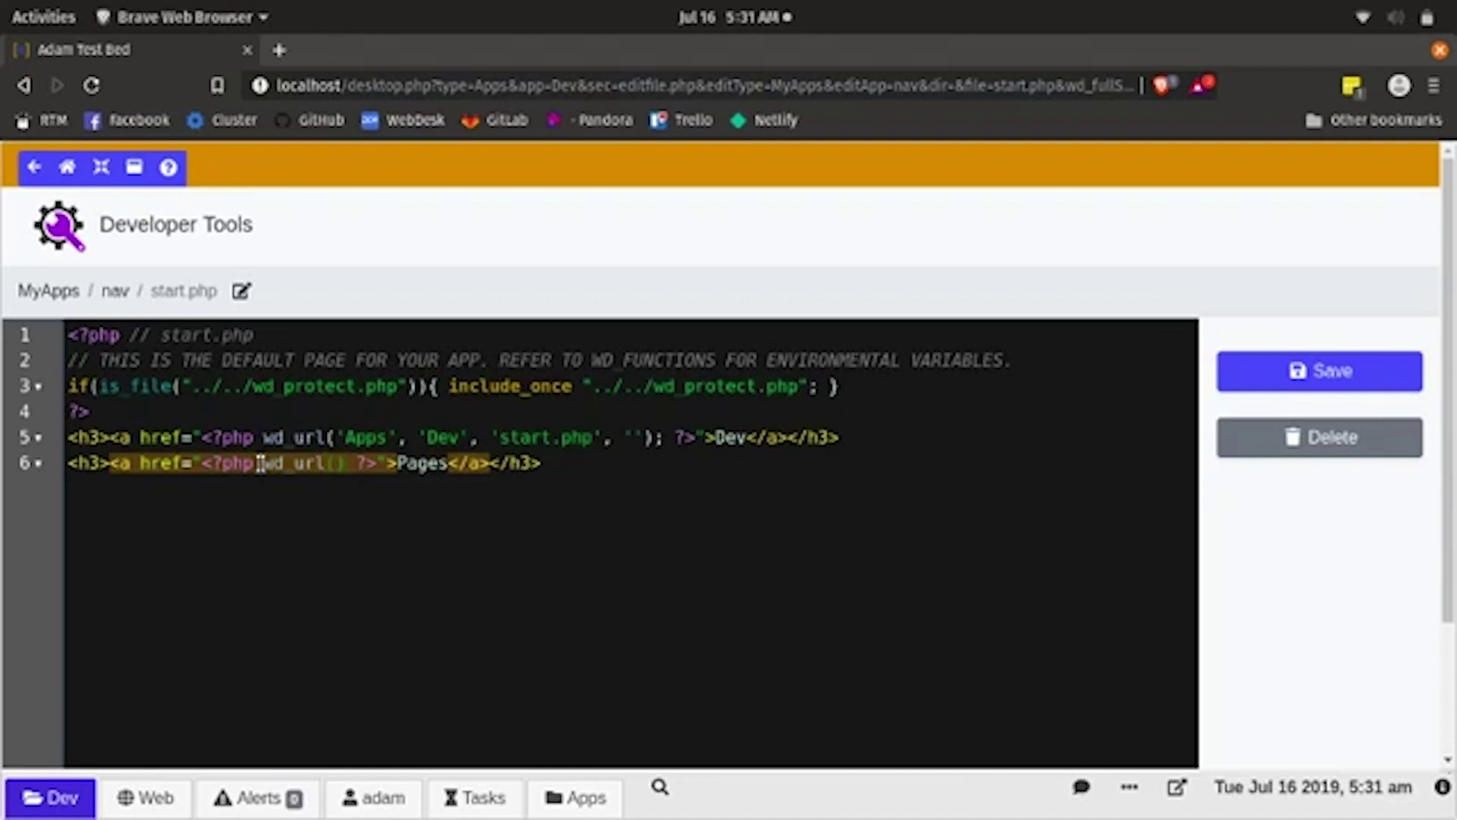
type("'")
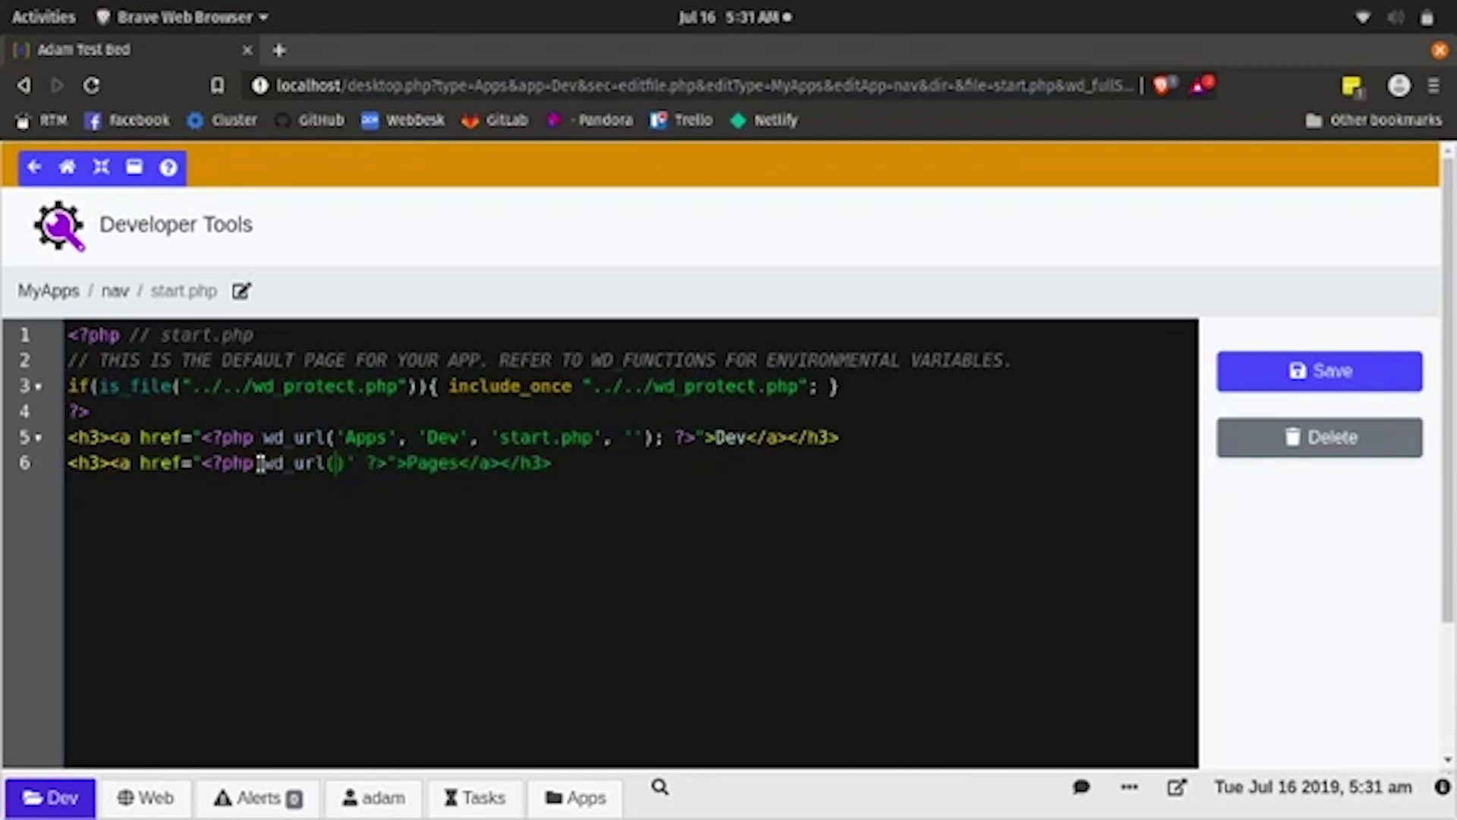
type("'My")
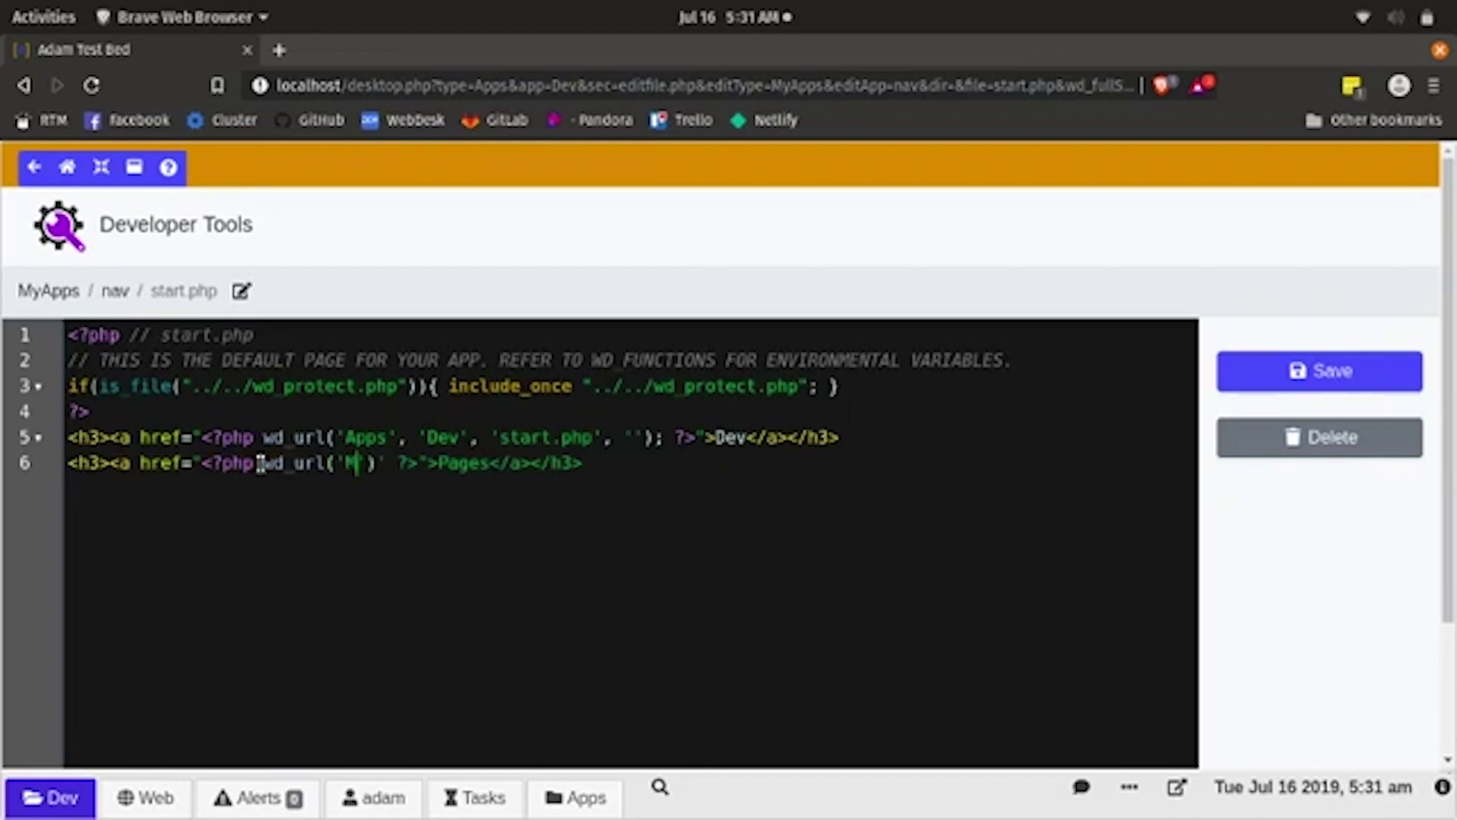
type("Apps")
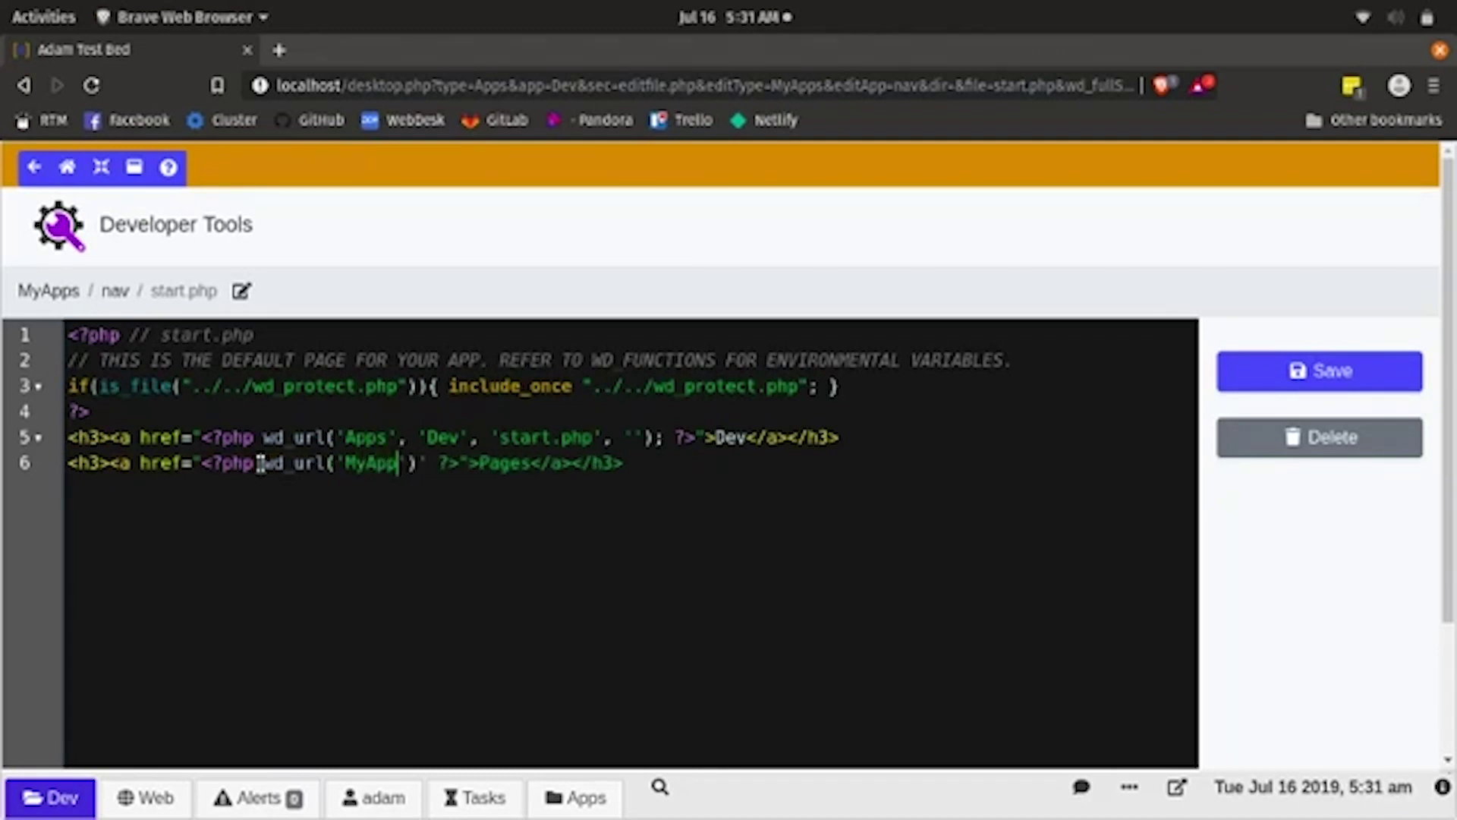
type("'")
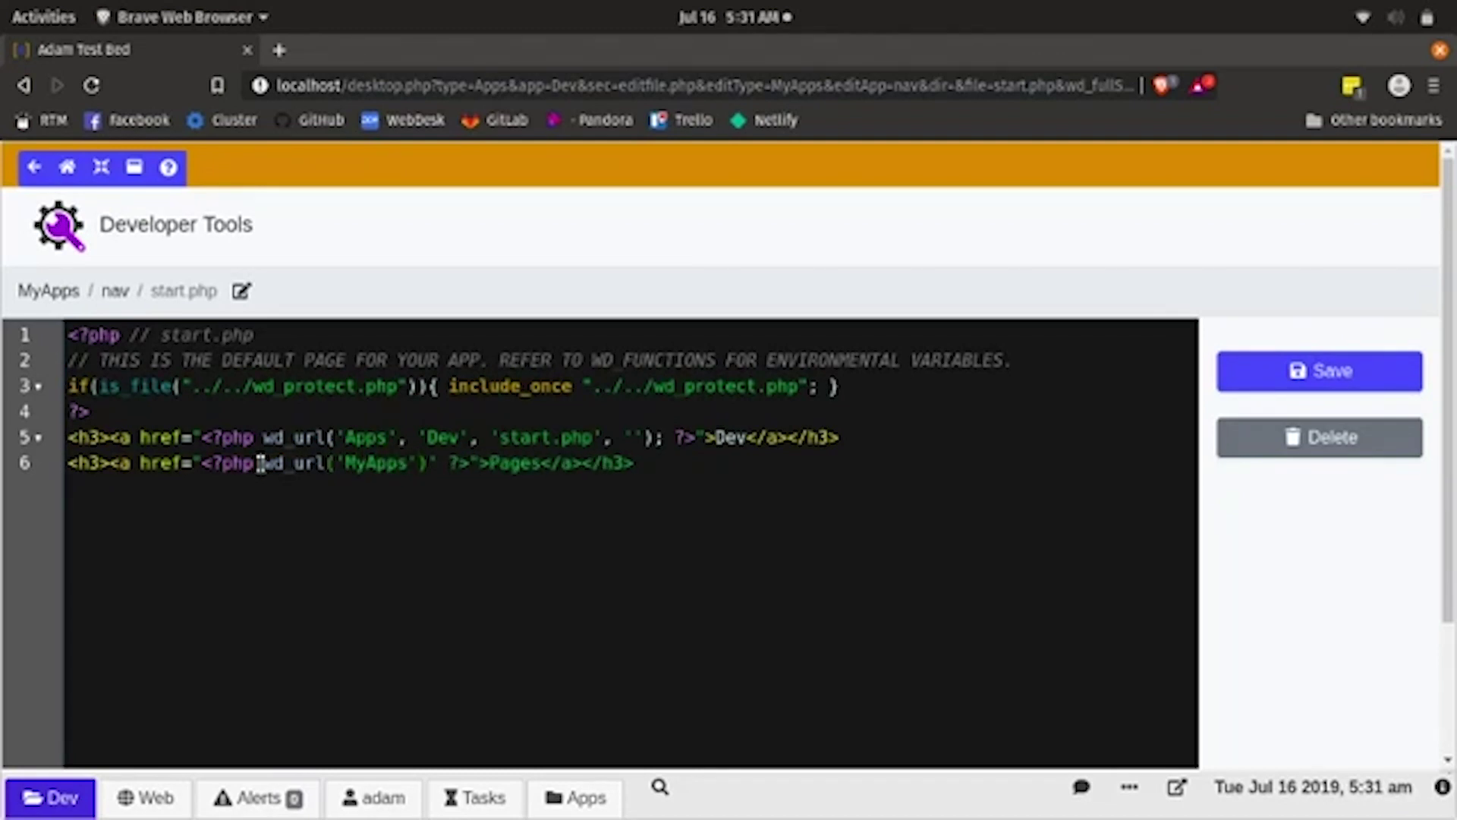
type(", ")
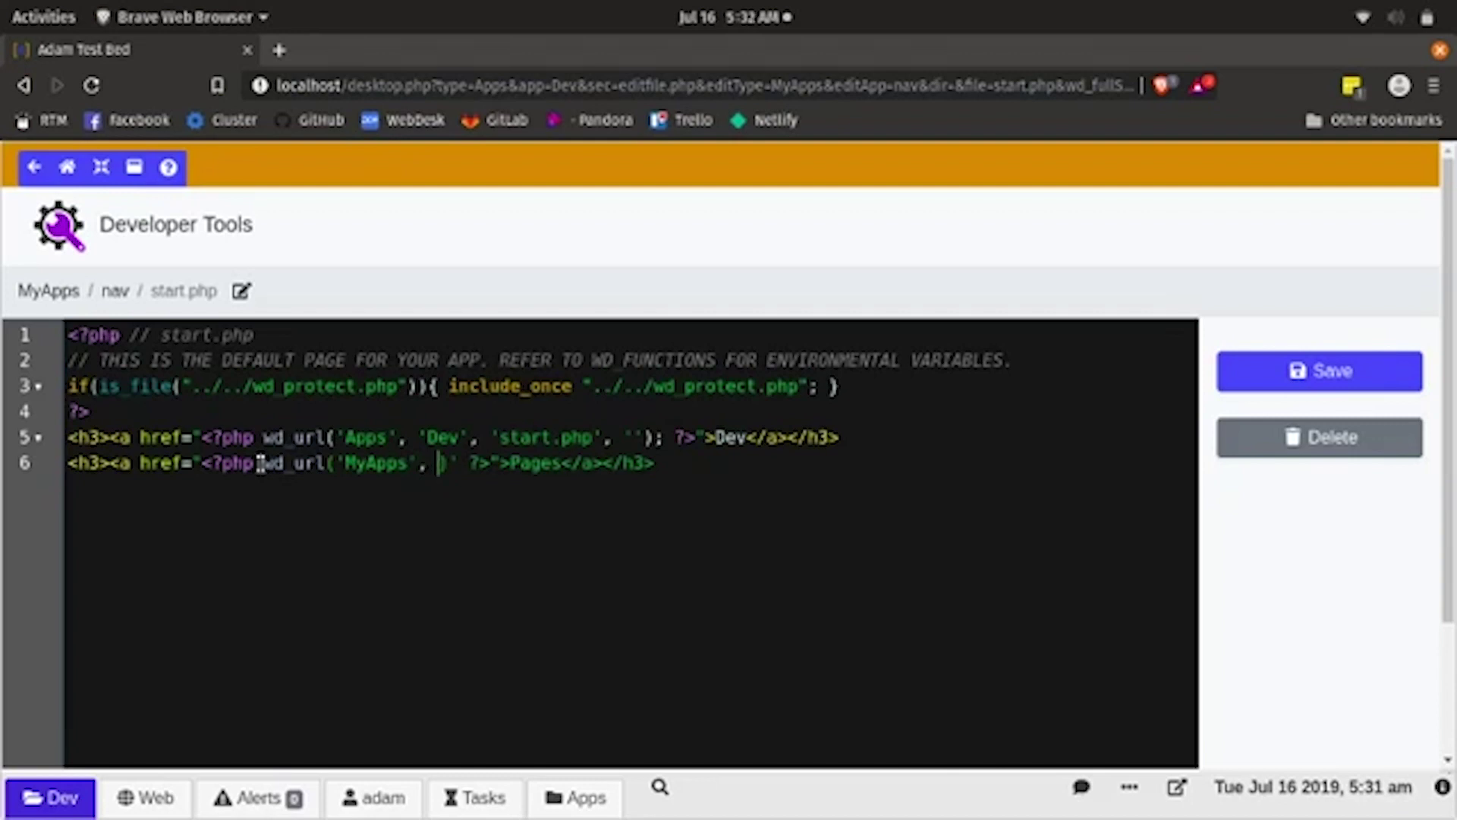
type("'")
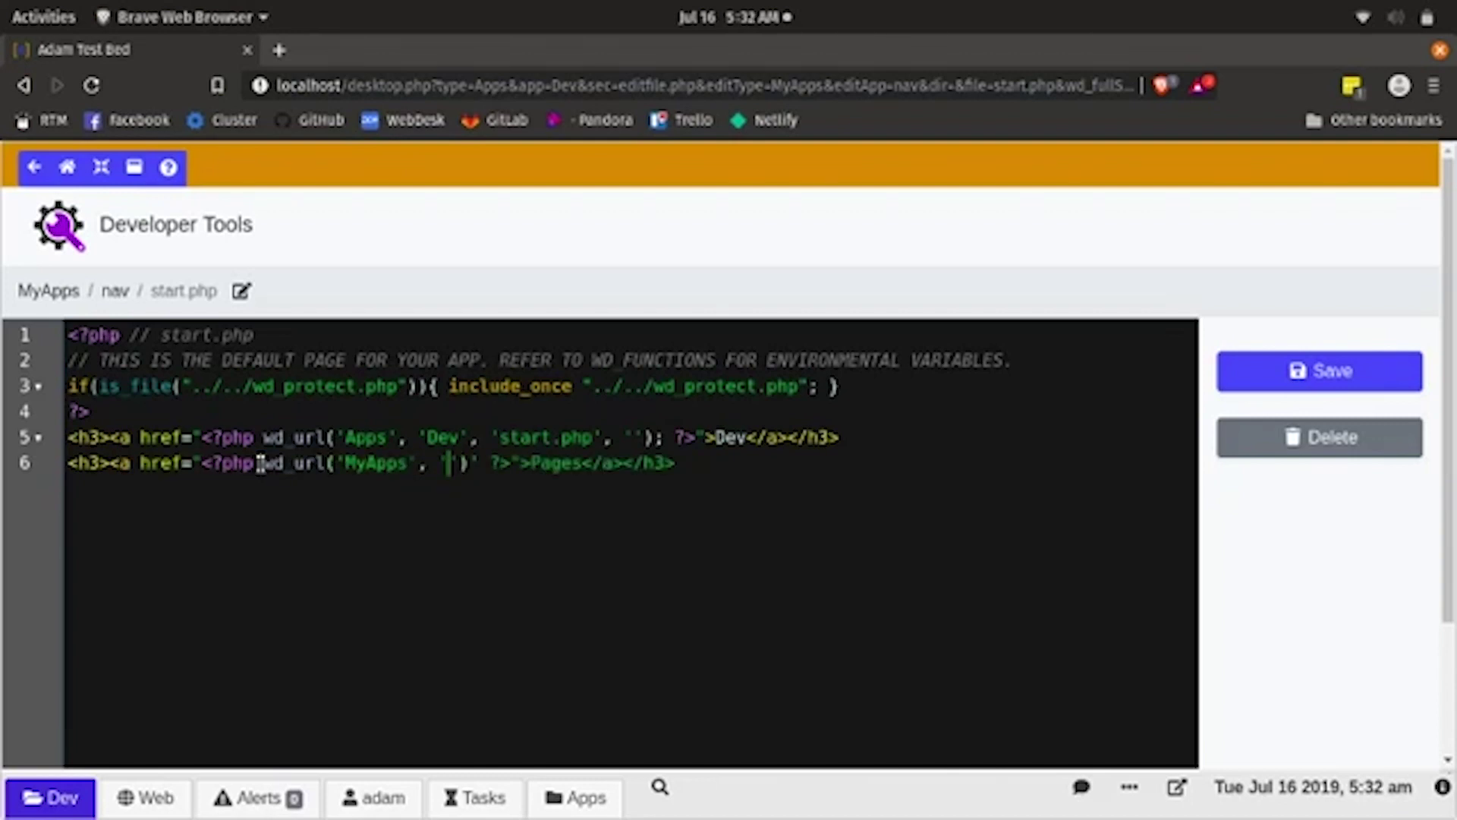
type("Pages")
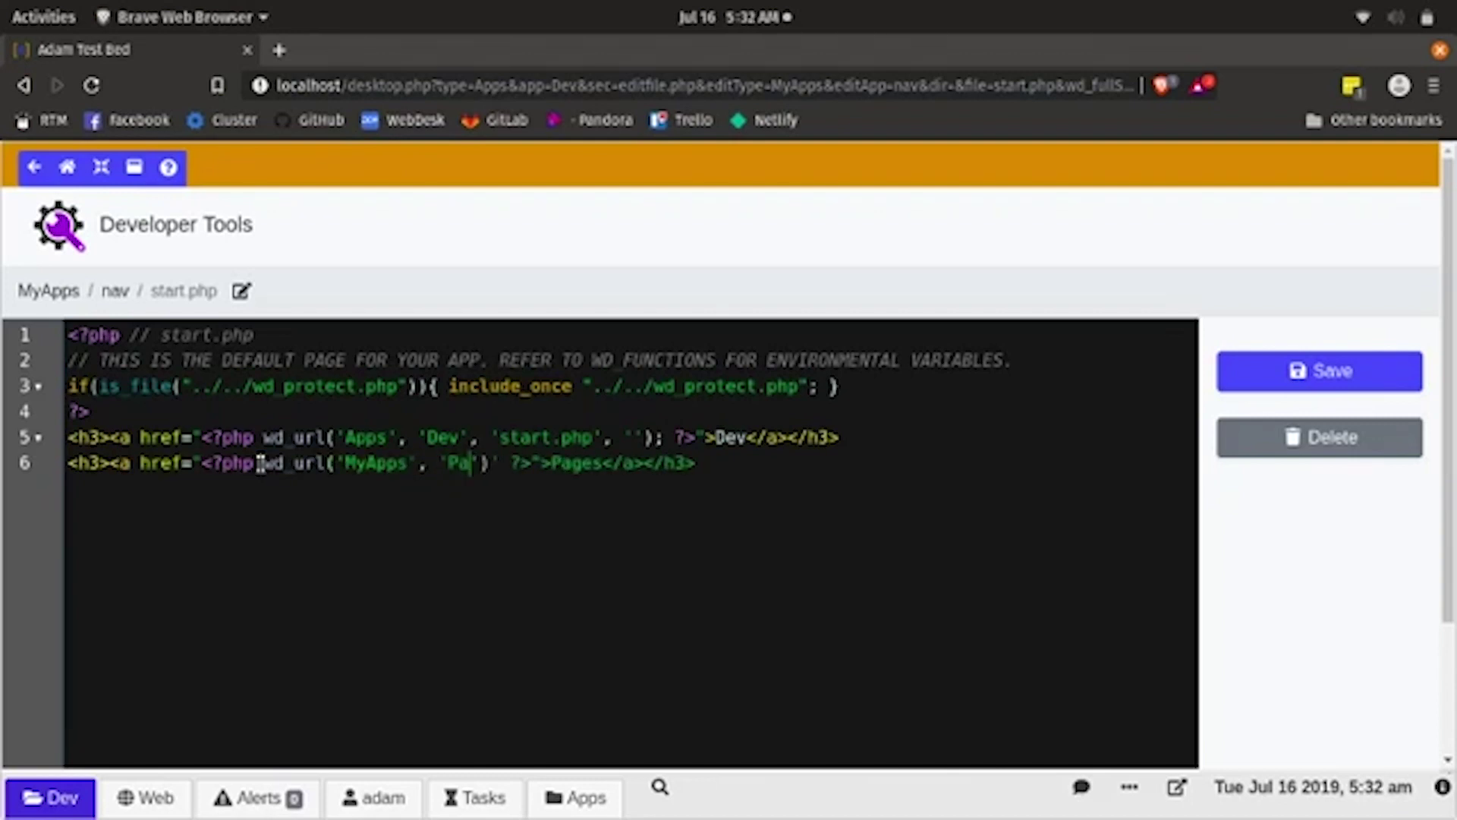
type("'")
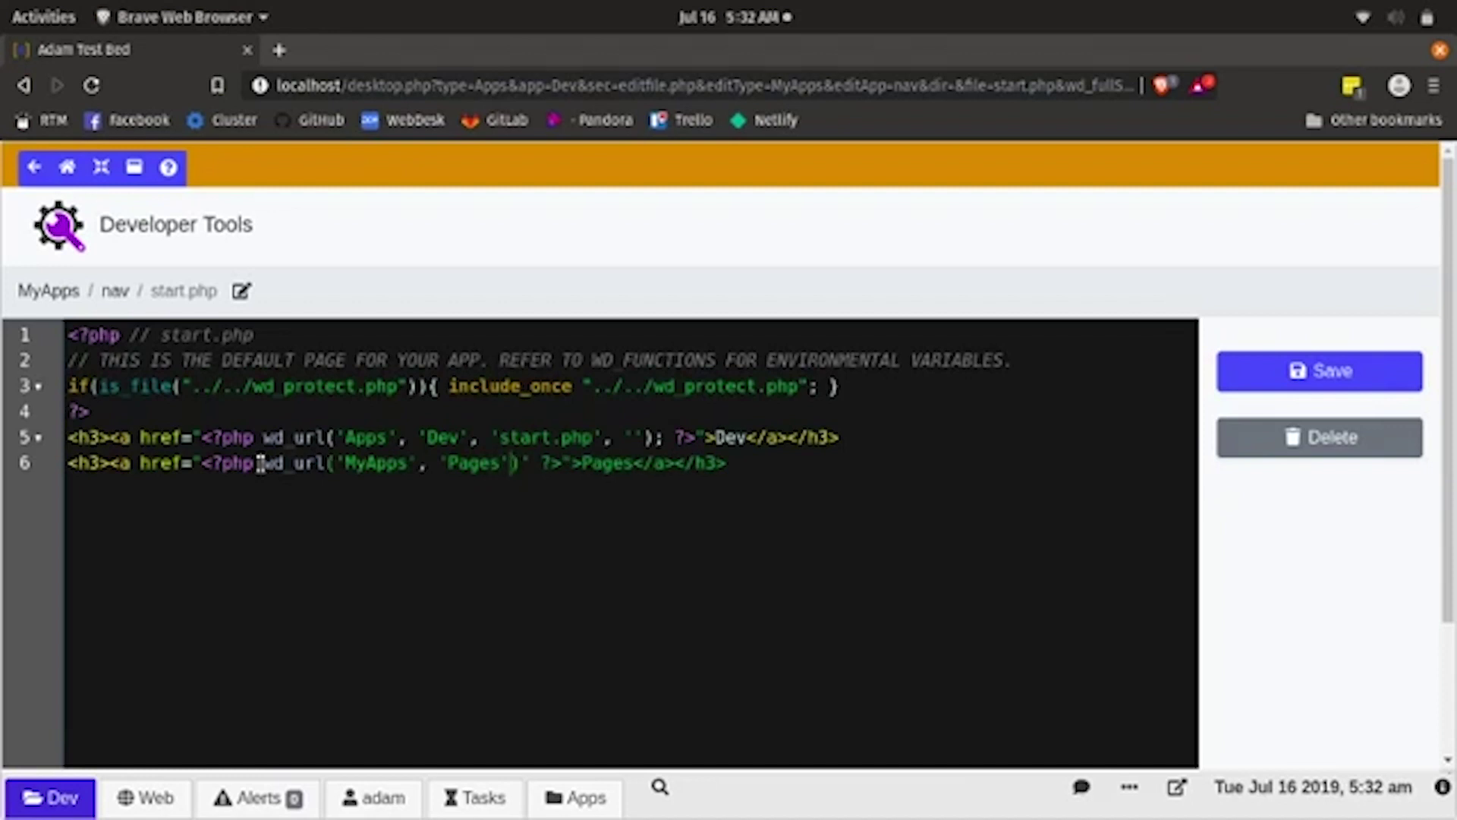
type(", ''")
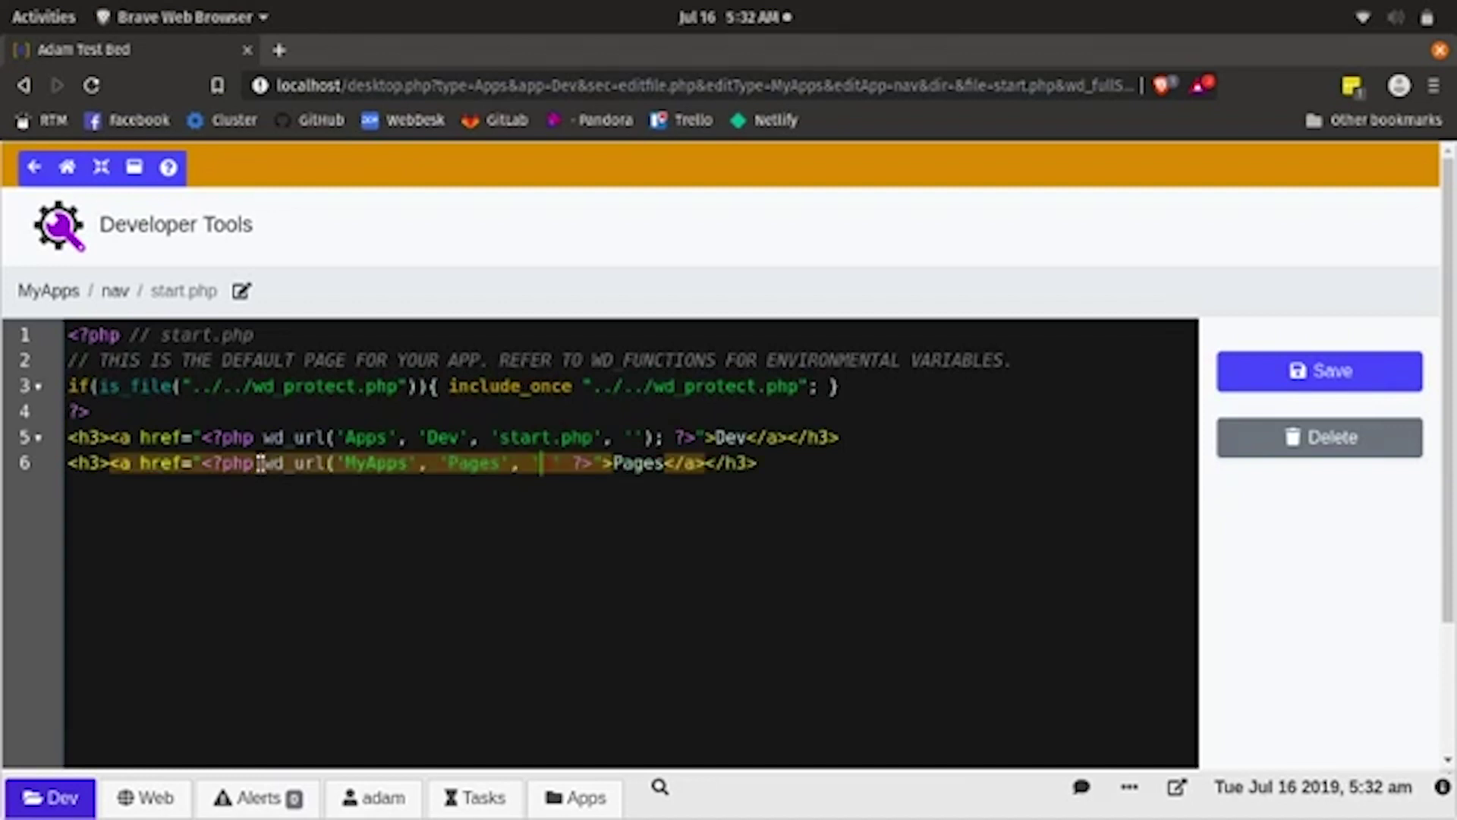
key("Left")
type("start")
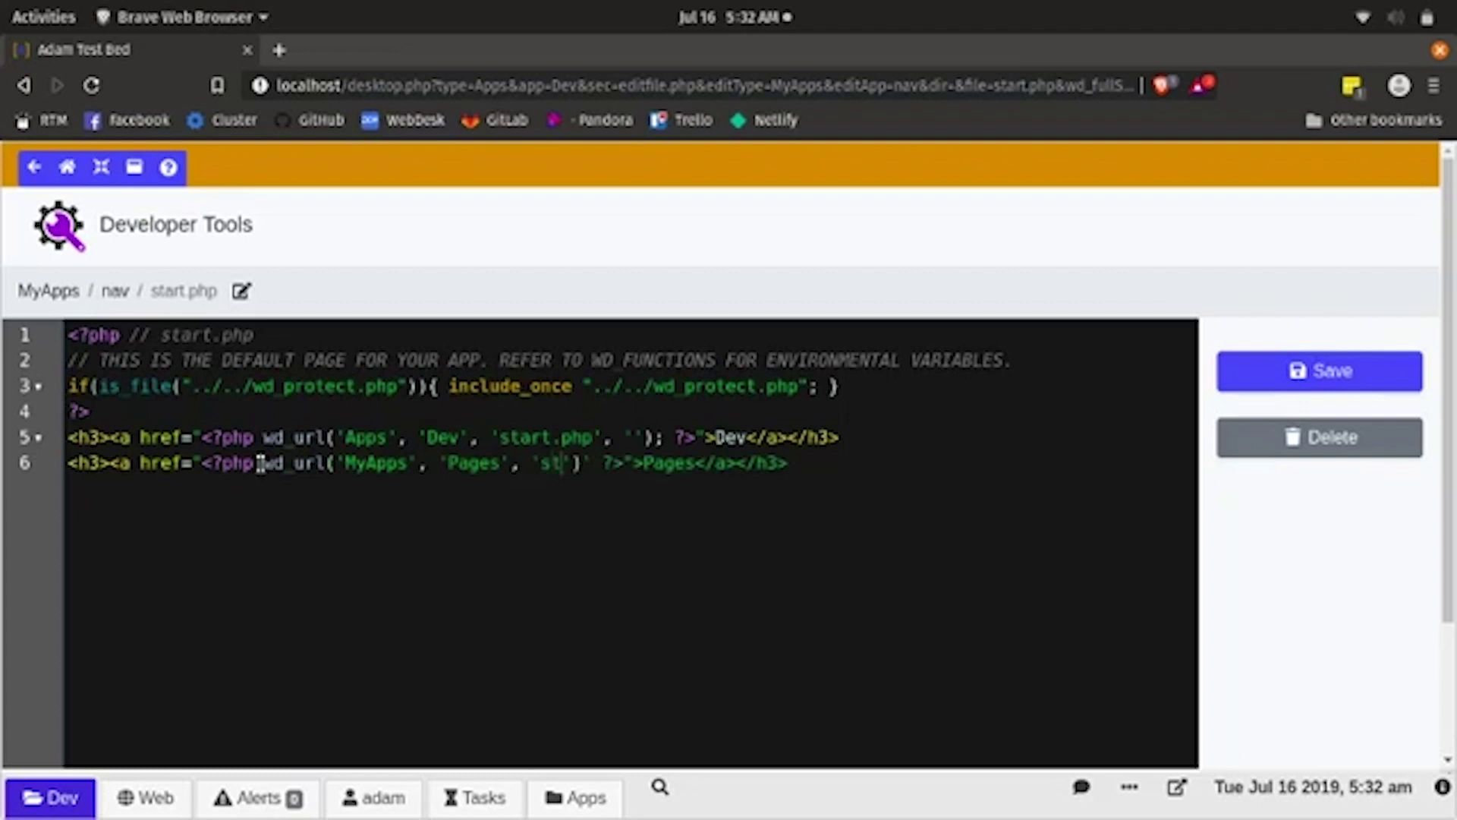
type(".php")
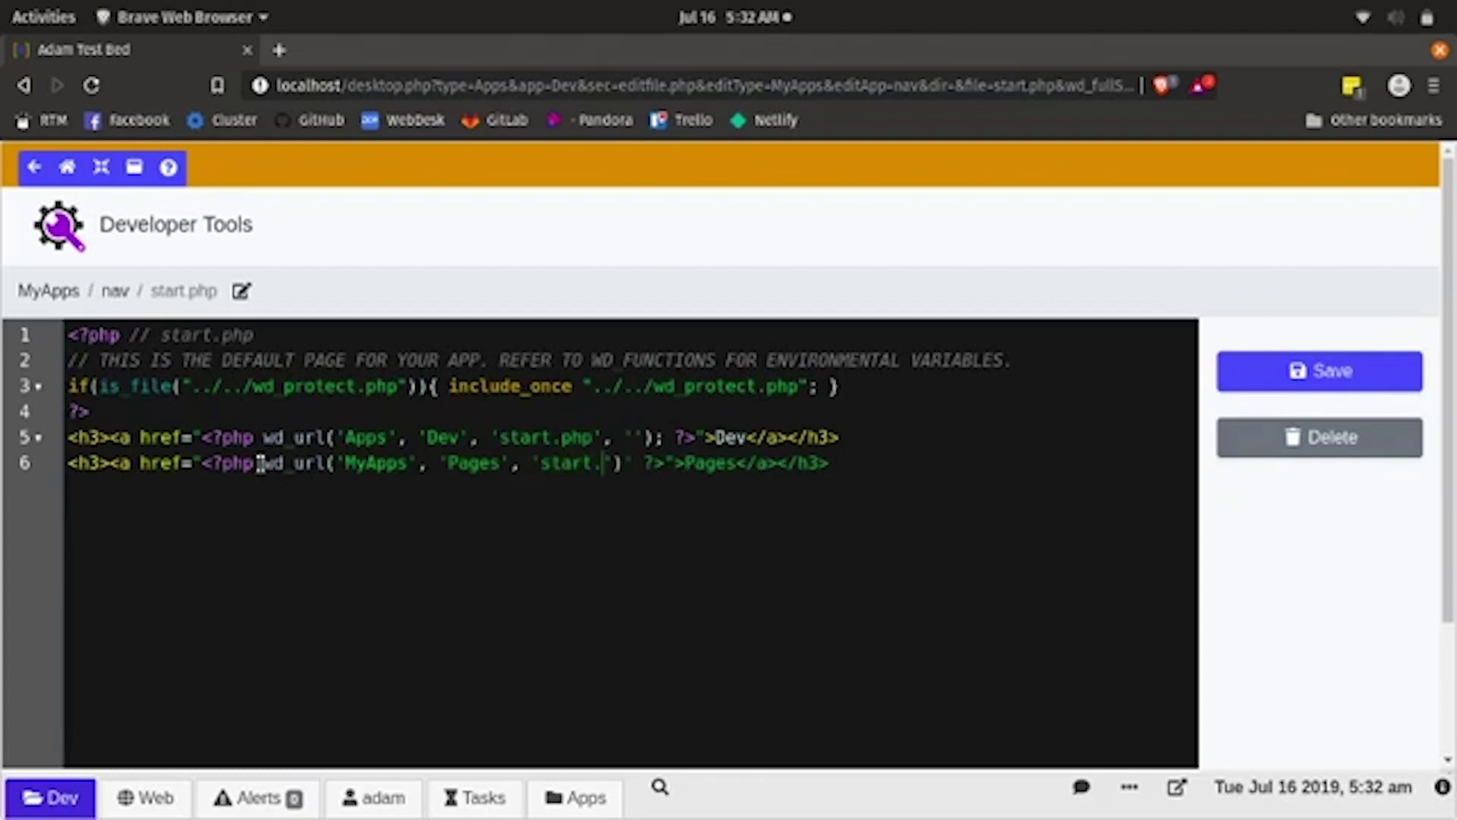
key("Right")
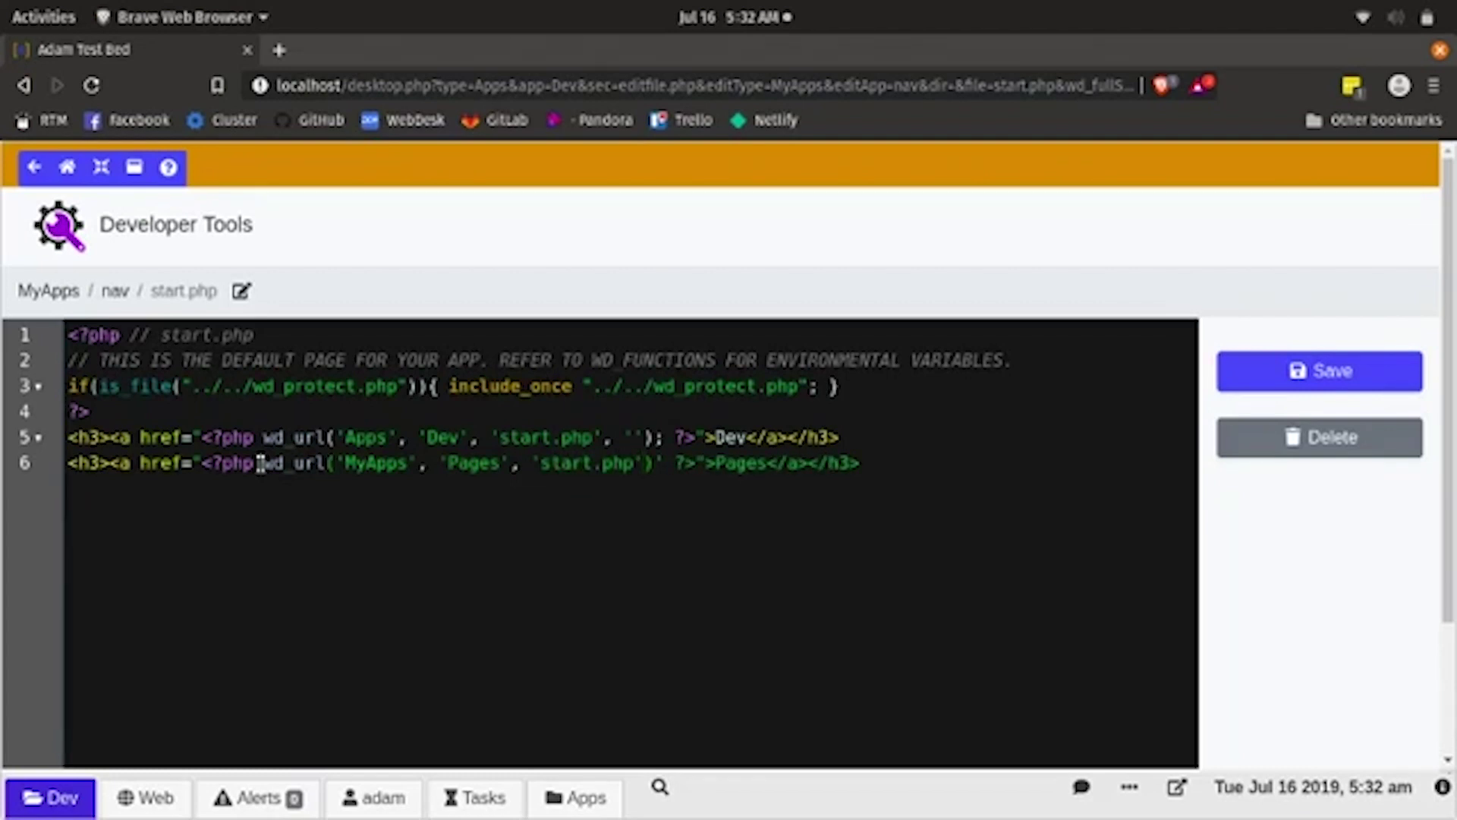
type(", '")
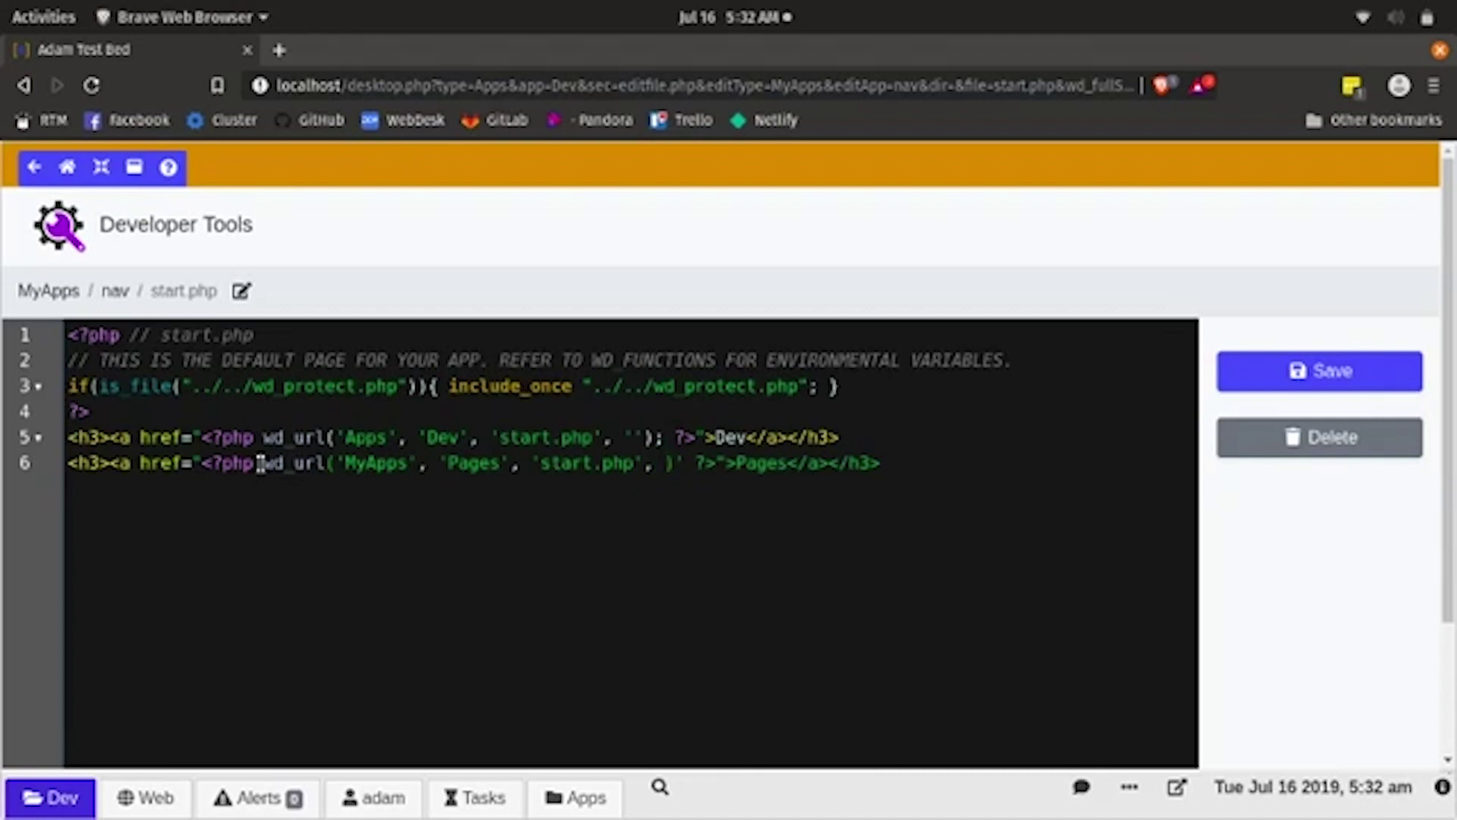
type("')")
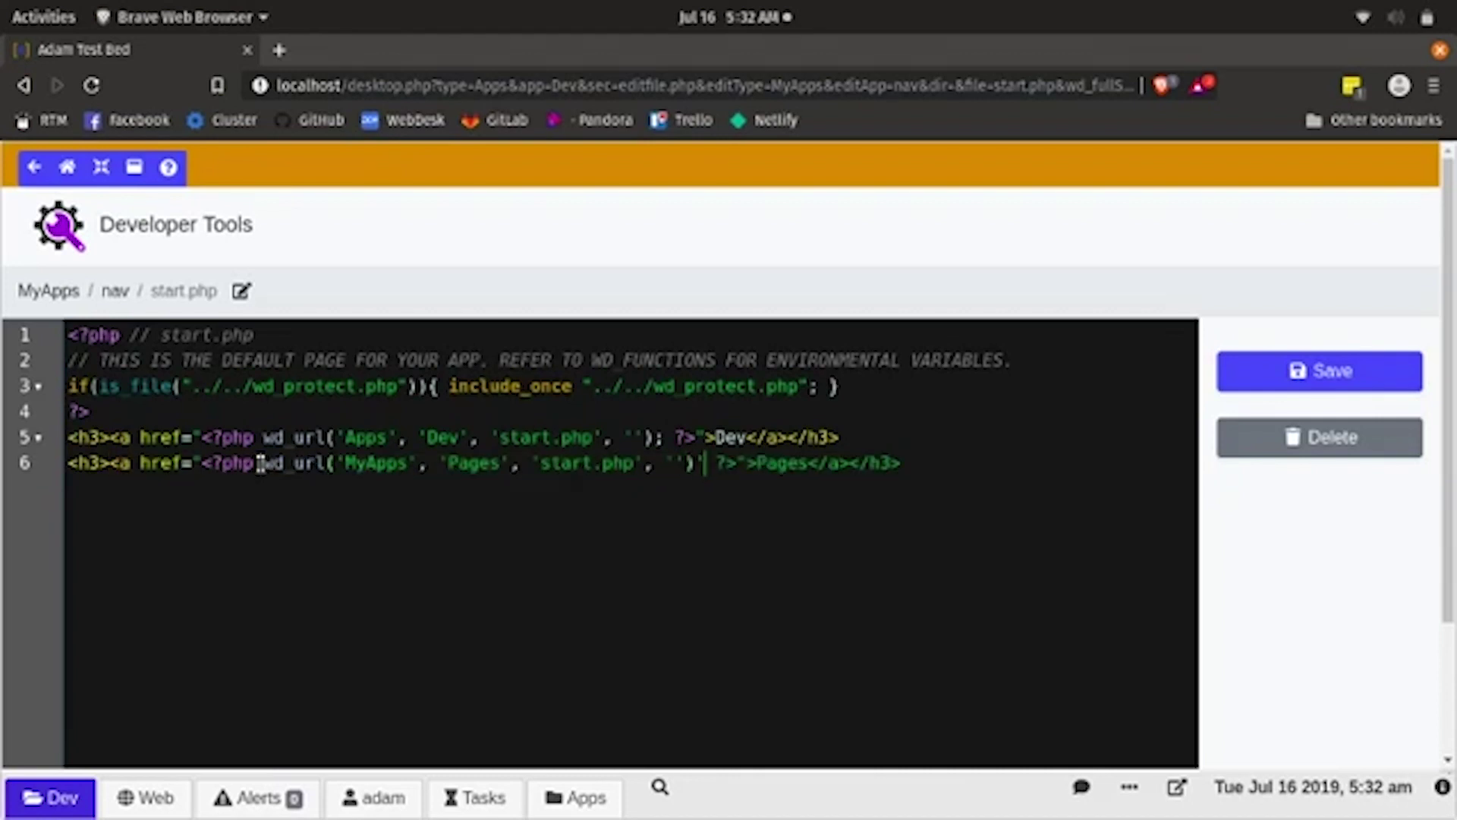
- Replace the stray quote on line 6 with a semicolon and save start.php
key("Delete")
type(";")
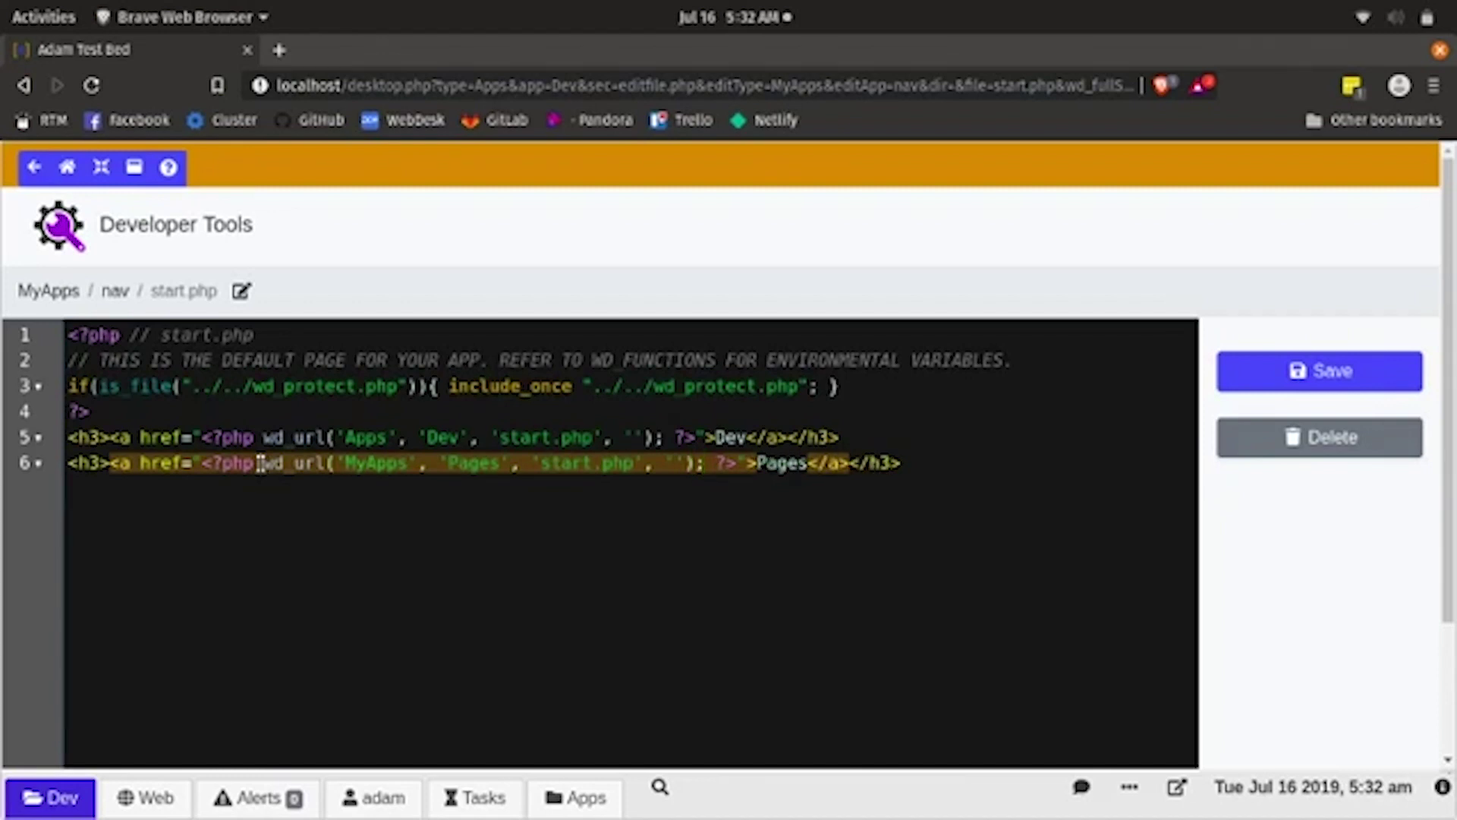
left_click(1304, 372)
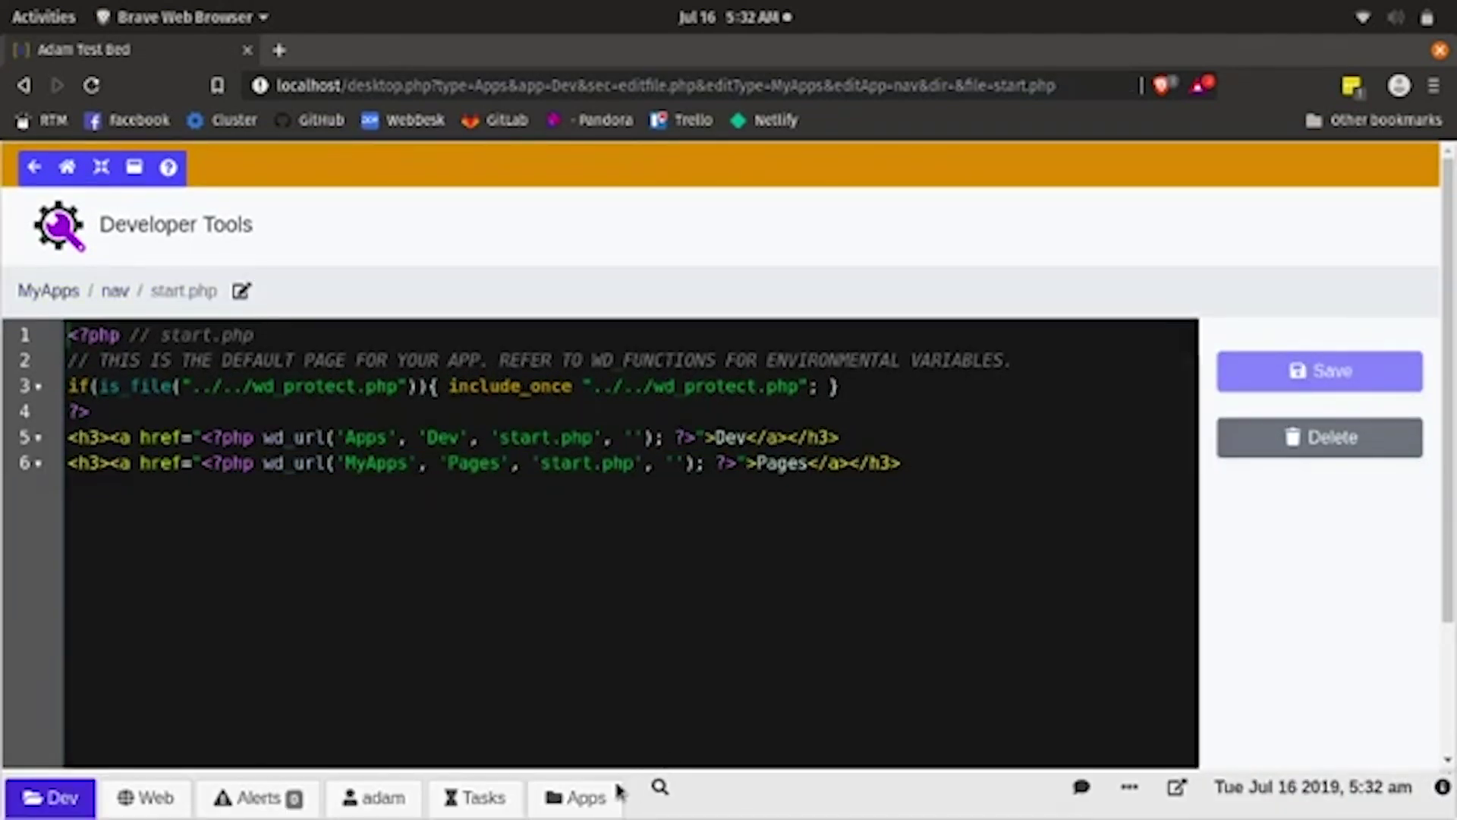
left_click(592, 803)
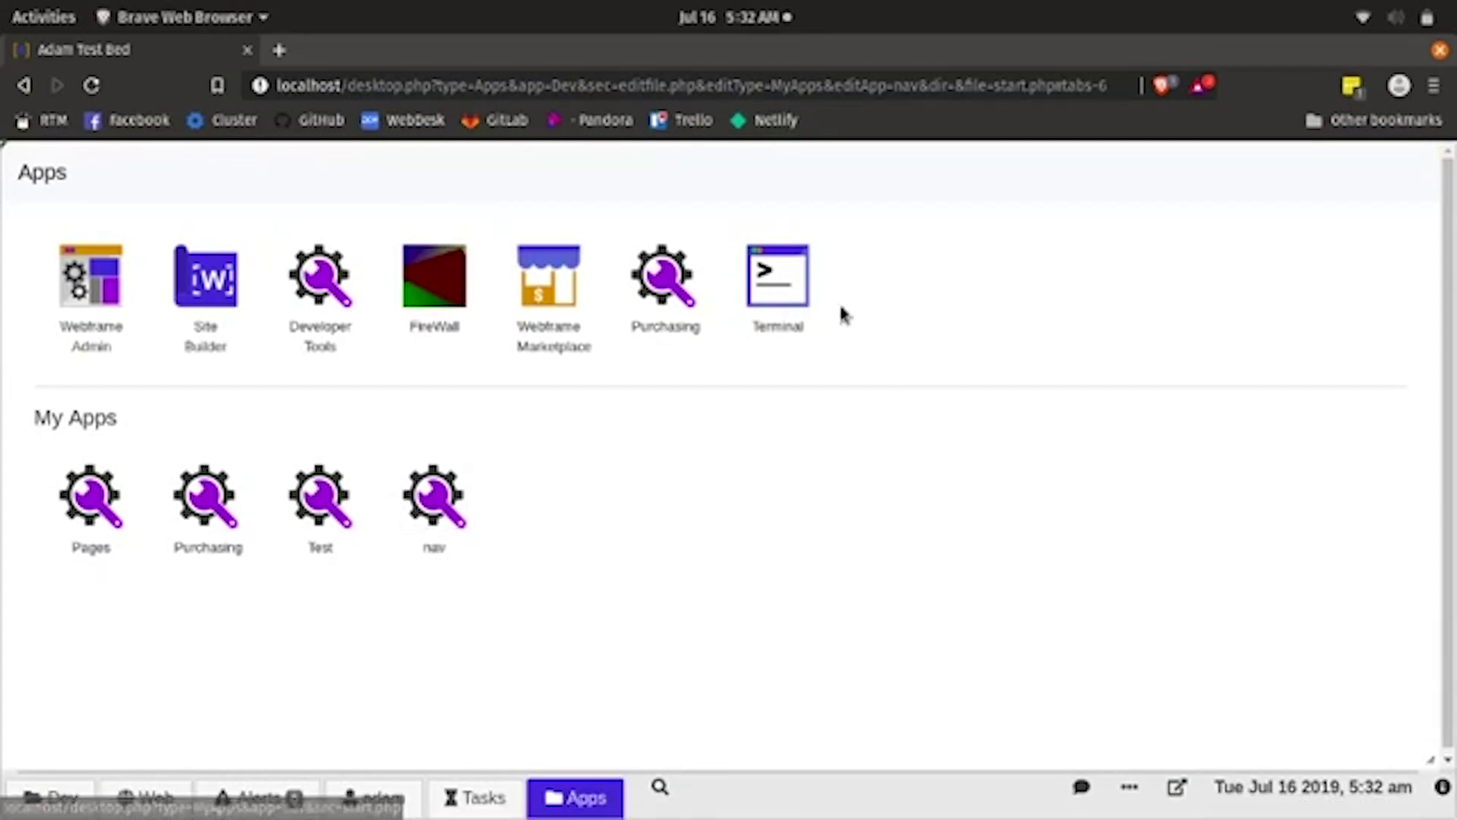
- In Terminal, change $wd_sapp in HUD/slim.php from BiddingFront to nav and save
left_click(774, 291)
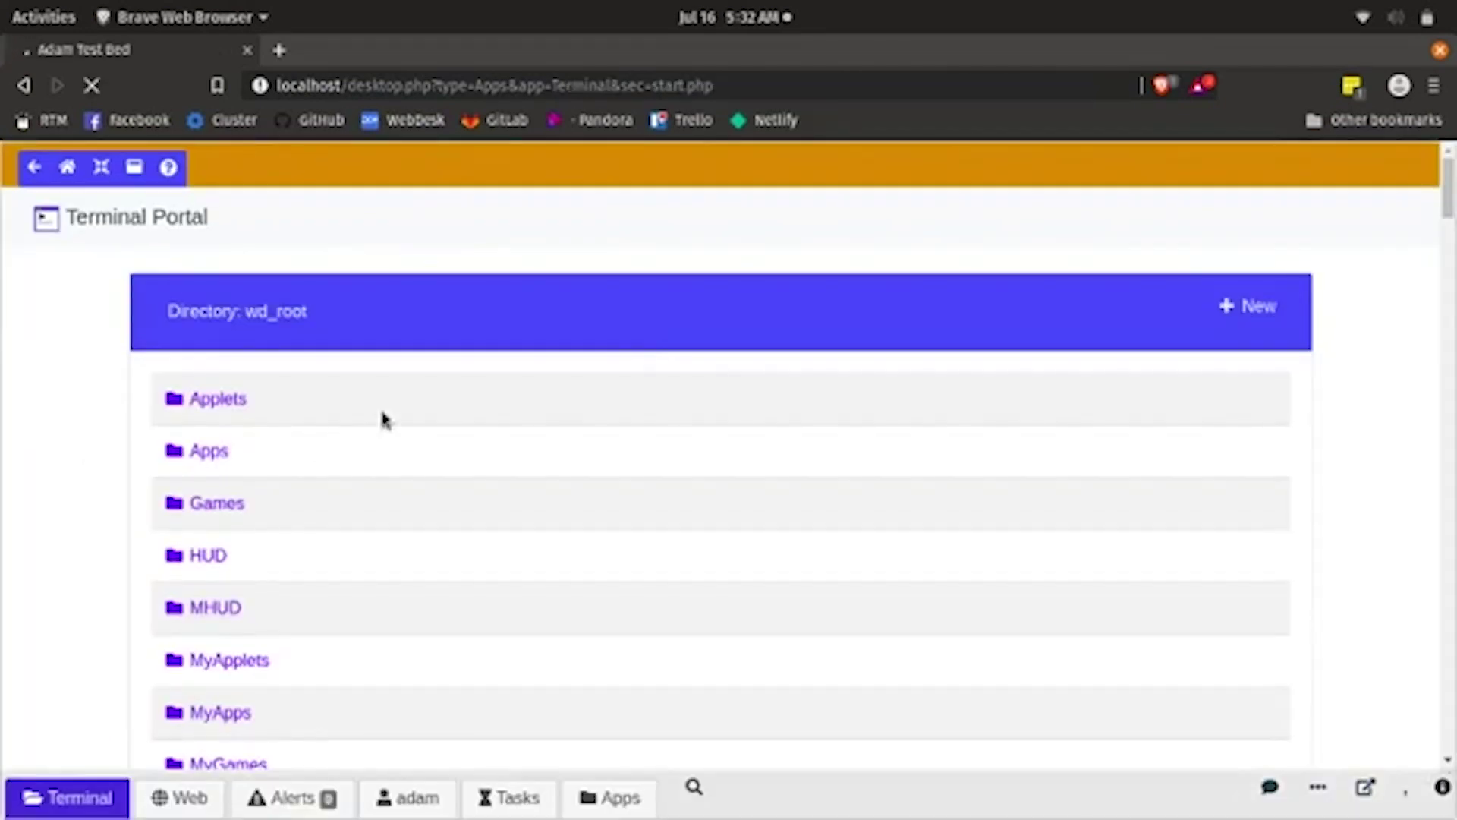
left_click(195, 559)
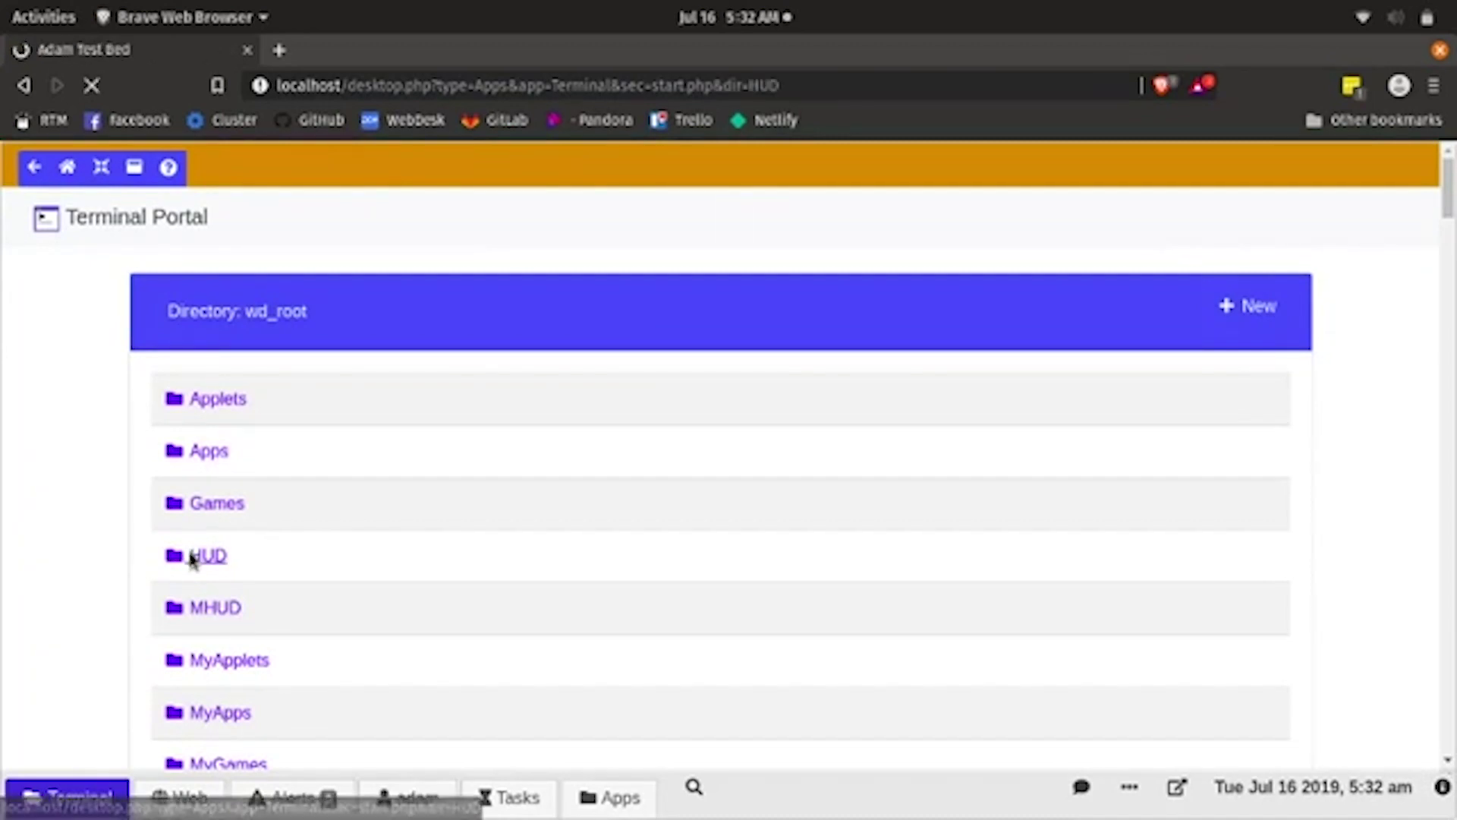
left_click(204, 563)
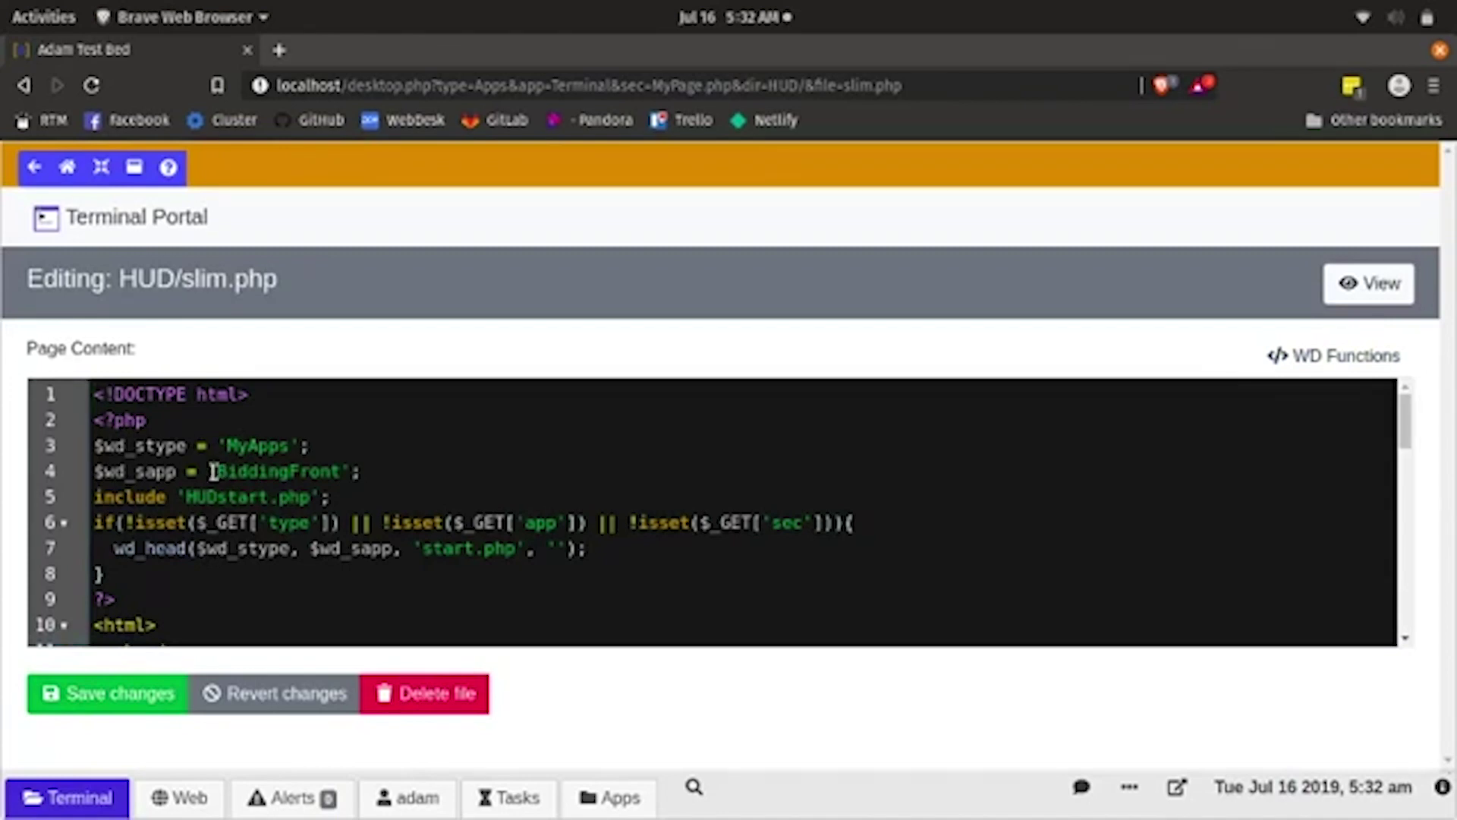
left_click_drag(215, 471, 339, 472)
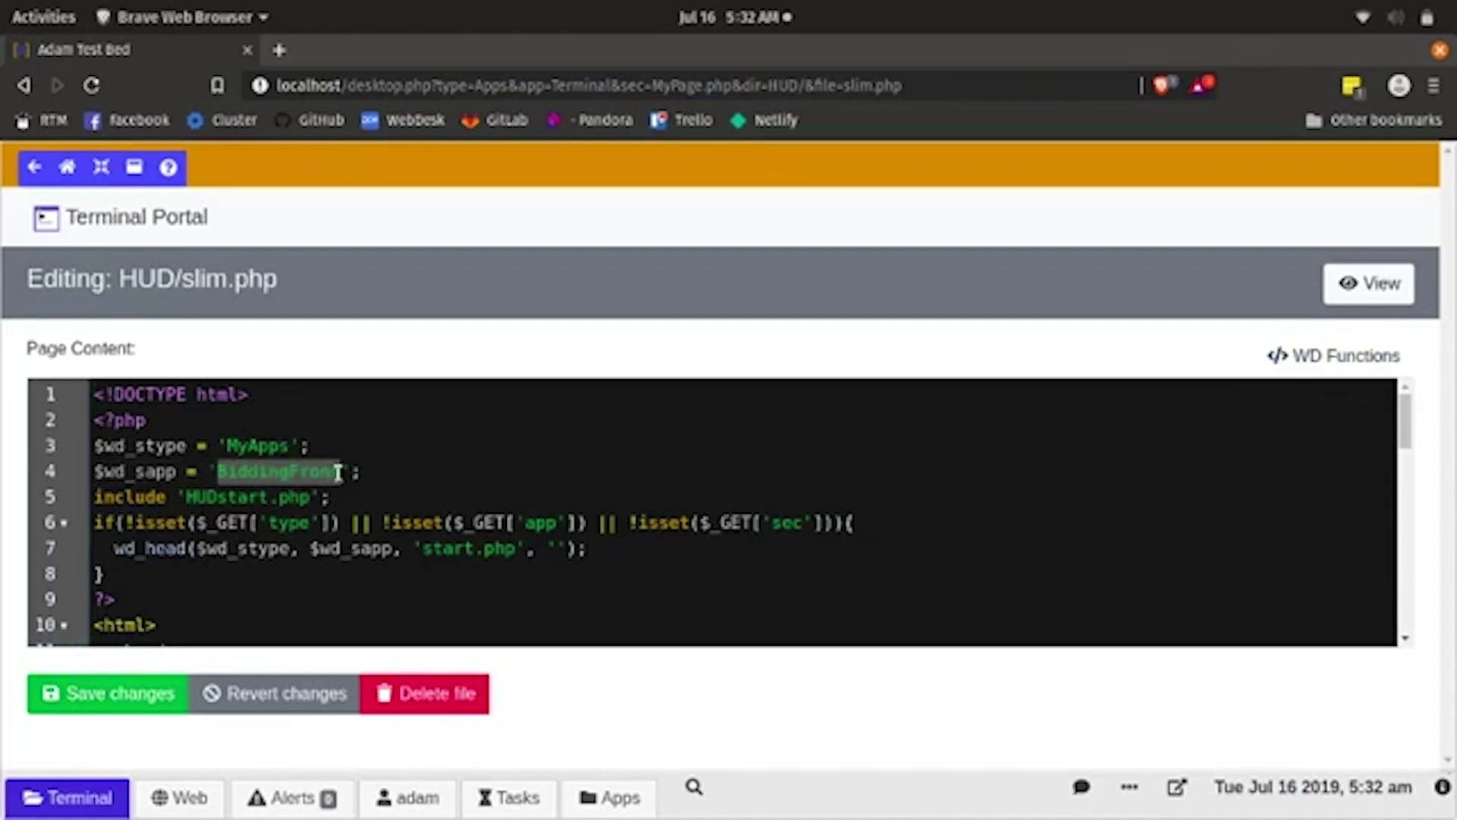
key("BackSpace")
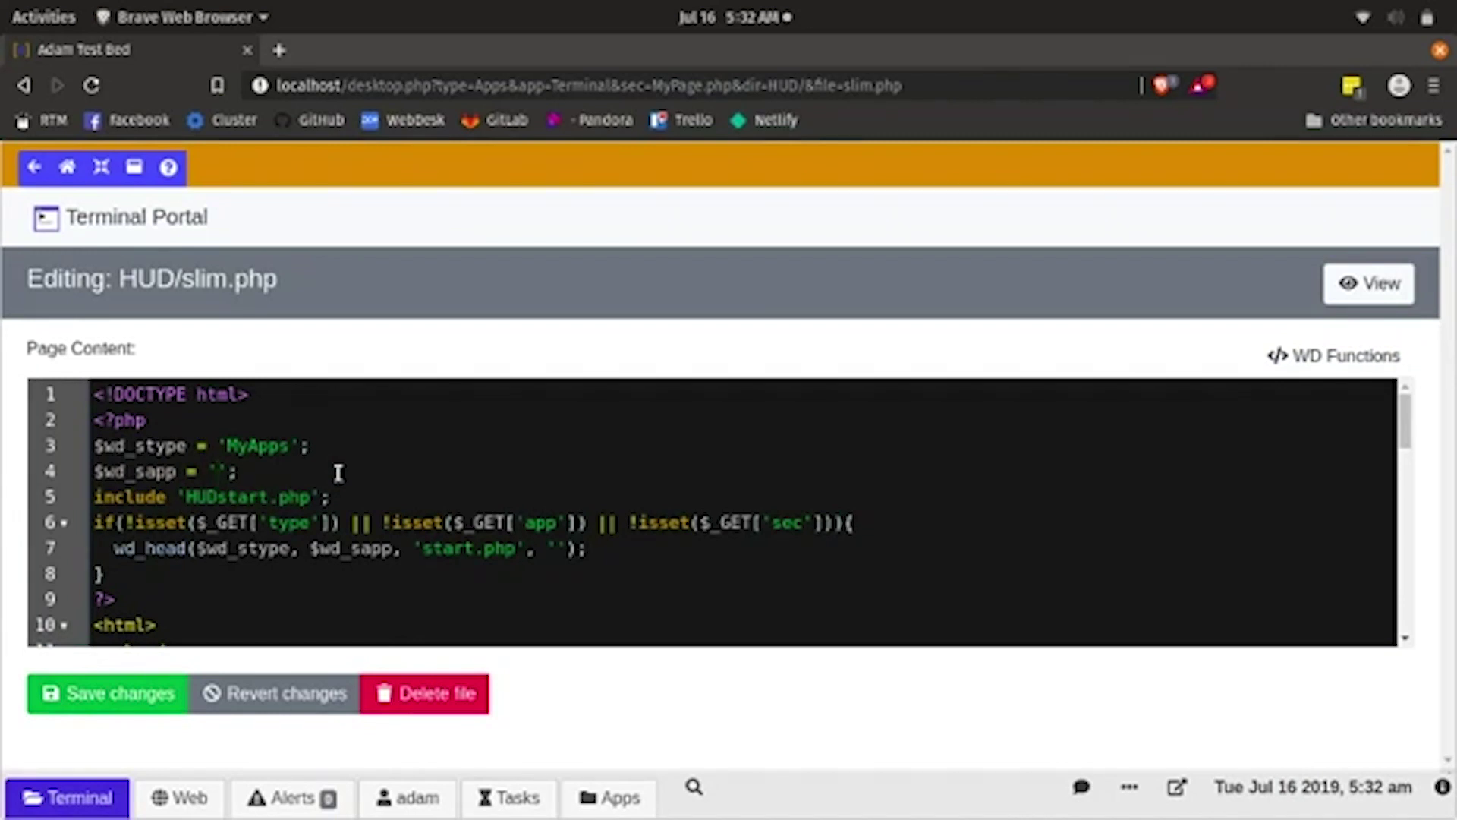
type("nav")
left_click(104, 702)
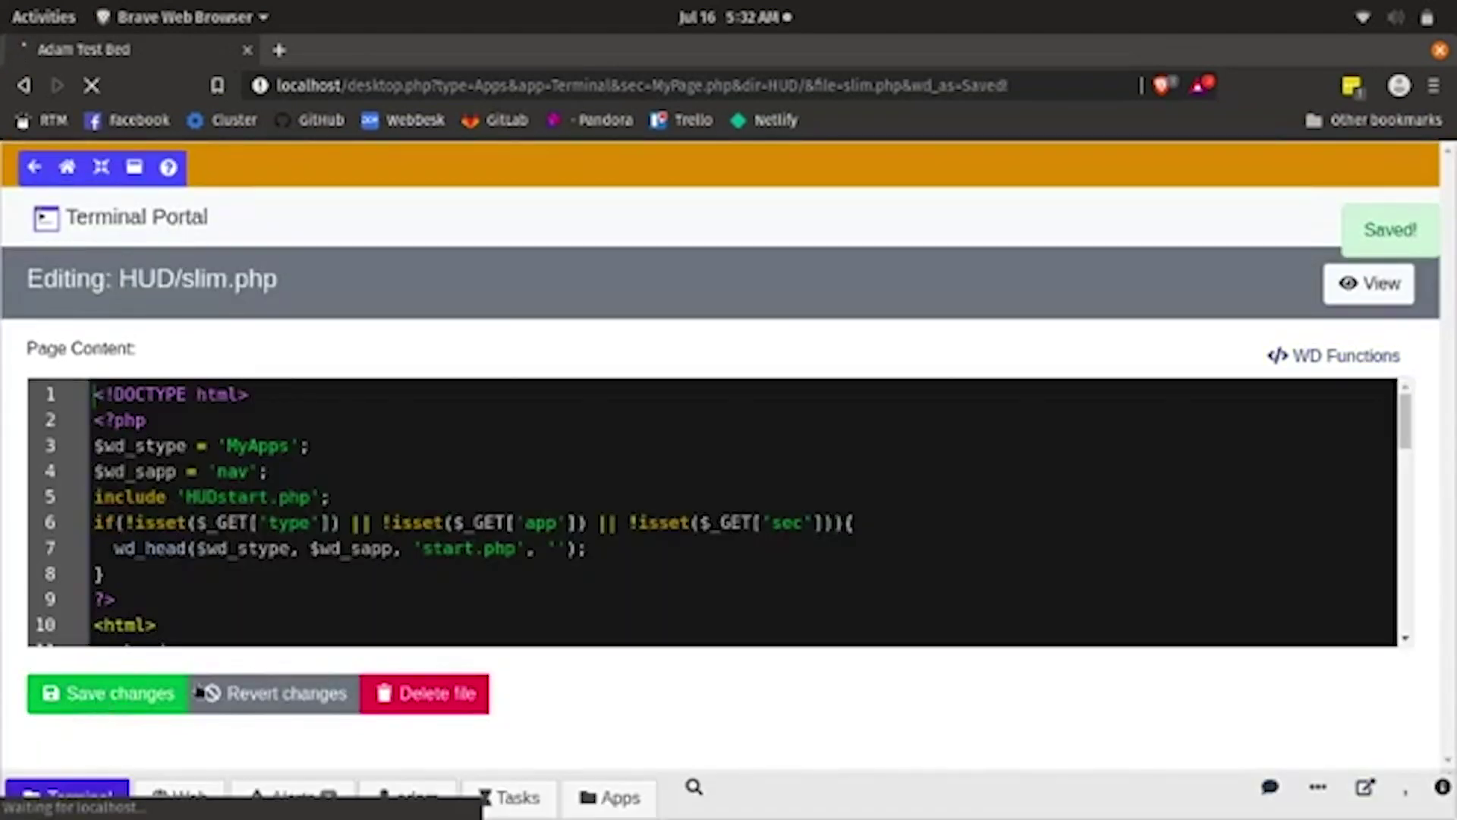
left_click(602, 802)
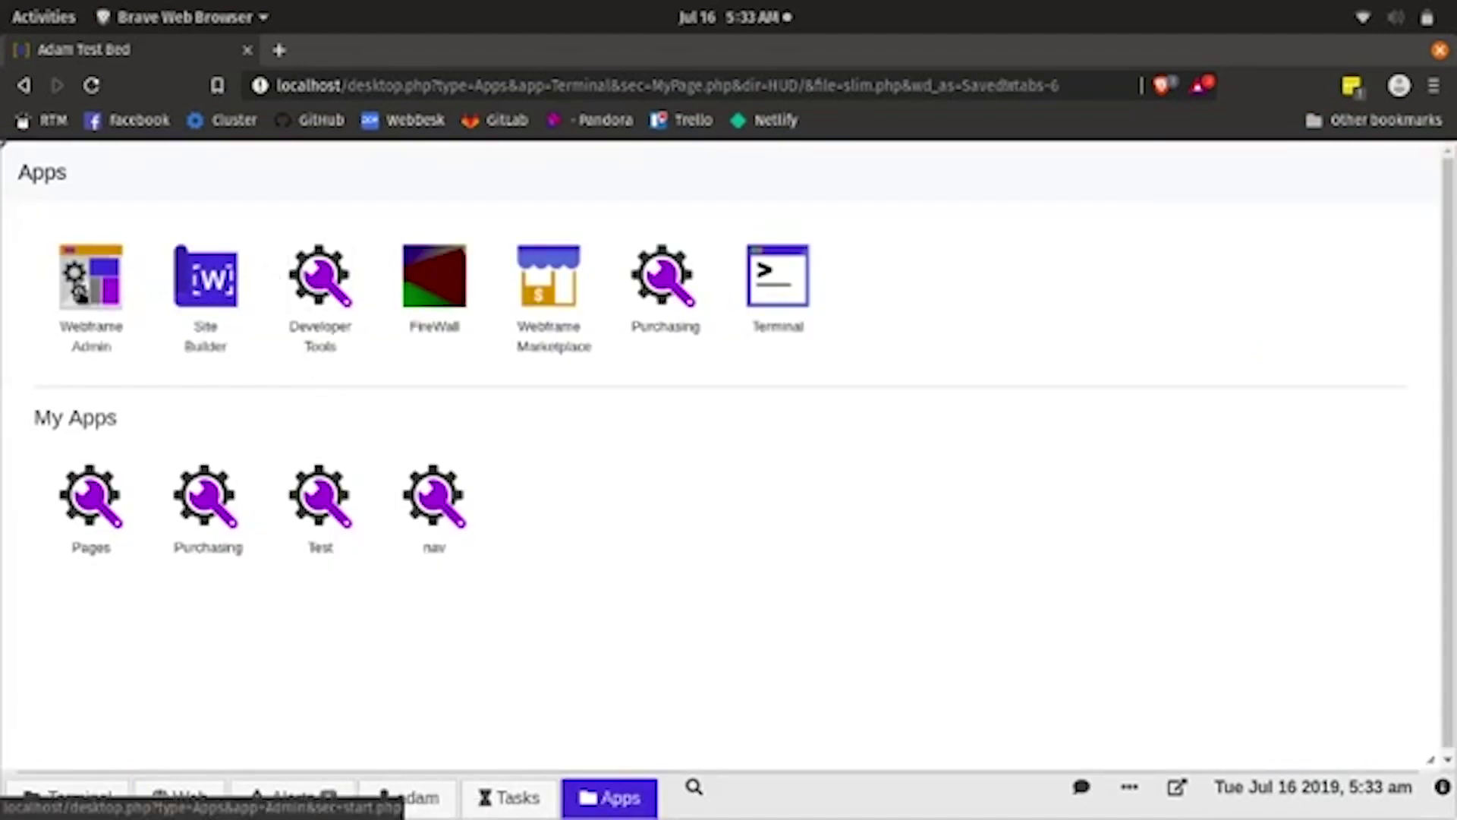
- Switch on the nav app in Webframe Admin's Tier 2 permissions and save
left_click(82, 299)
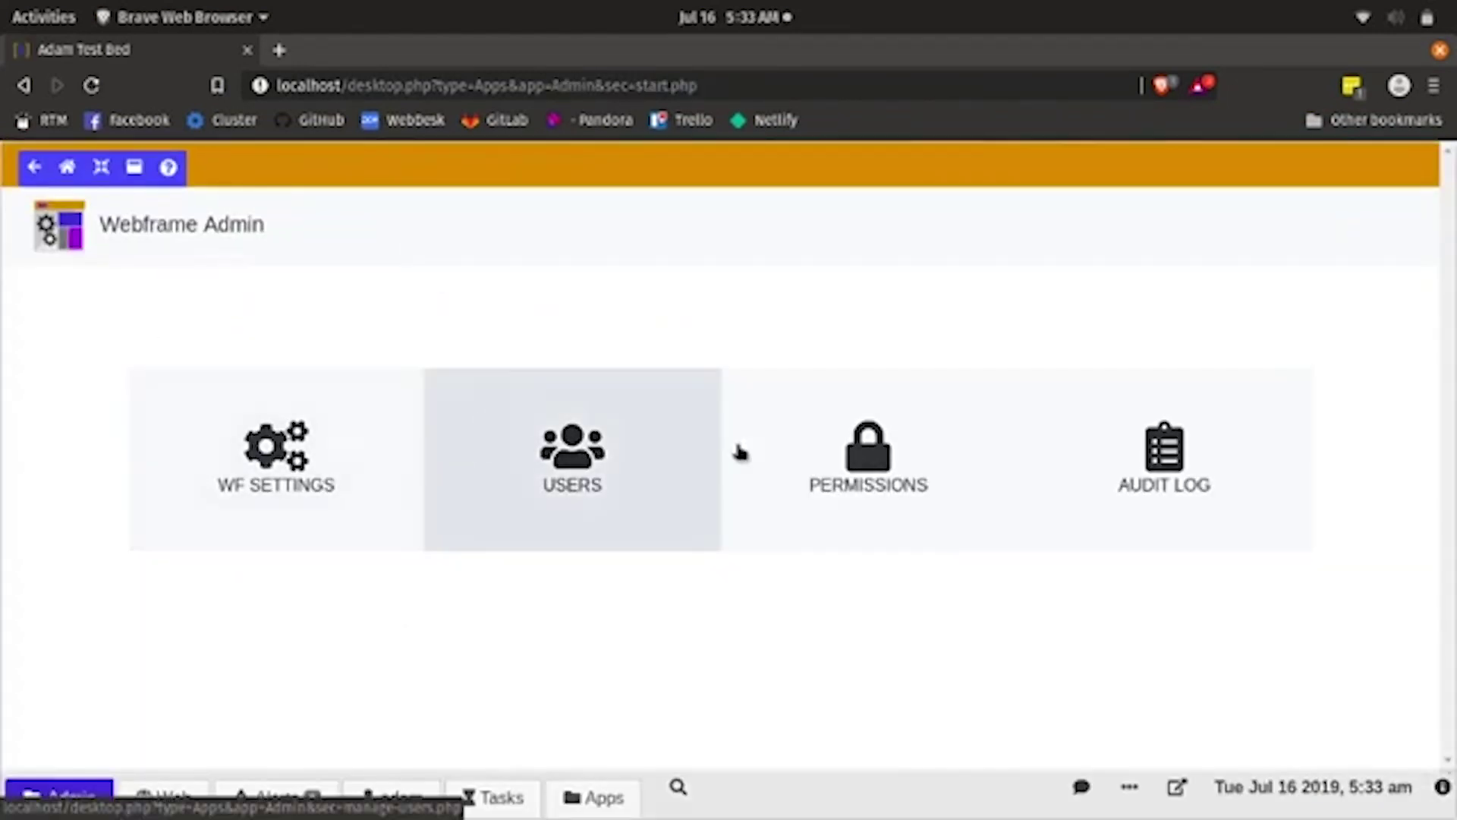
left_click(873, 455)
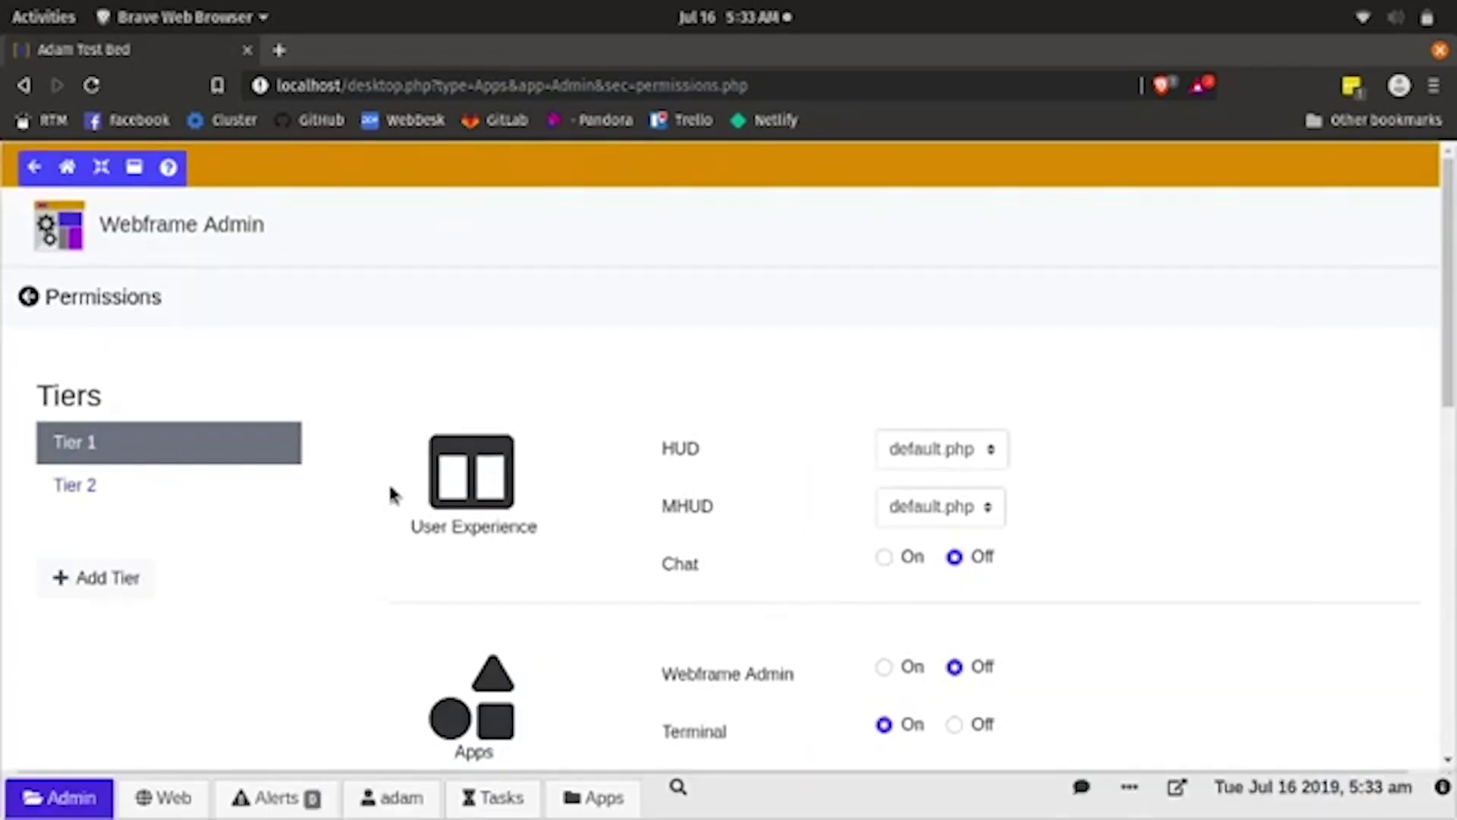
left_click(155, 482)
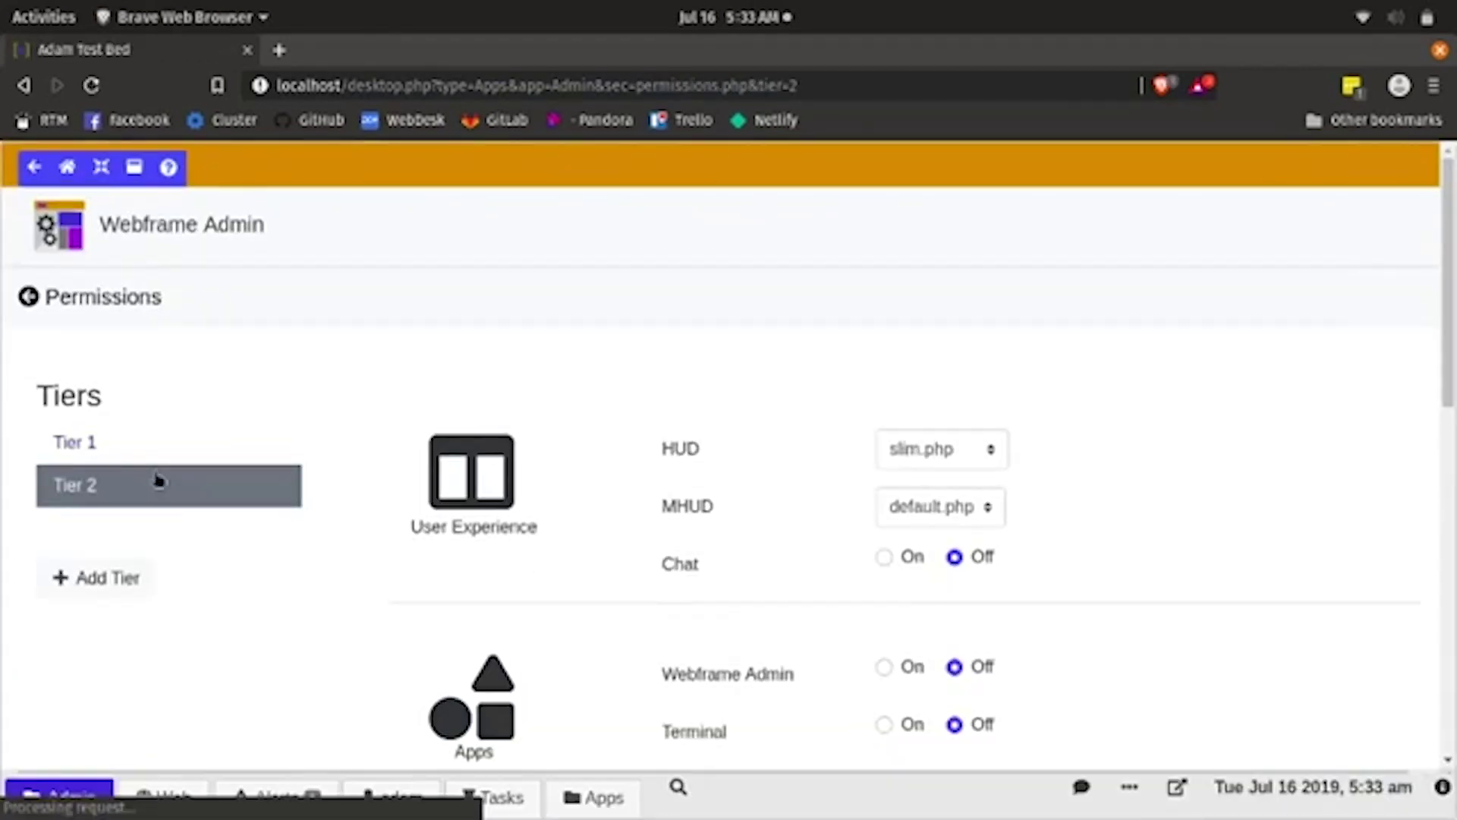
scroll(712, 522, "down", 10)
scroll(712, 522, "down", 3)
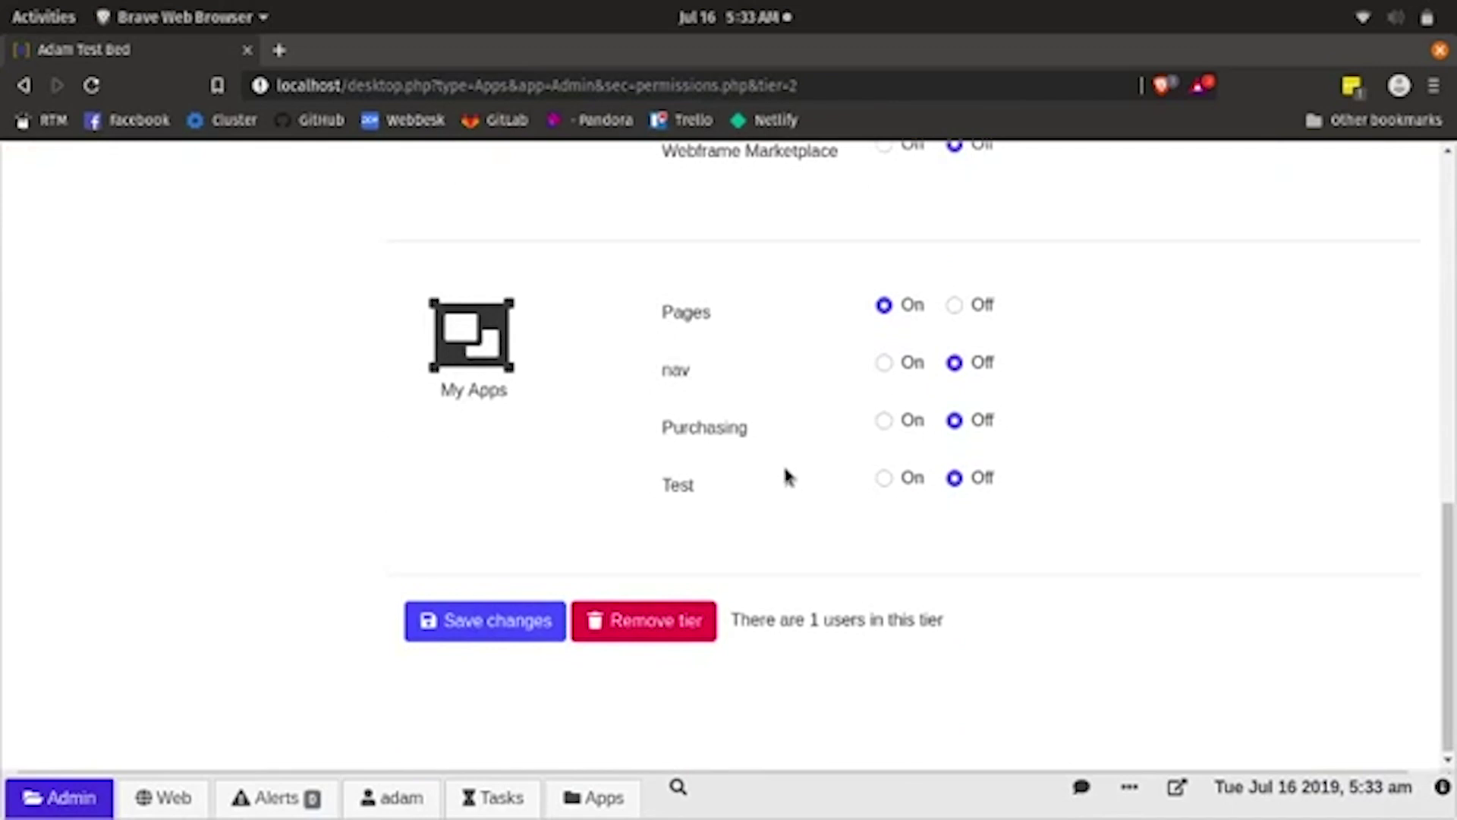
left_click(885, 363)
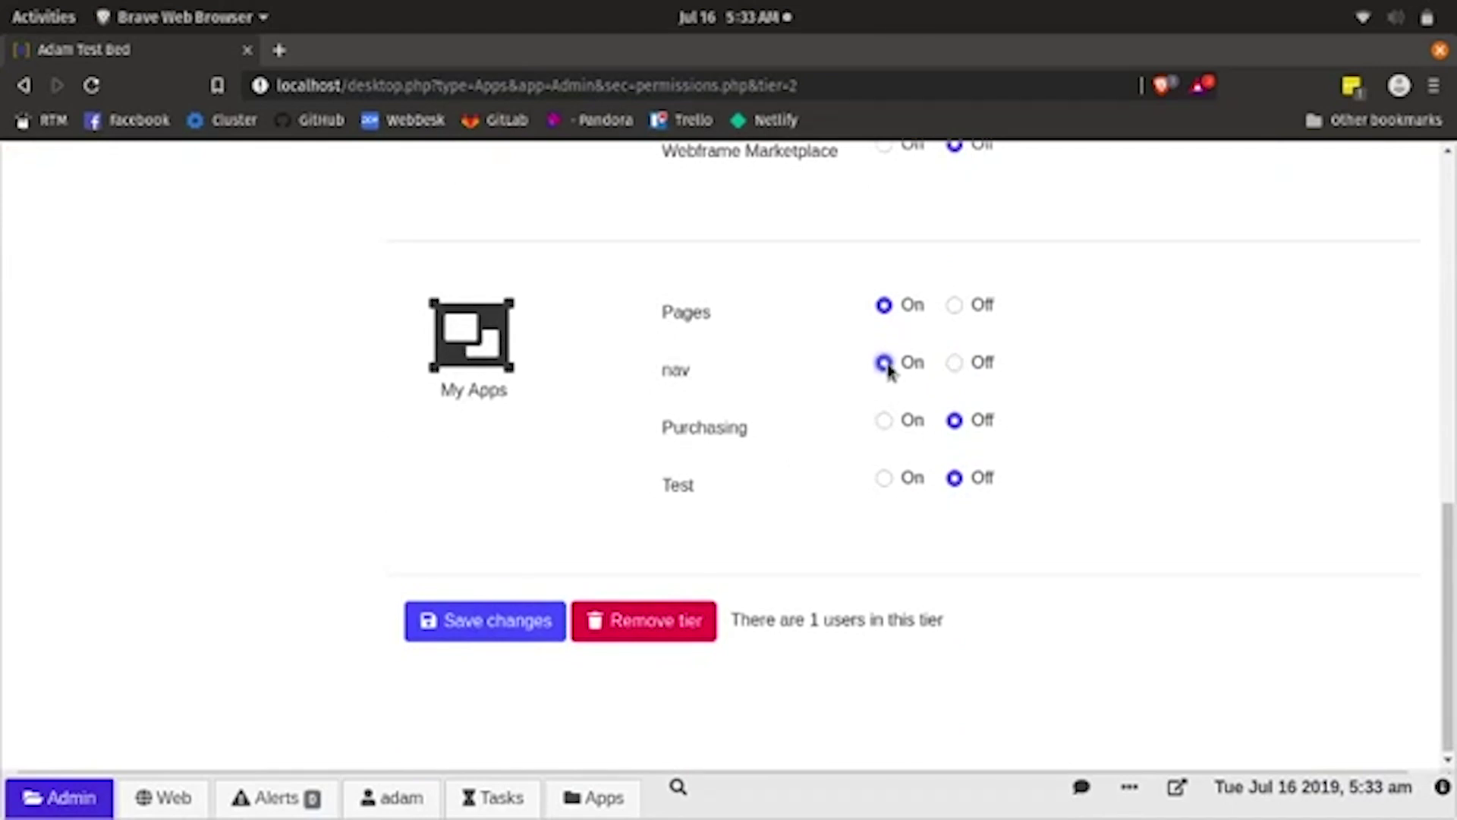
left_click(469, 618)
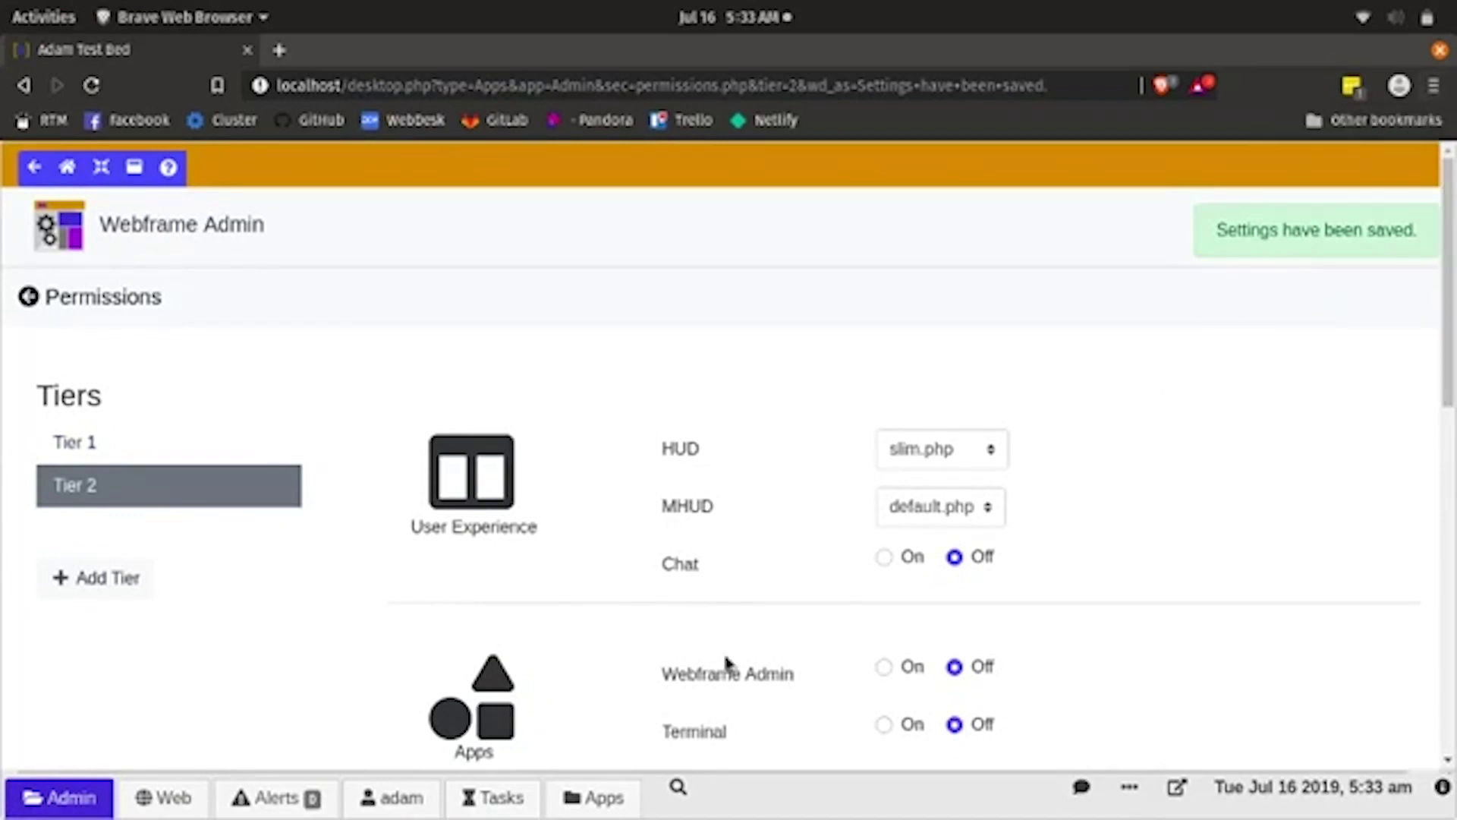
- Log in to the test site in the private window as the Tier 2 user
key("super")
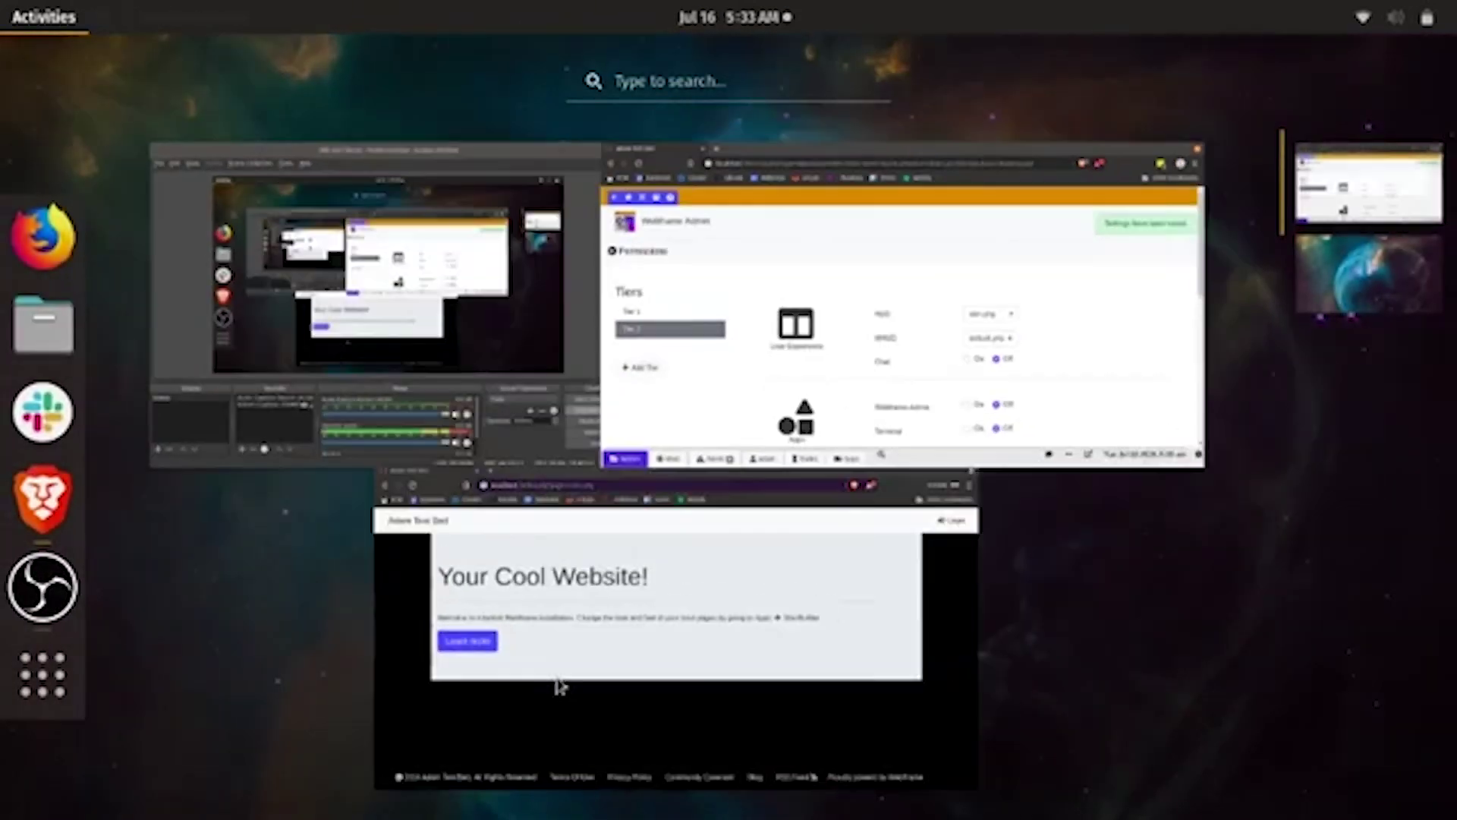
left_click(572, 662)
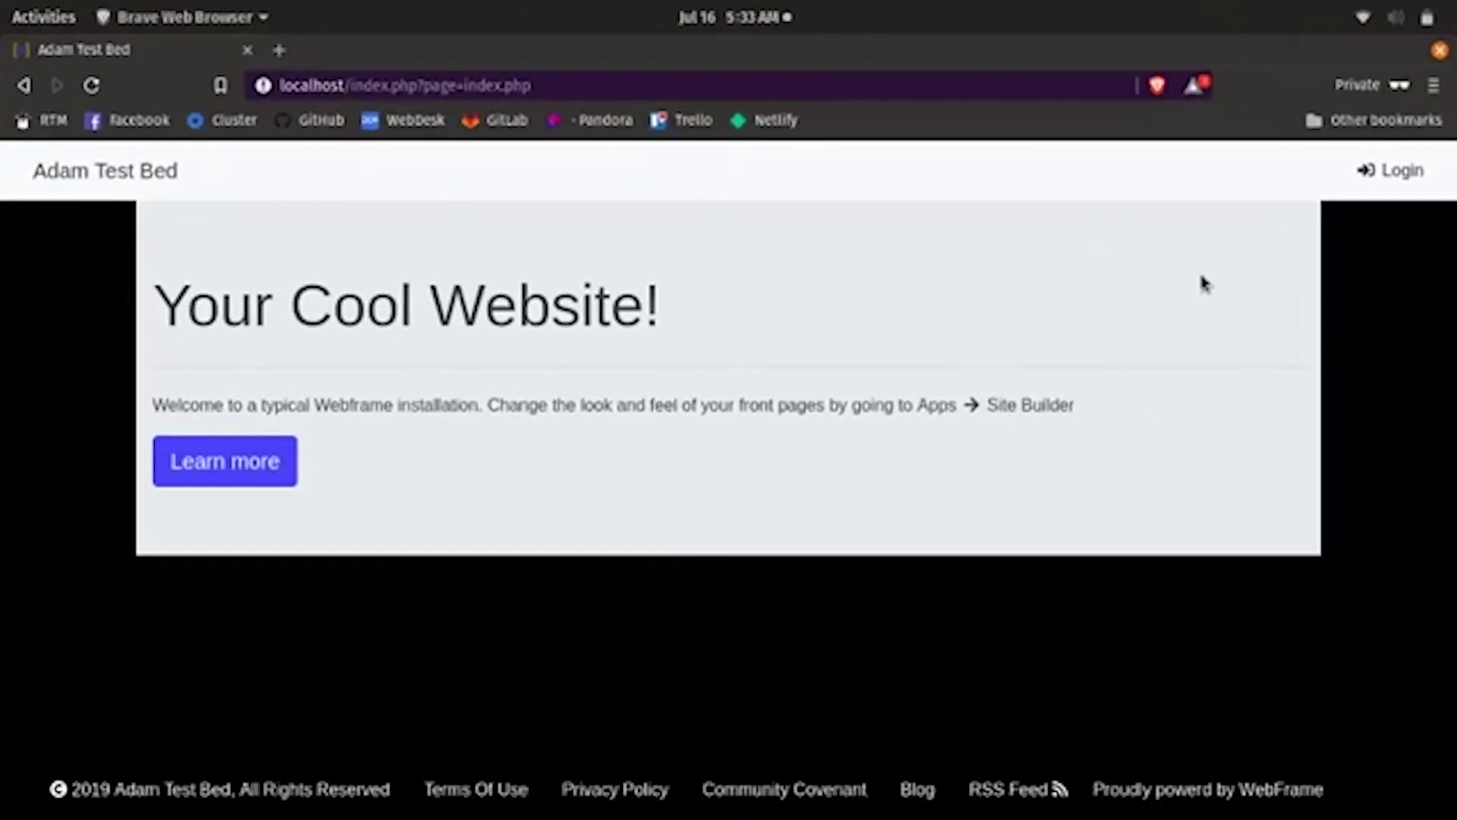
left_click(1398, 181)
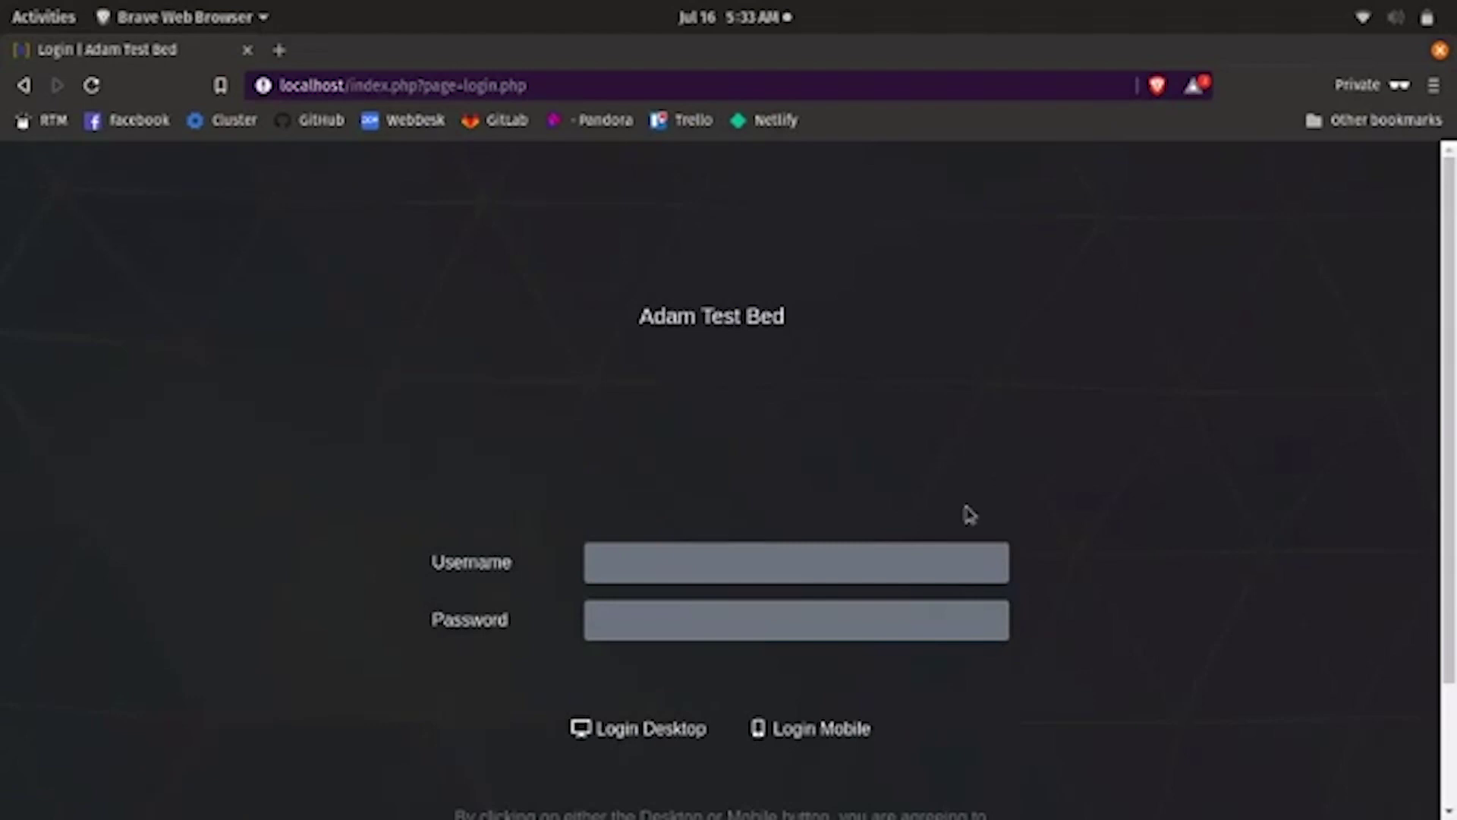
left_click(872, 556)
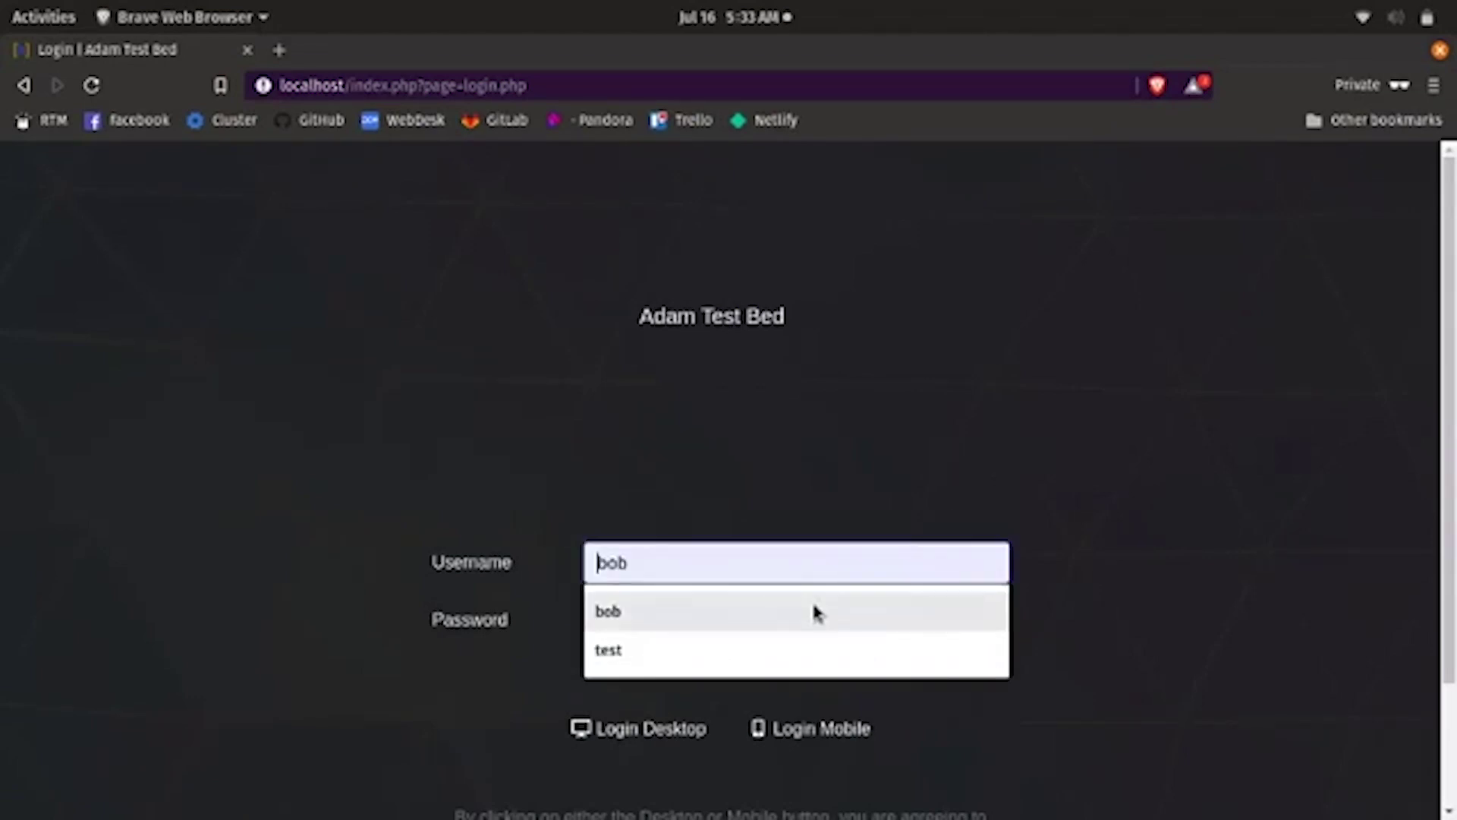
left_click(816, 610)
left_click(785, 614)
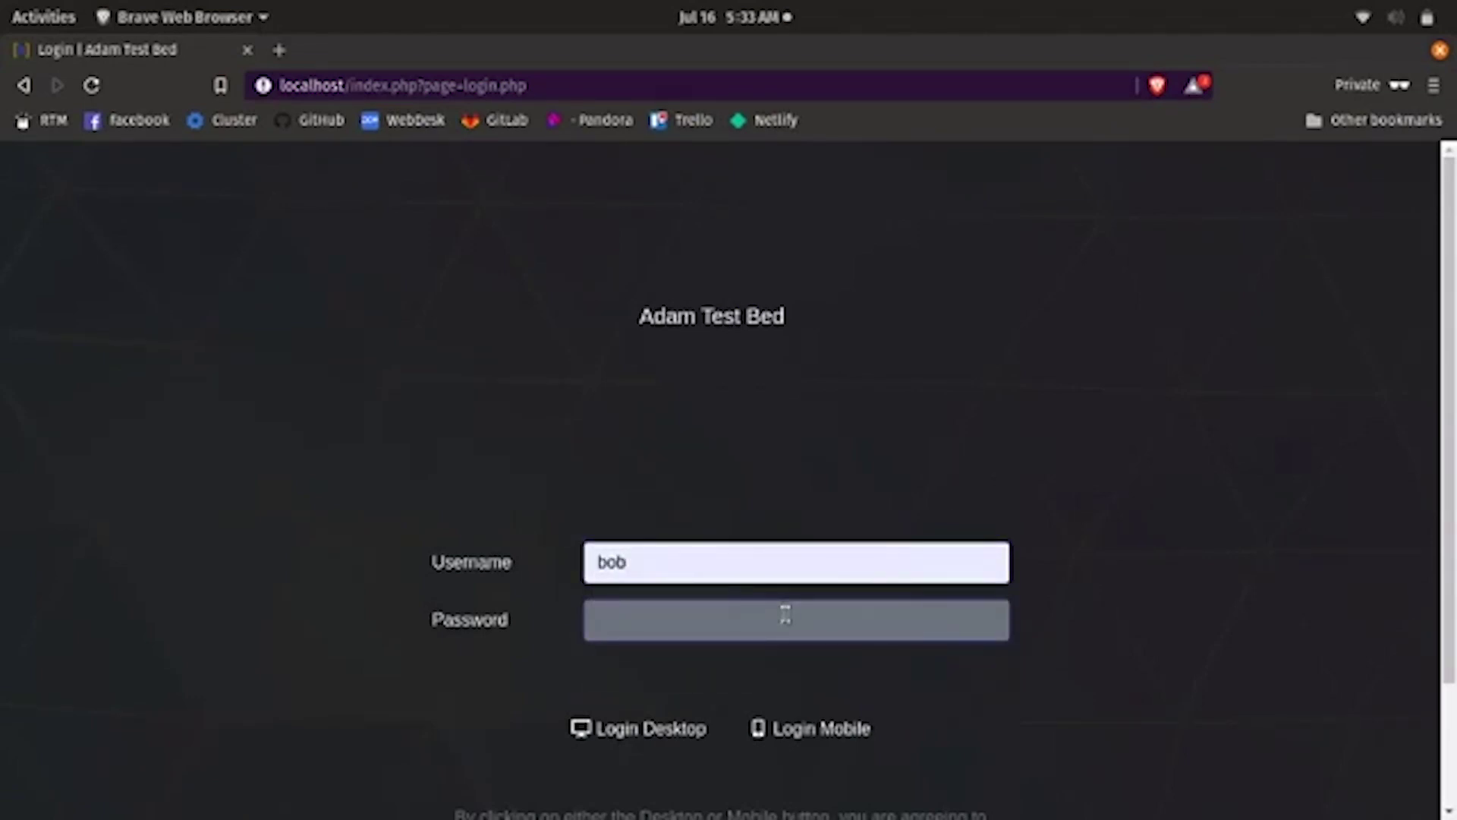
type("bword12")
key("Return")
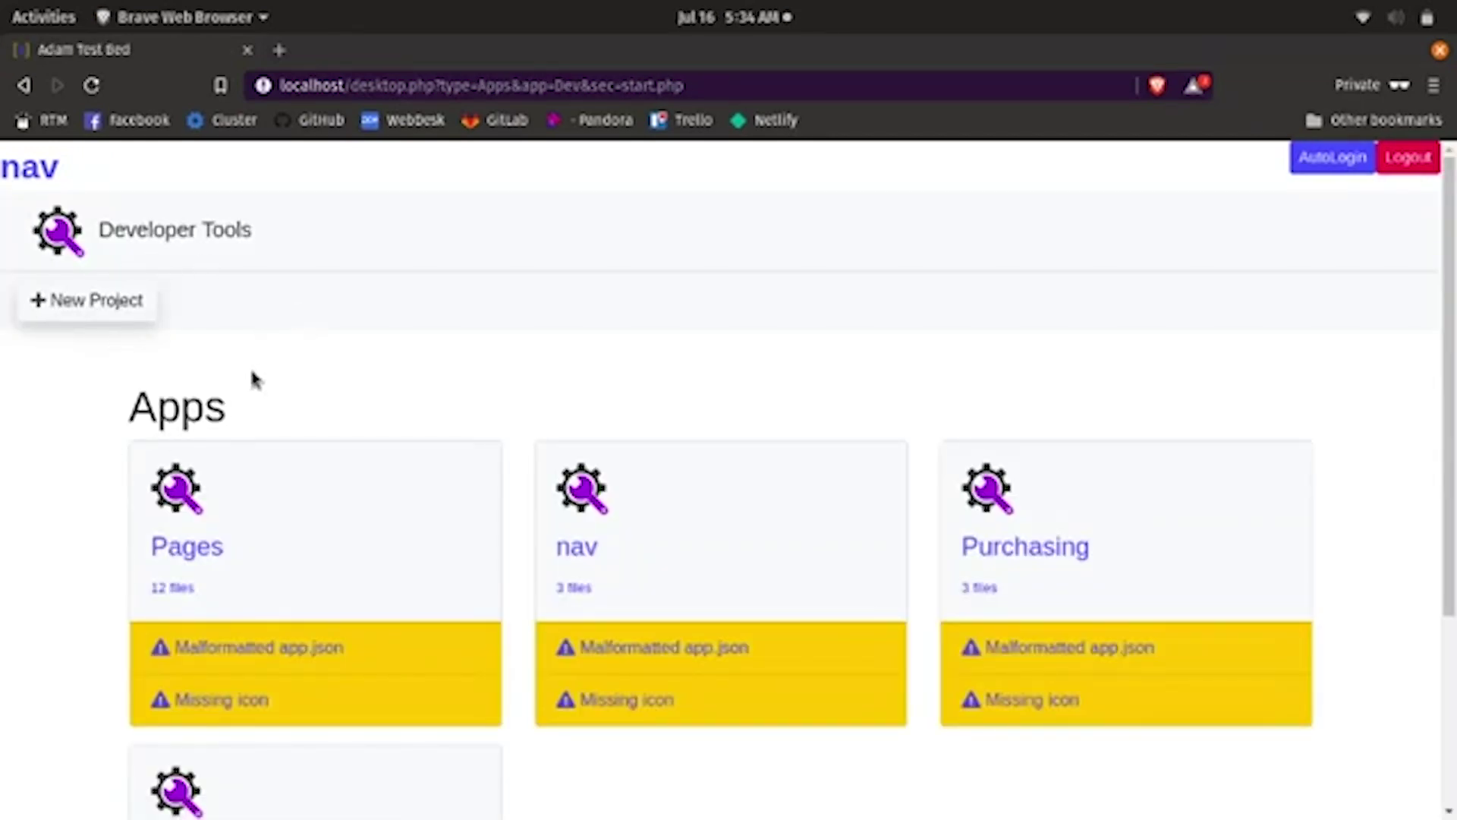
- From the nav app, follow Pages and its body link to page 2, then return to nav's start page
left_click(27, 169)
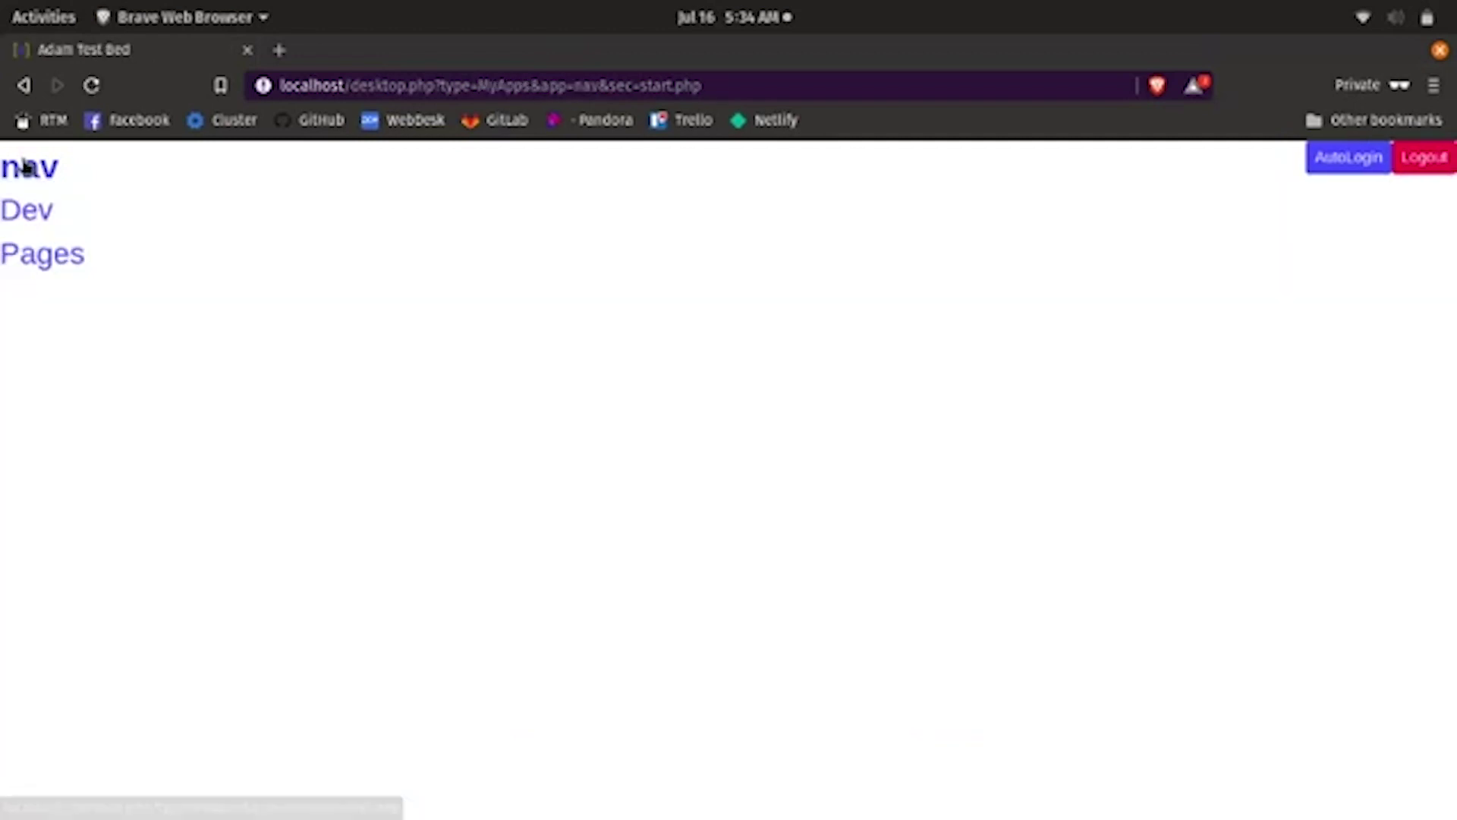
left_click(52, 253)
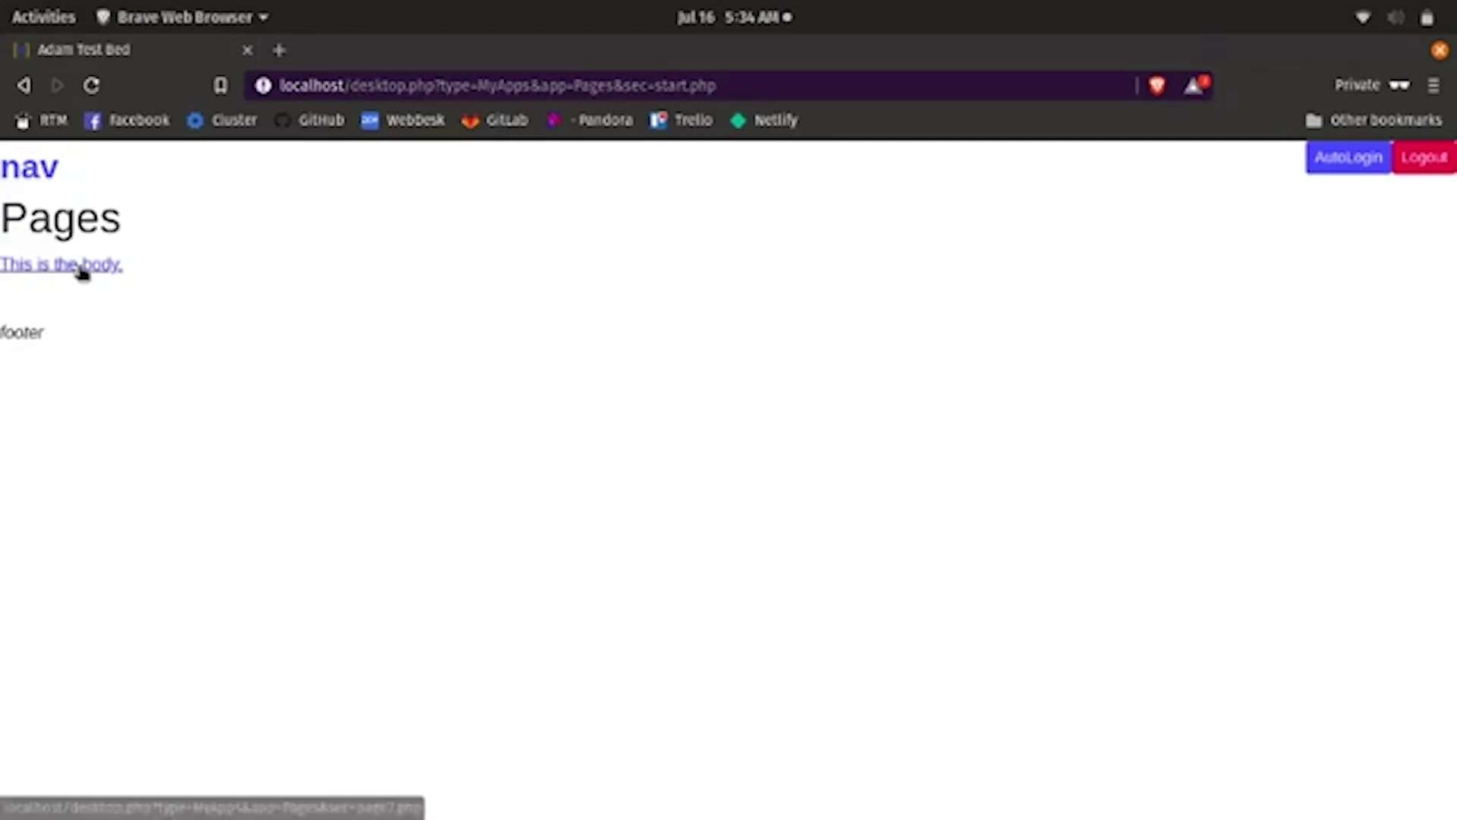
left_click(82, 267)
left_click(45, 177)
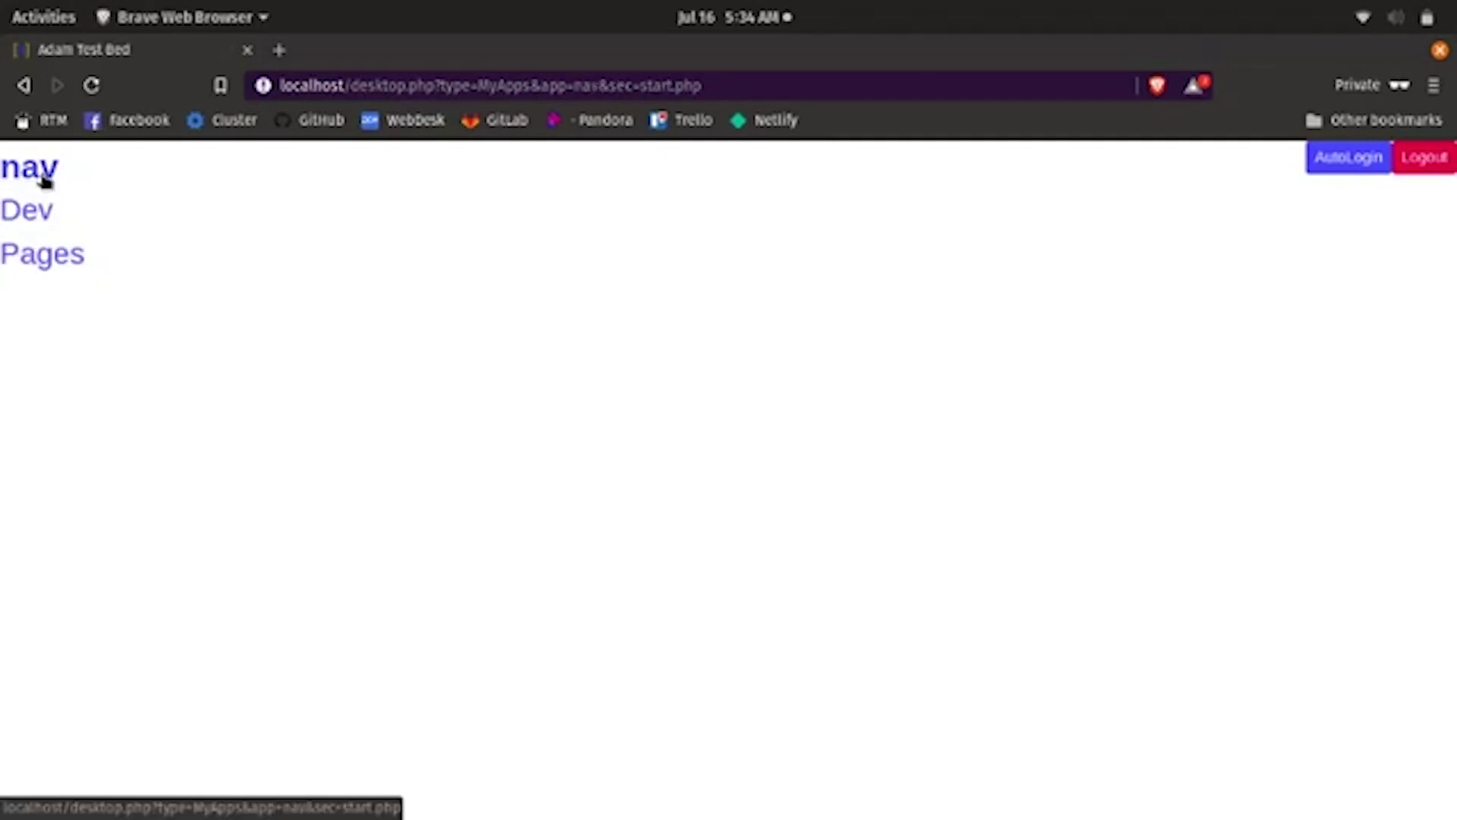